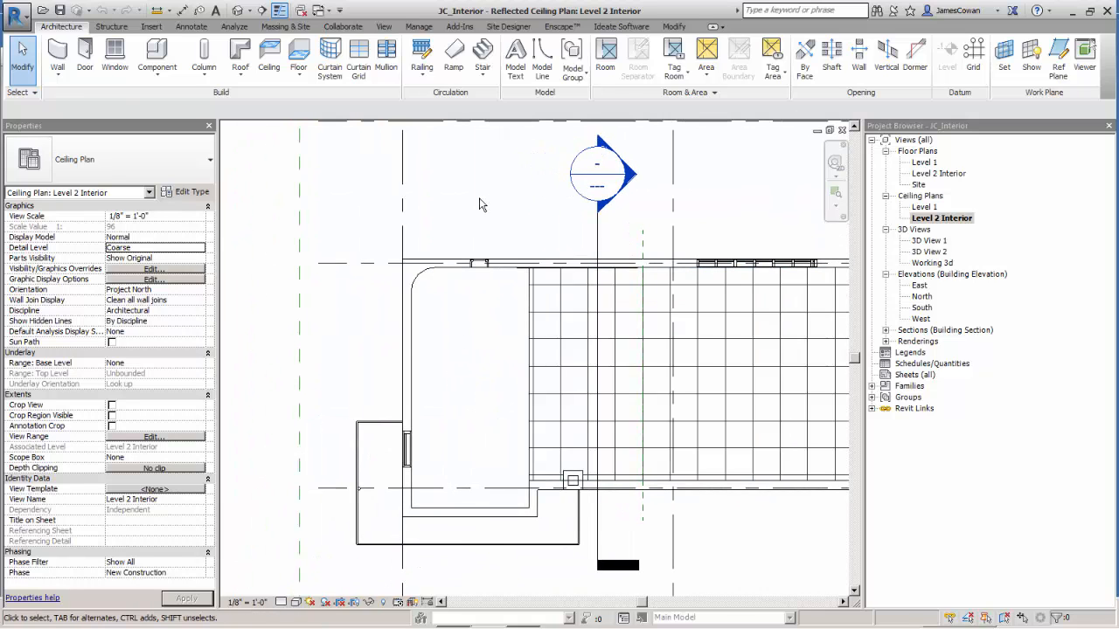
# Move the Section 1 line from the tiled ceiling area to just inside the west wall of the room without a ceiling grid
pyautogui.click(600, 244)
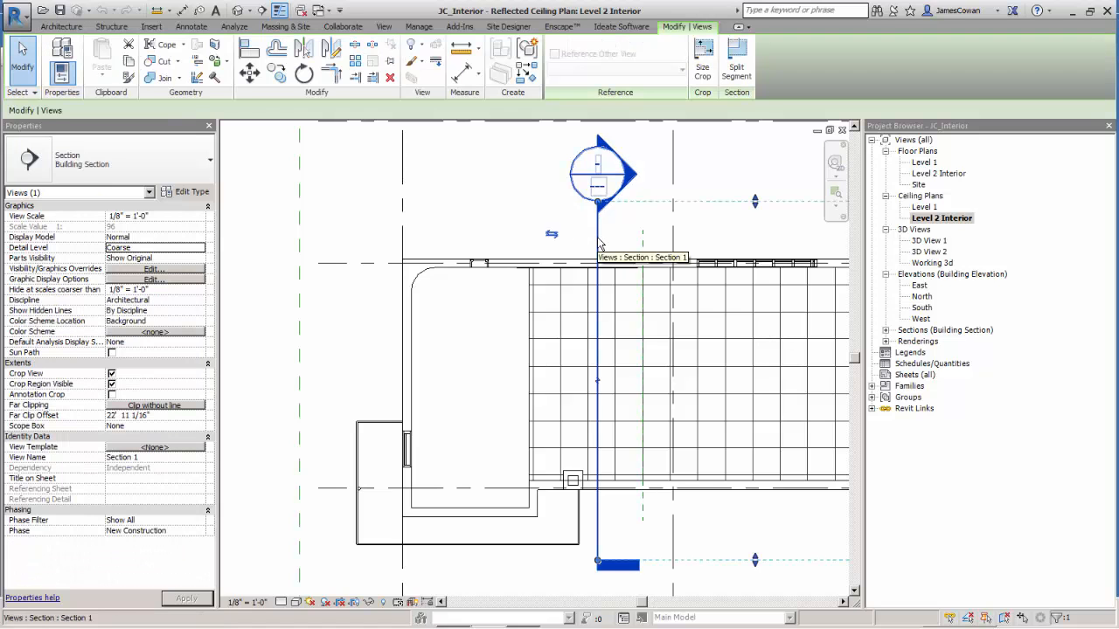
pyautogui.moveTo(599, 244); pyautogui.dragTo(422, 244)
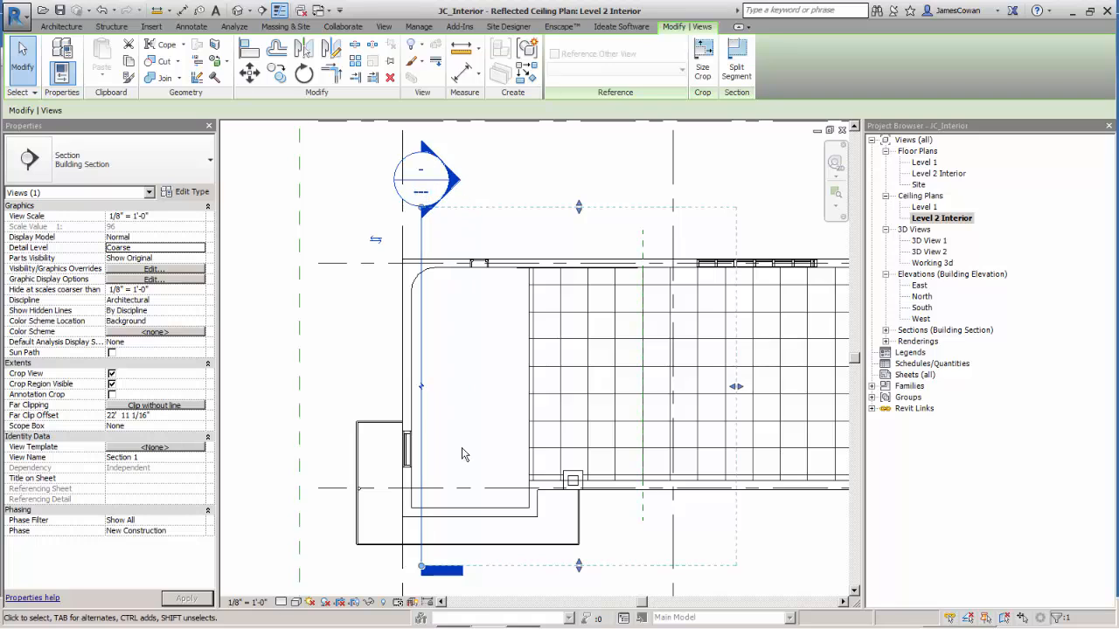
# Draw a vertical reference plane through the middle of the west room, extending past its north and south walls
pyautogui.click(65, 28)
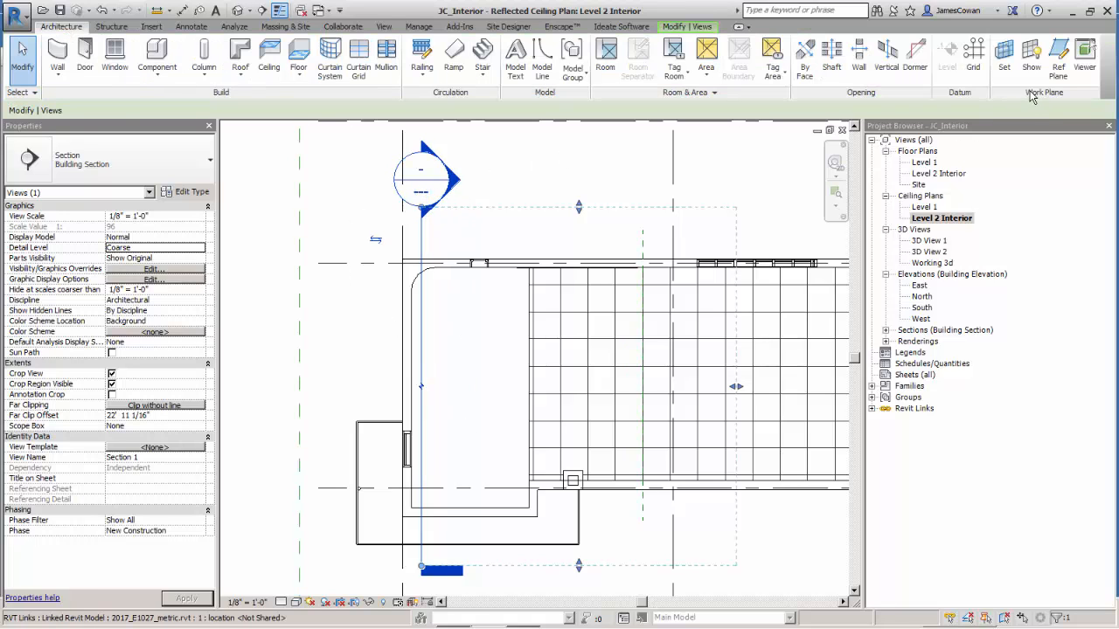
pyautogui.click(1005, 69)
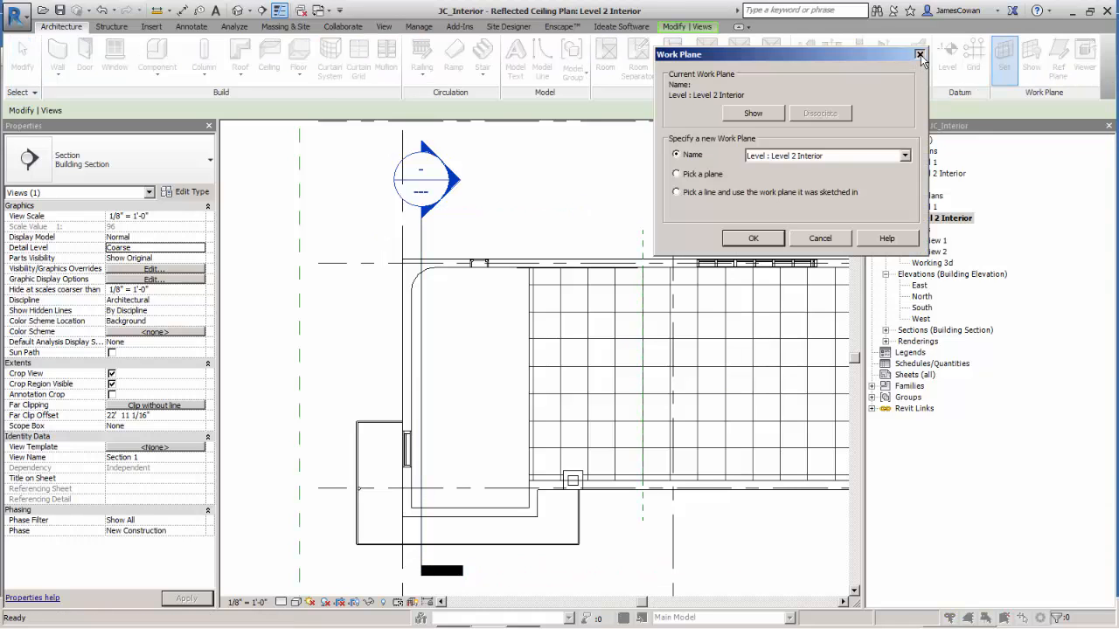
pyautogui.click(920, 55)
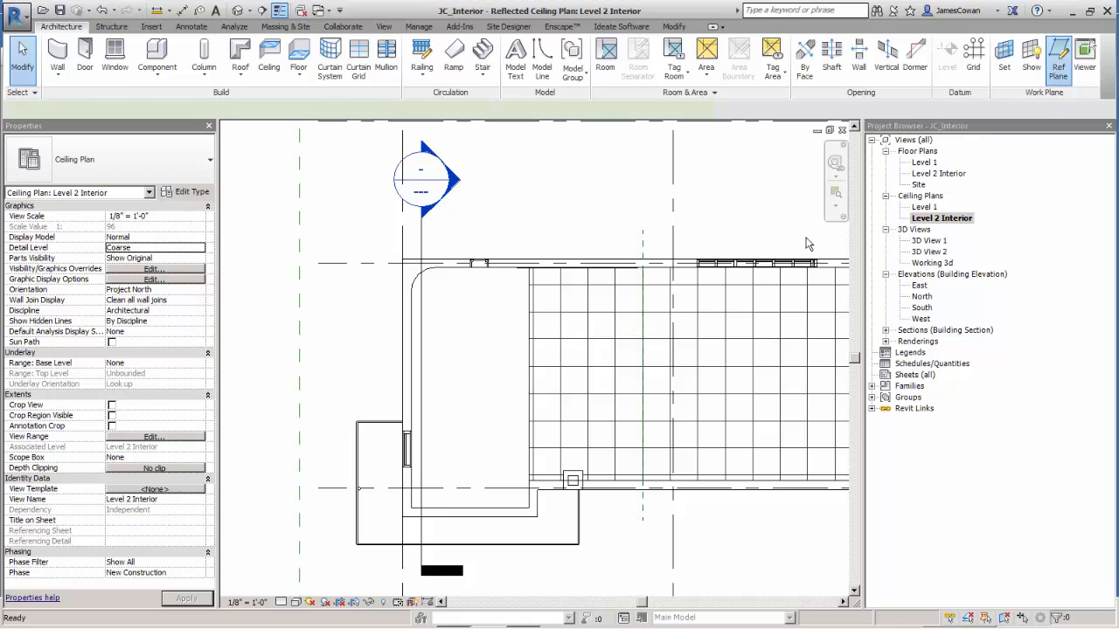
pyautogui.click(480, 231)
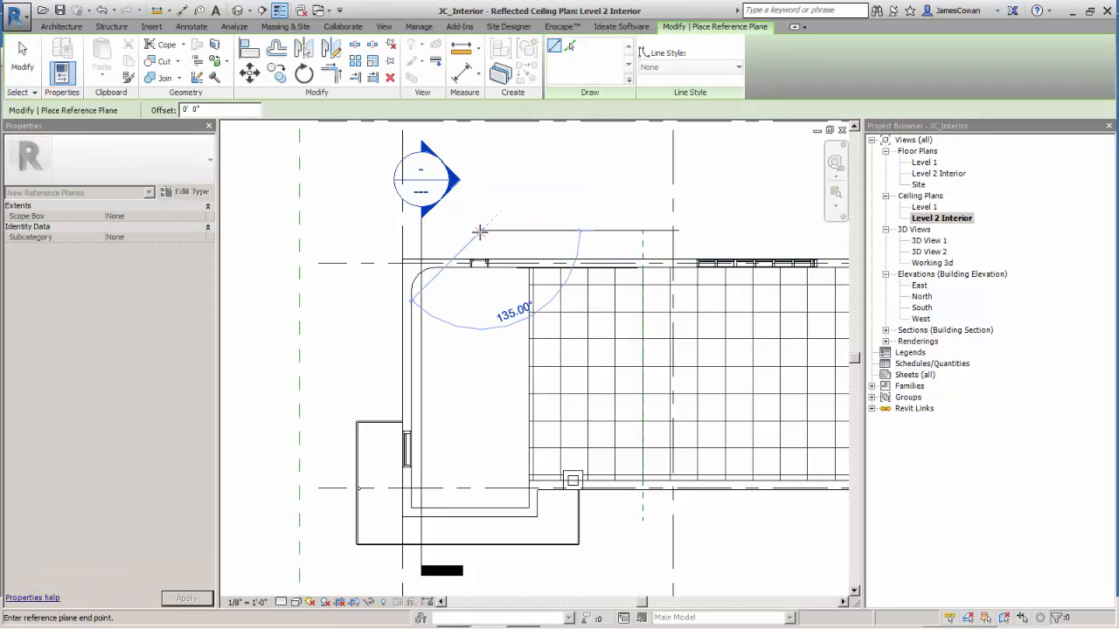
pyautogui.click(480, 531)
pyautogui.press('Escape')
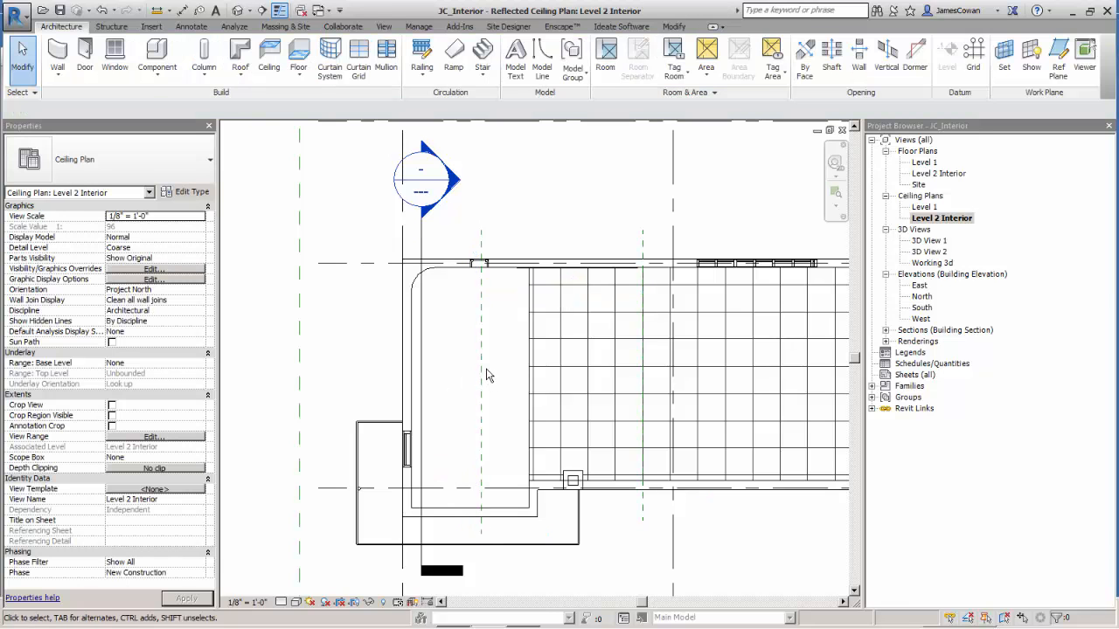
# Name the new vertical reference plane "for dome ceiling"
pyautogui.click(481, 375)
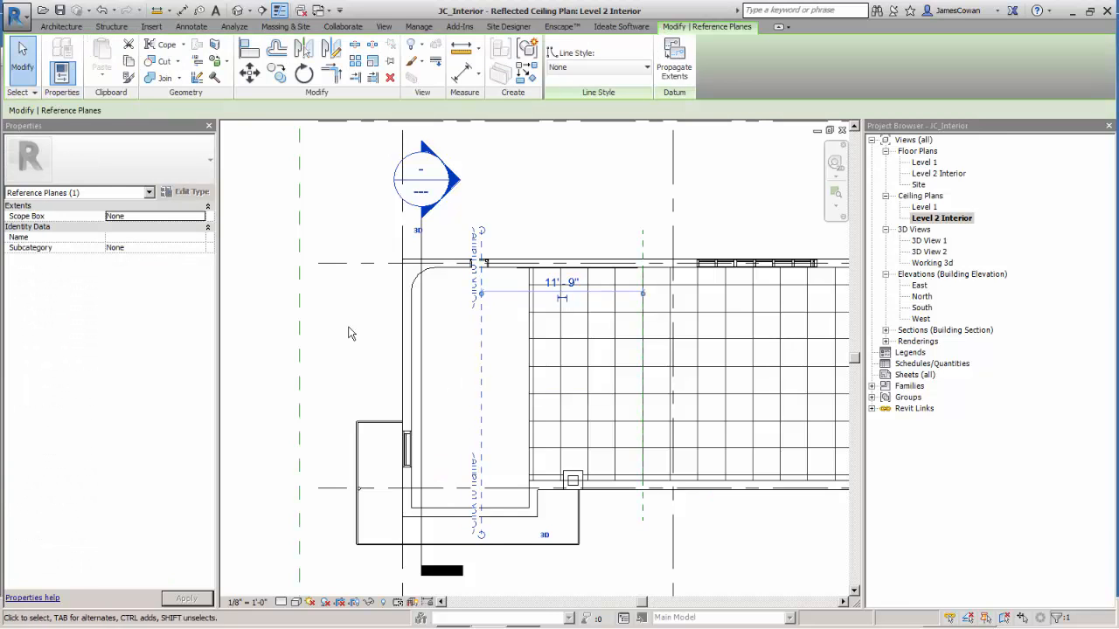
pyautogui.click(143, 236)
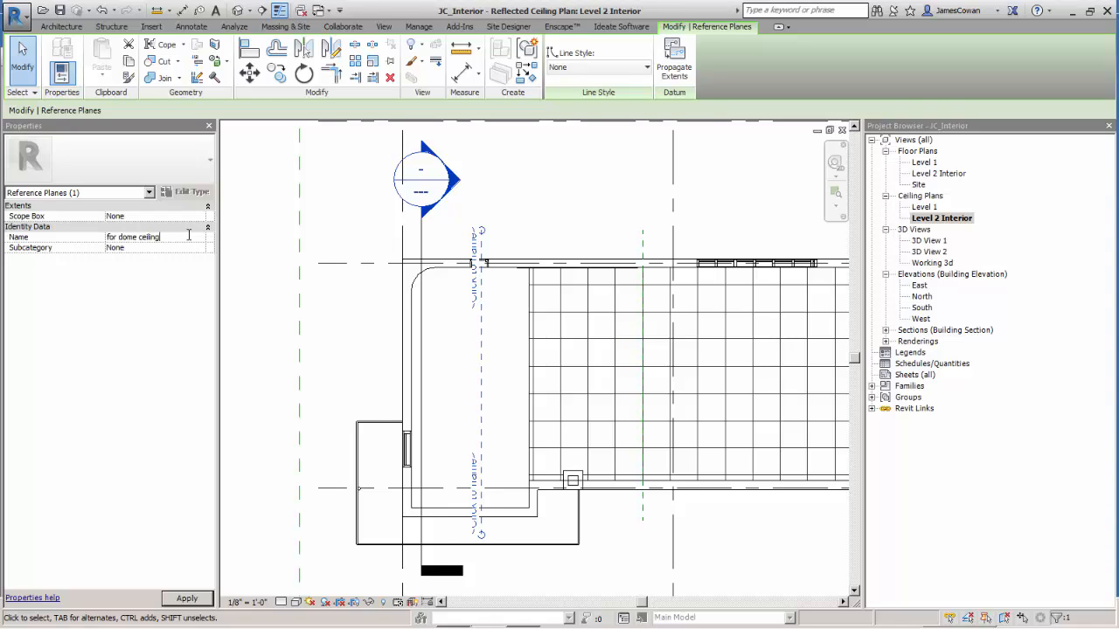
pyautogui.click(257, 252)
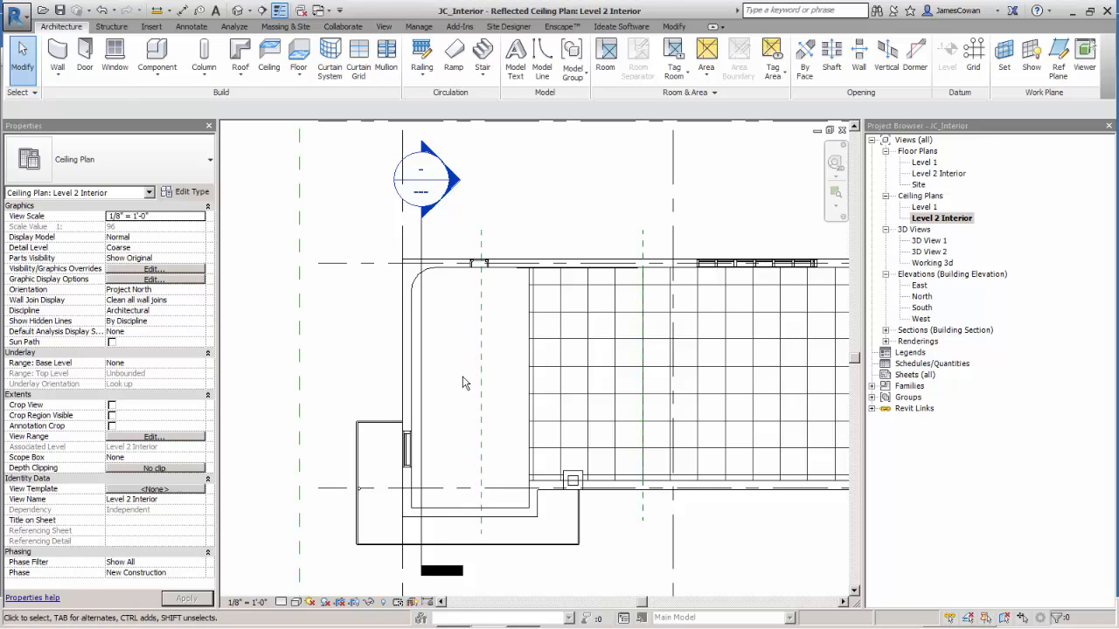
# Create a similar, short horizontal reference plane crossing the dome ceiling plane near the middle of the room
pyautogui.click(481, 350)
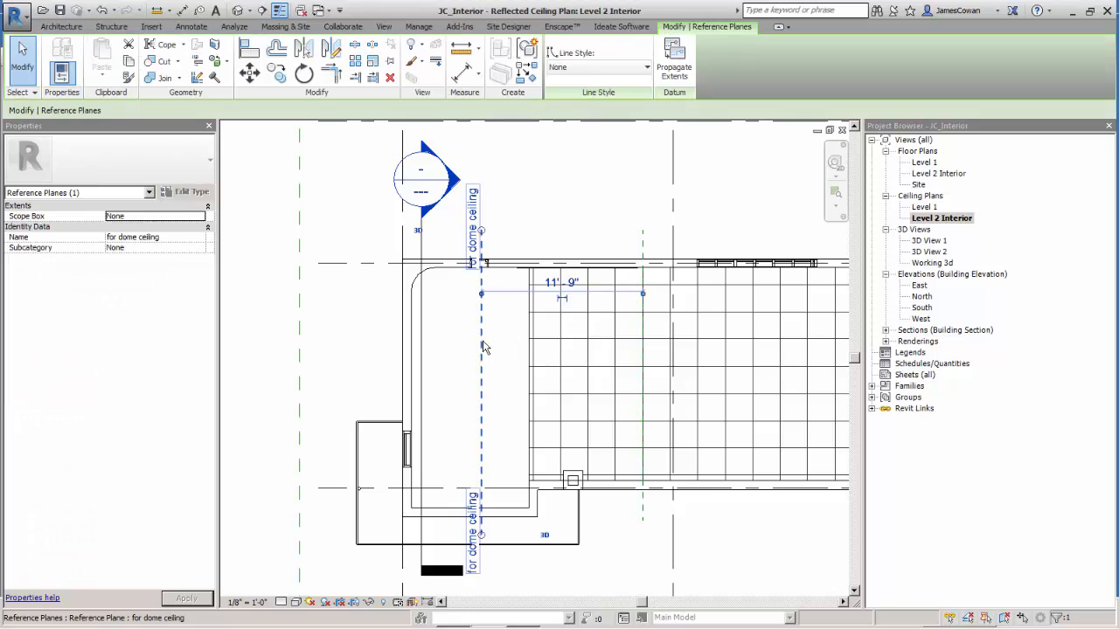
pyautogui.rightClick(482, 346)
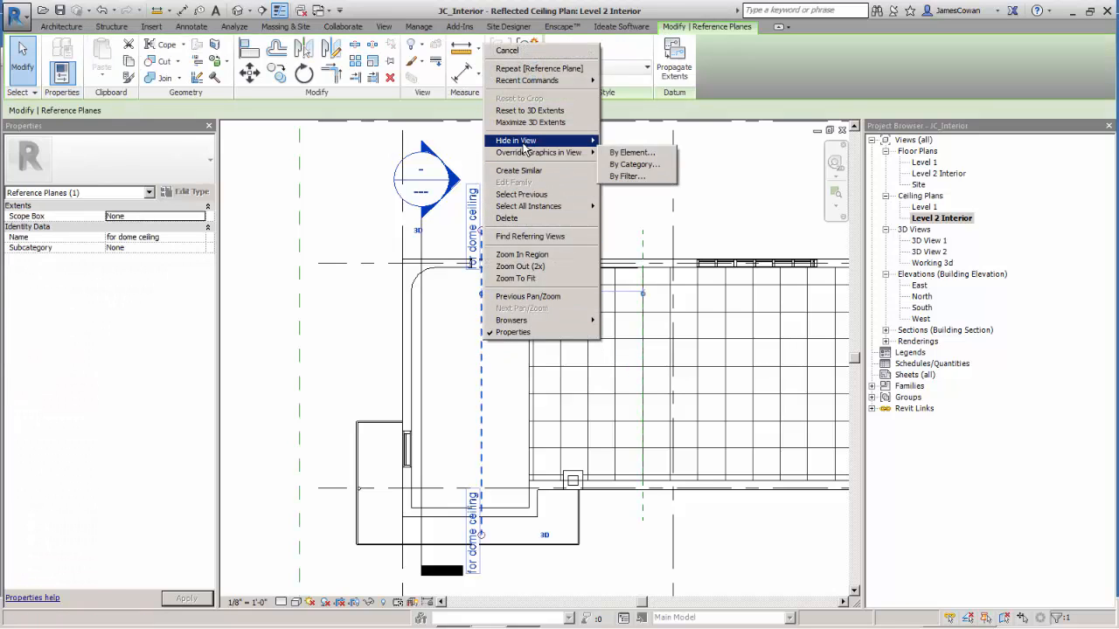
pyautogui.click(520, 171)
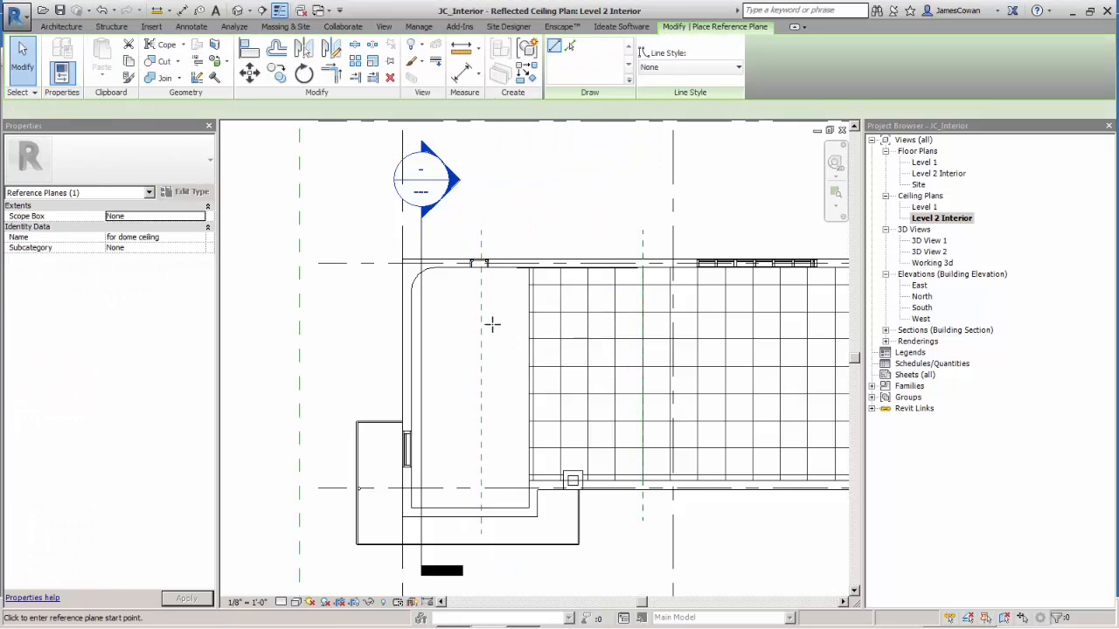
pyautogui.click(463, 378)
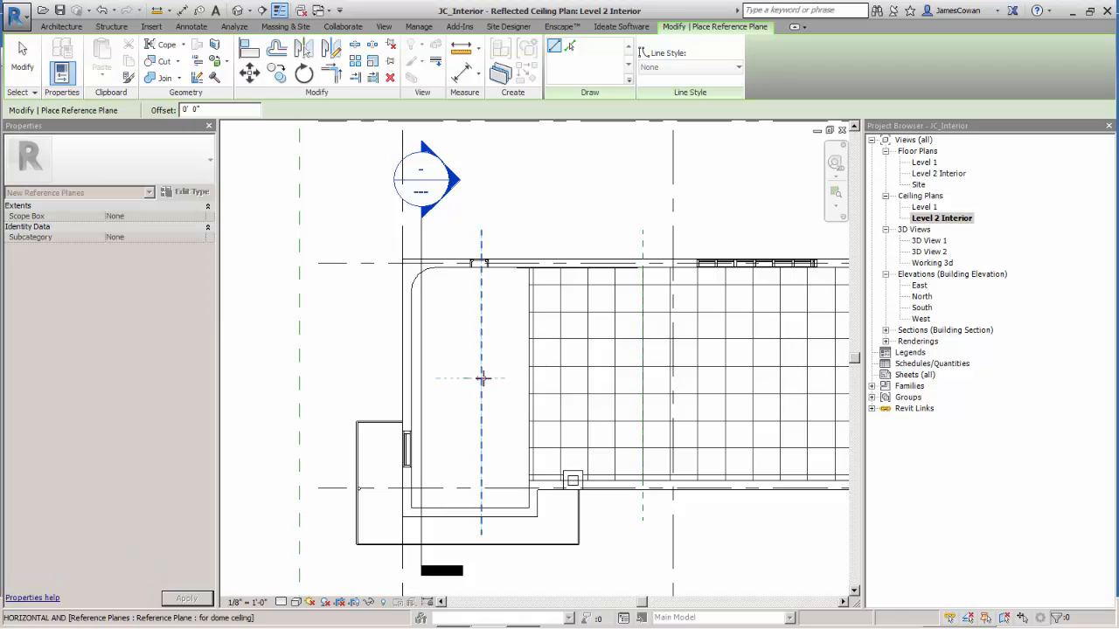
pyautogui.click(498, 379)
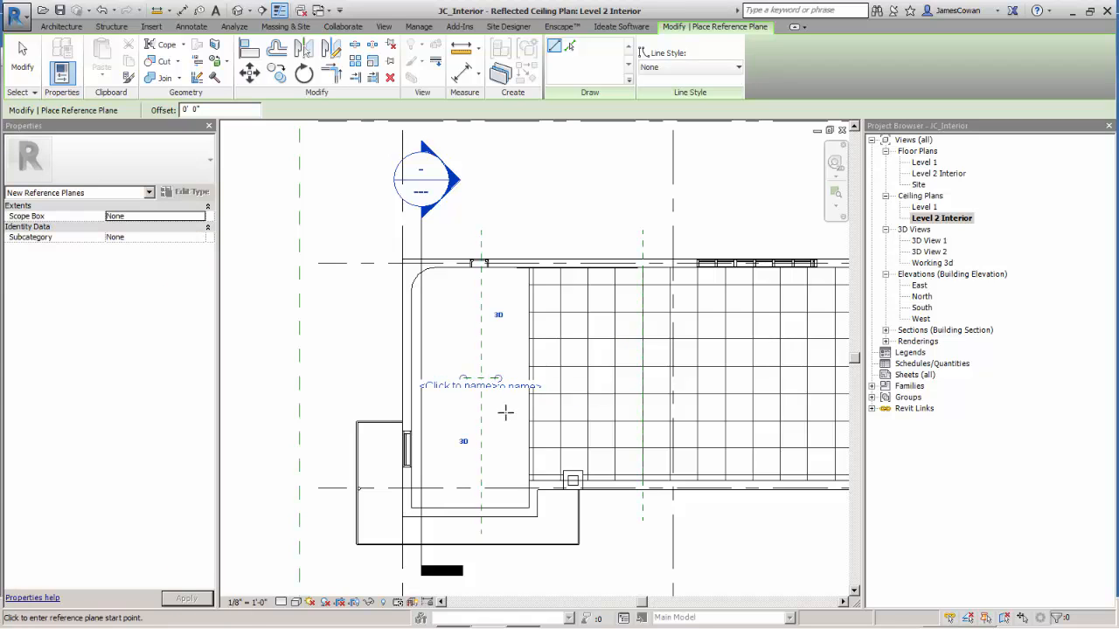
pyautogui.press('Escape')
pyautogui.press('Escape')
# Check which named reference planes are offered as work planes in the ceiling plan, without changing the current one
pyautogui.scroll(4, 473, 372)
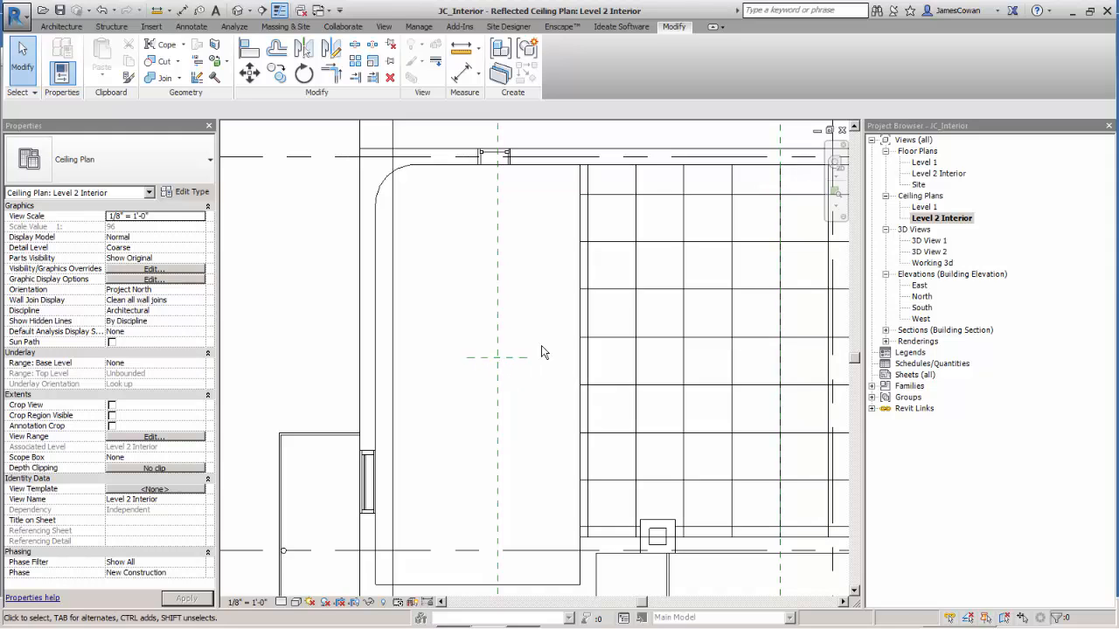
pyautogui.scroll(-2, 485, 392)
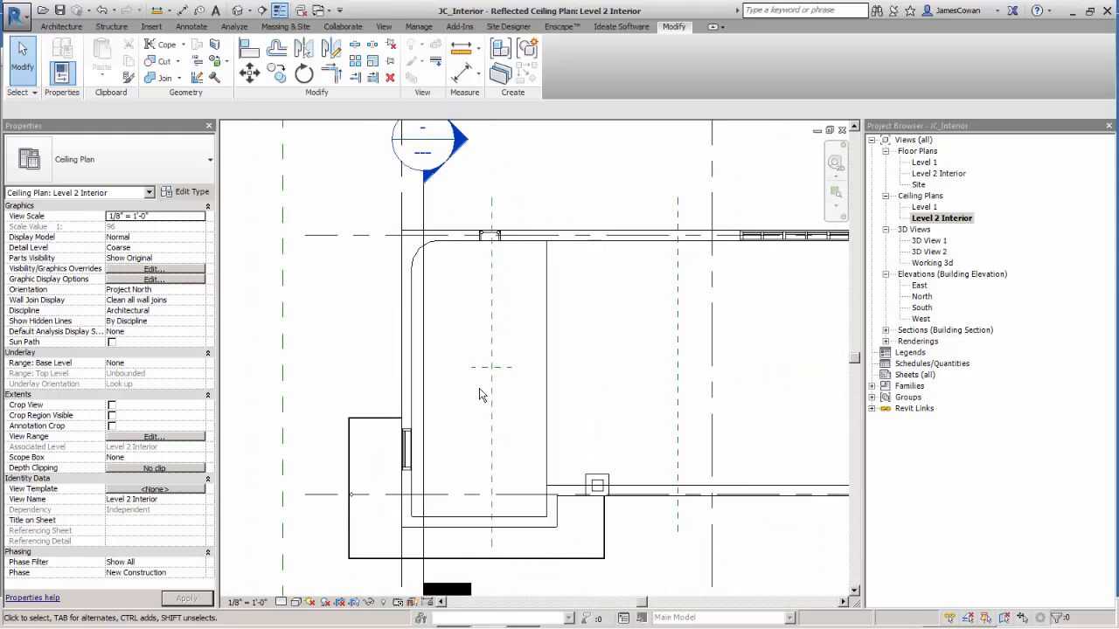
pyautogui.moveTo(463, 211); pyautogui.dragTo(458, 242, button='middle')
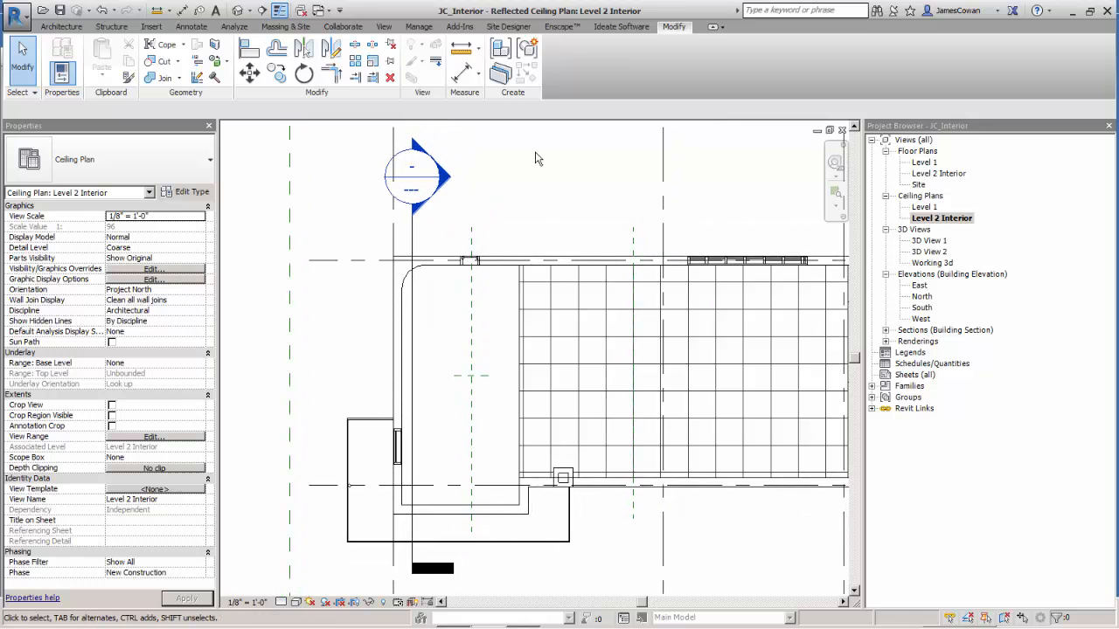
pyautogui.click(63, 26)
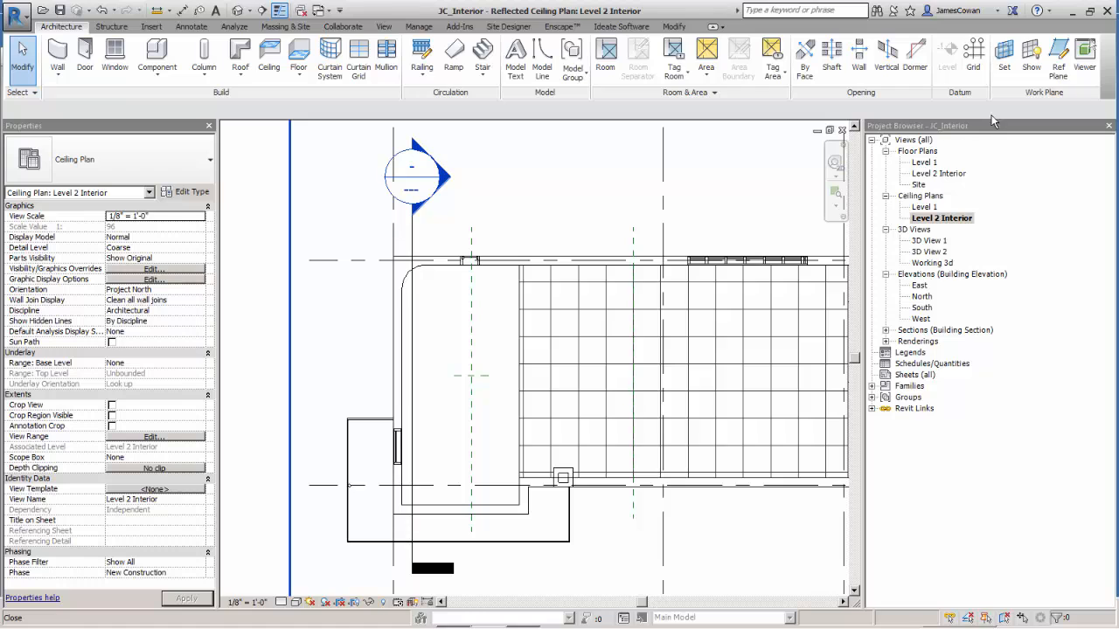
pyautogui.click(1004, 60)
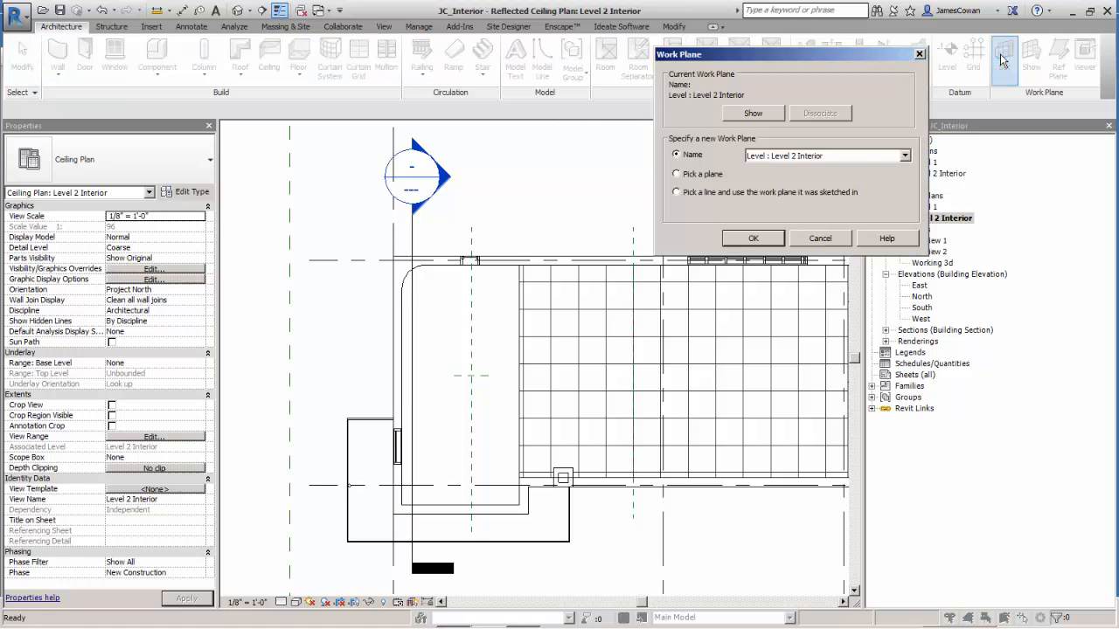
pyautogui.click(905, 158)
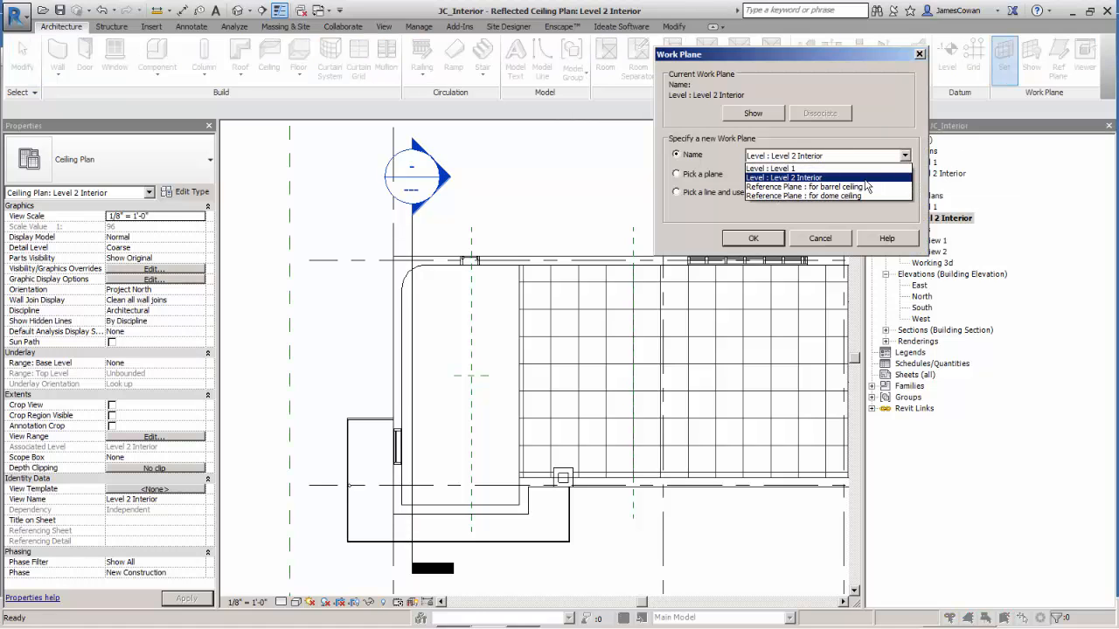
pyautogui.click(820, 240)
pyautogui.click(820, 240)
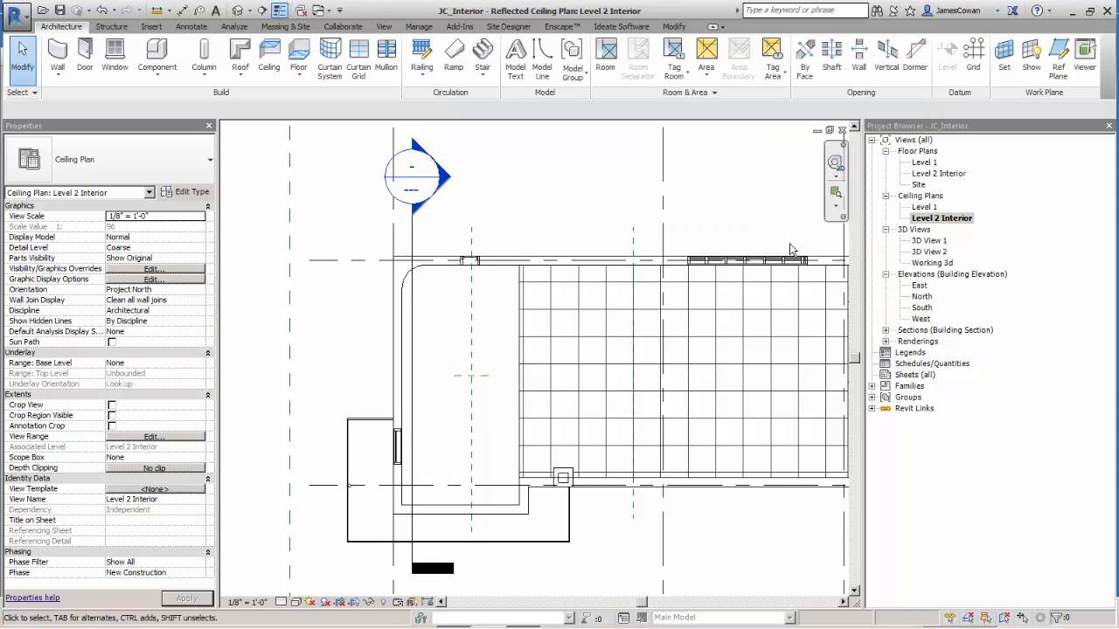
# Open the Section 1 view and set its work plane to "Reference Plane : for dome ceiling"
pyautogui.doubleClick(445, 188)
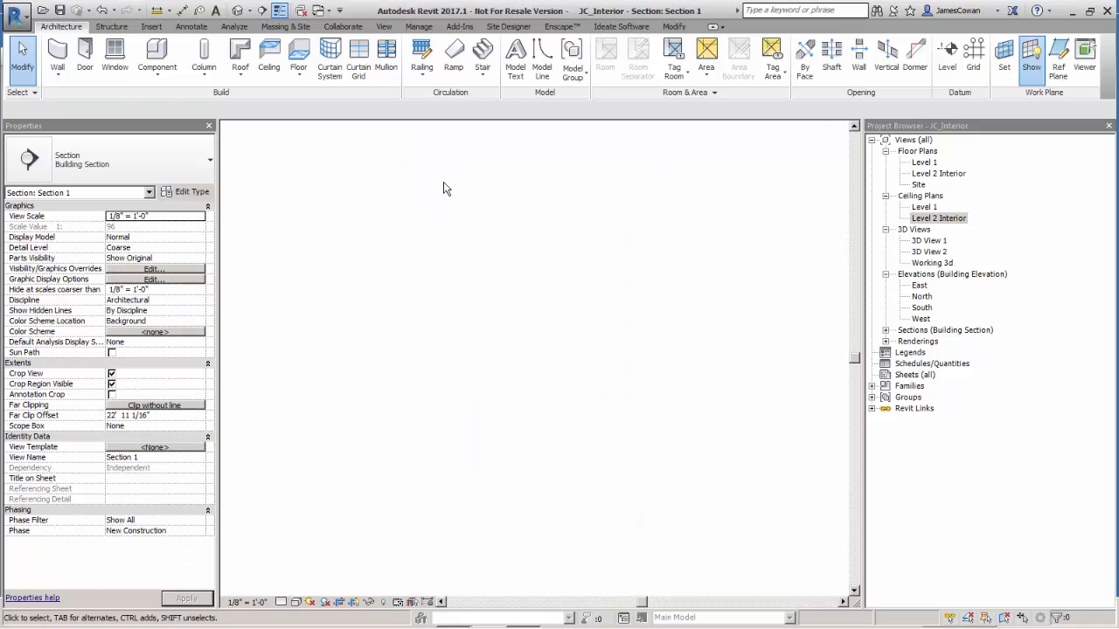
pyautogui.scroll(4, 540, 251)
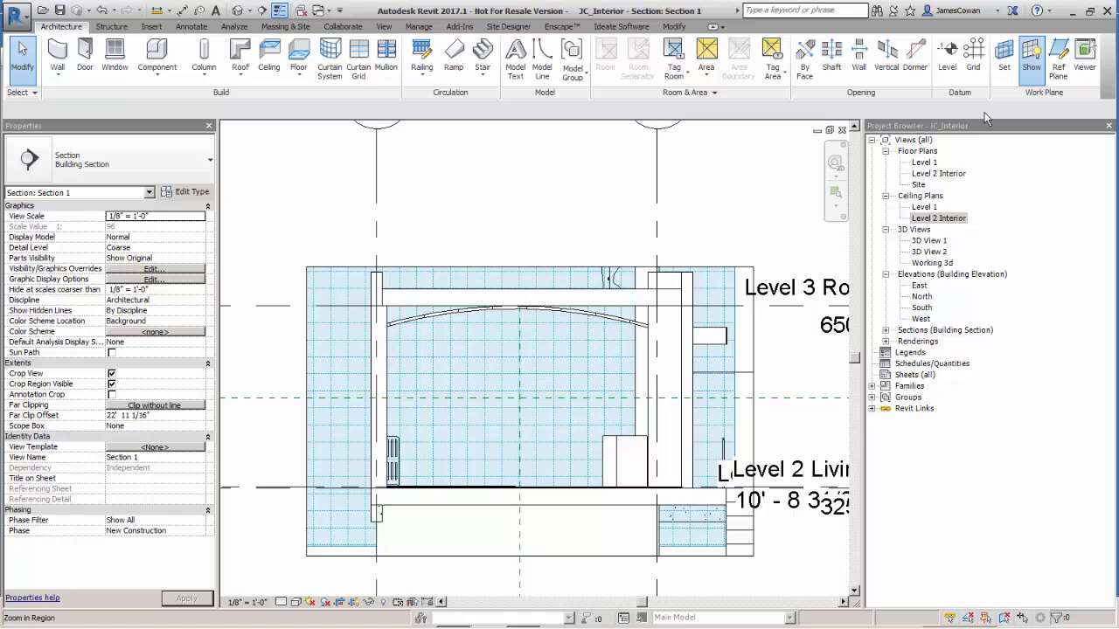
pyautogui.click(1004, 70)
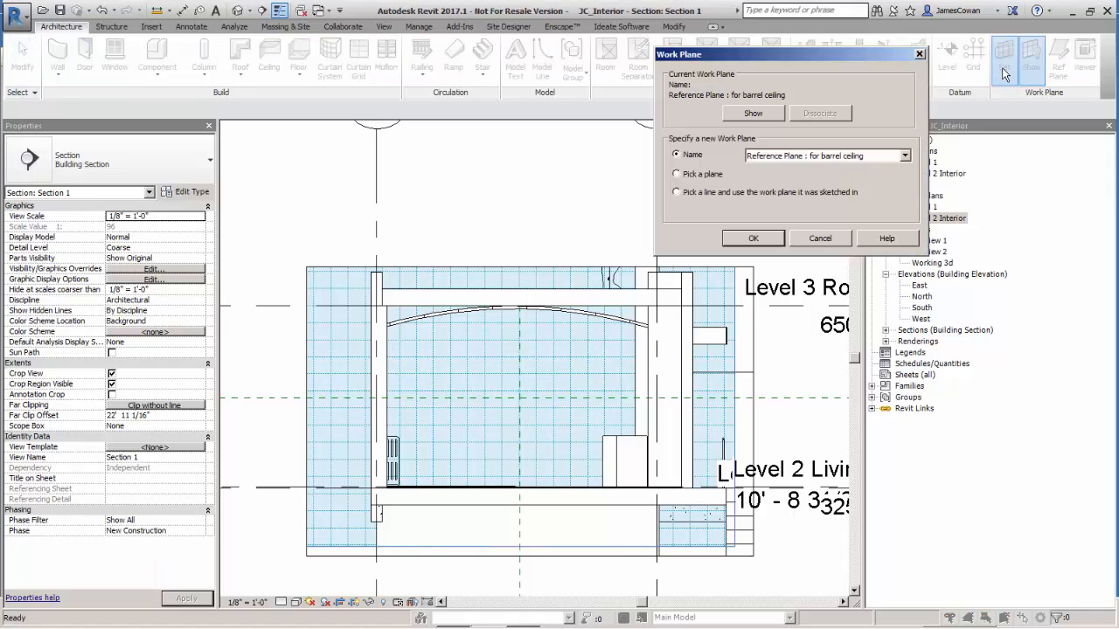
pyautogui.click(904, 157)
pyautogui.click(835, 194)
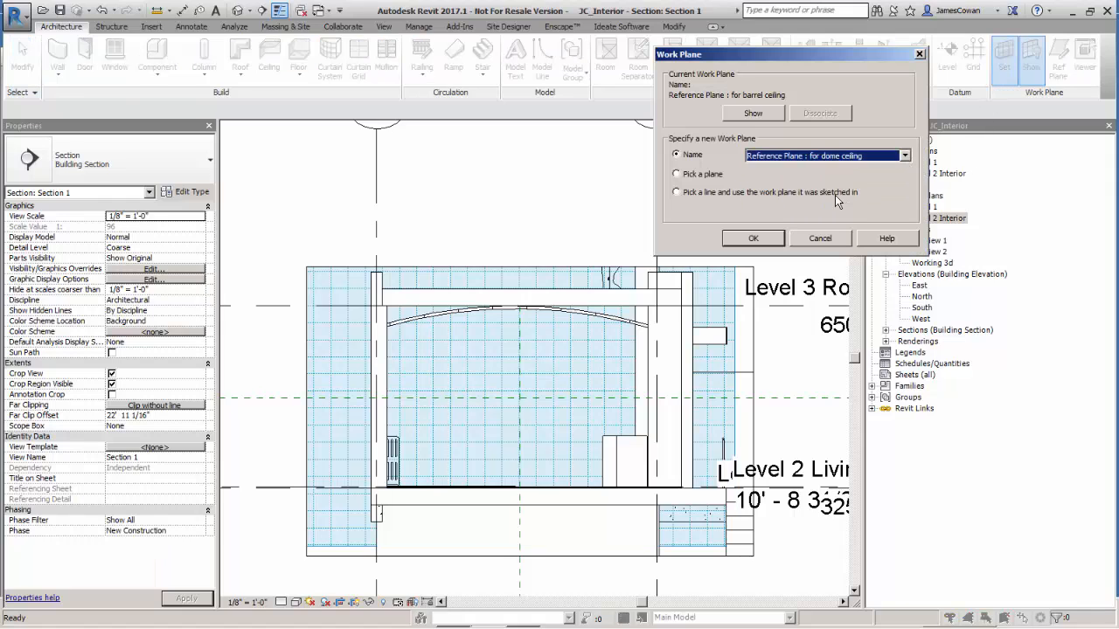
pyautogui.click(752, 239)
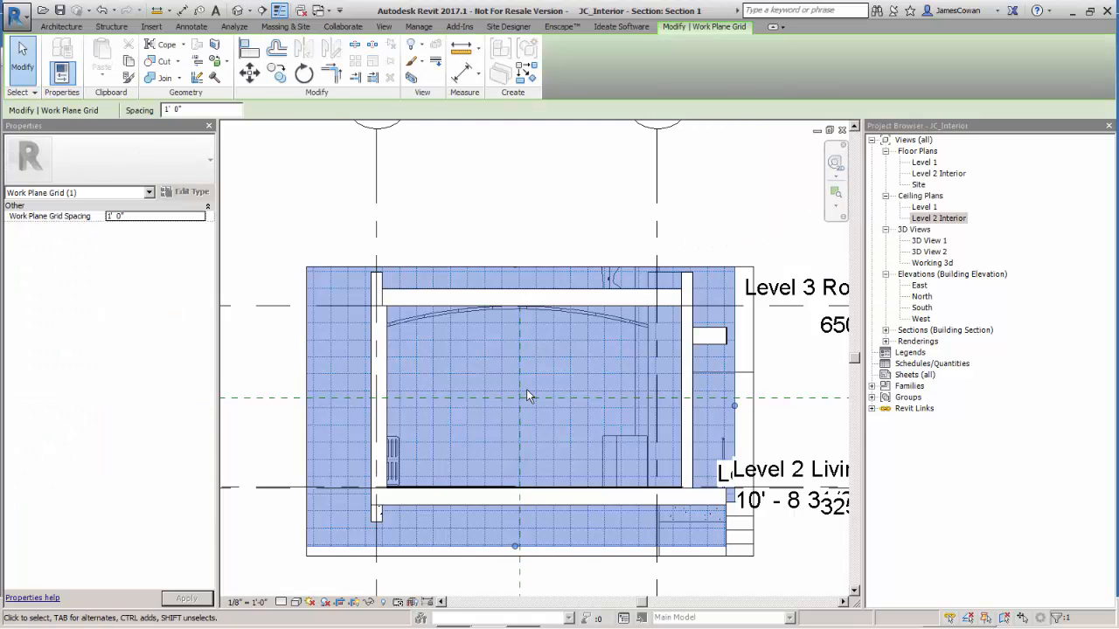
pyautogui.scroll(3, 527, 389)
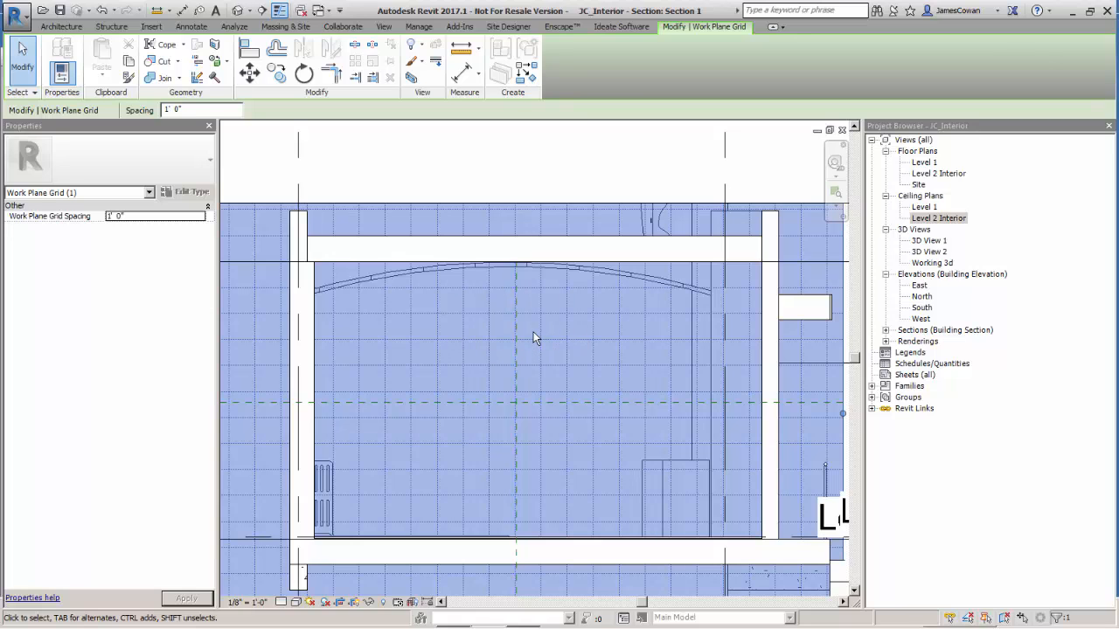
pyautogui.press('Escape')
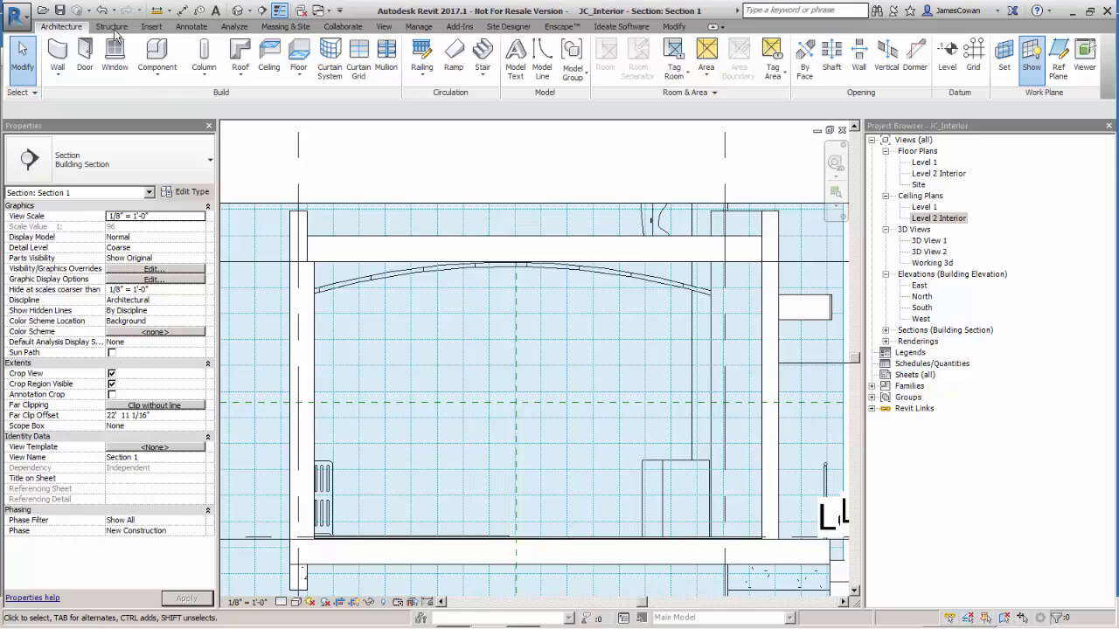
# Create an in-place model in the Ceilings category and name it Dome
pyautogui.click(156, 63)
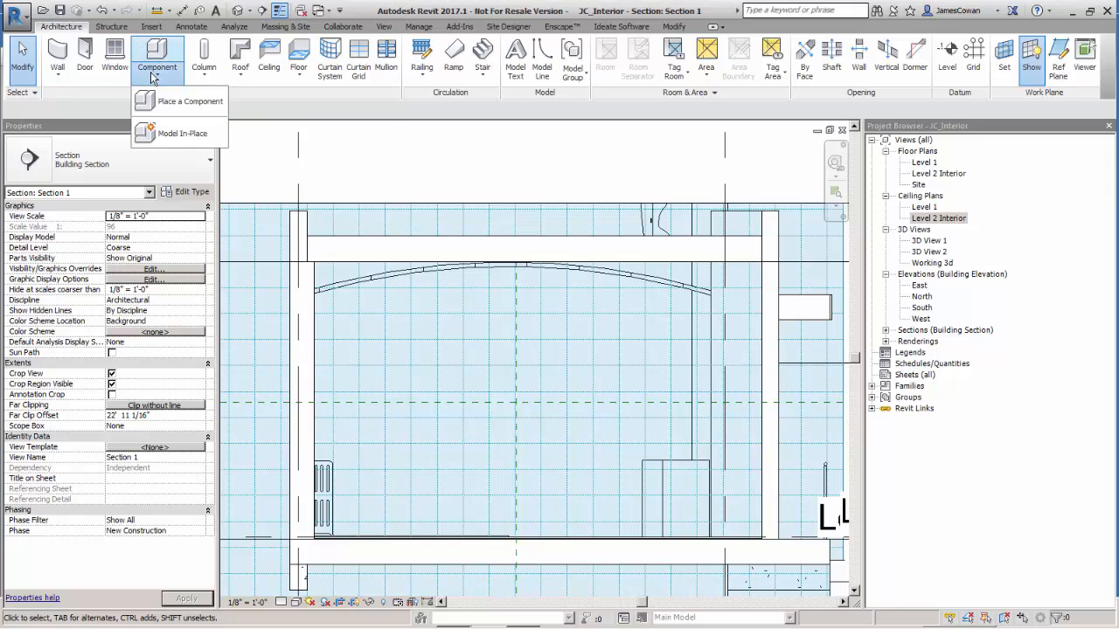
pyautogui.click(191, 135)
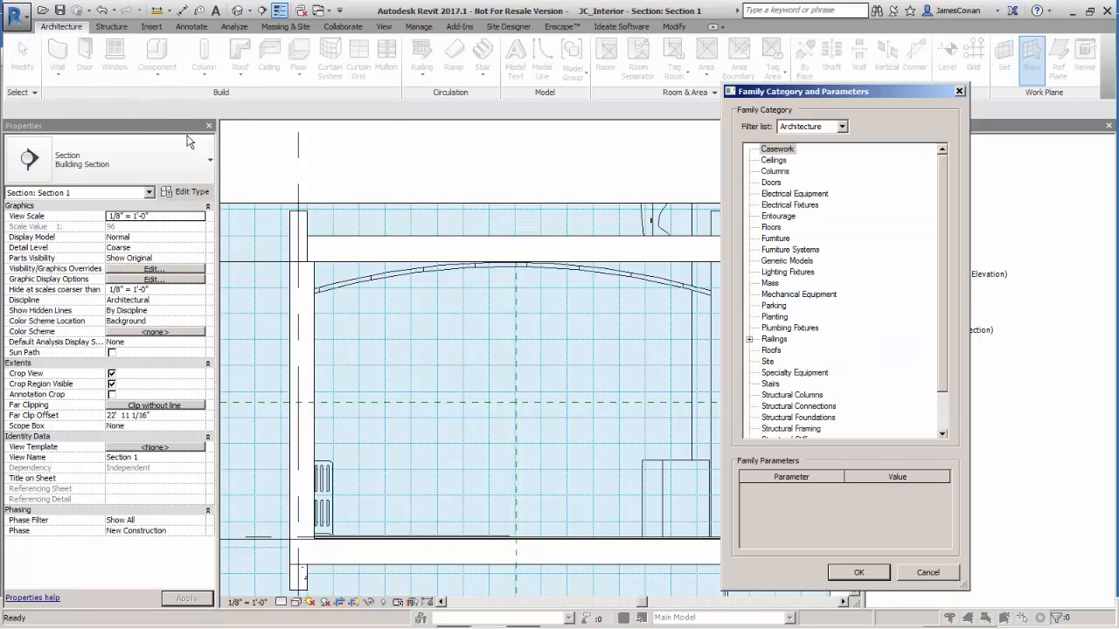
pyautogui.click(775, 161)
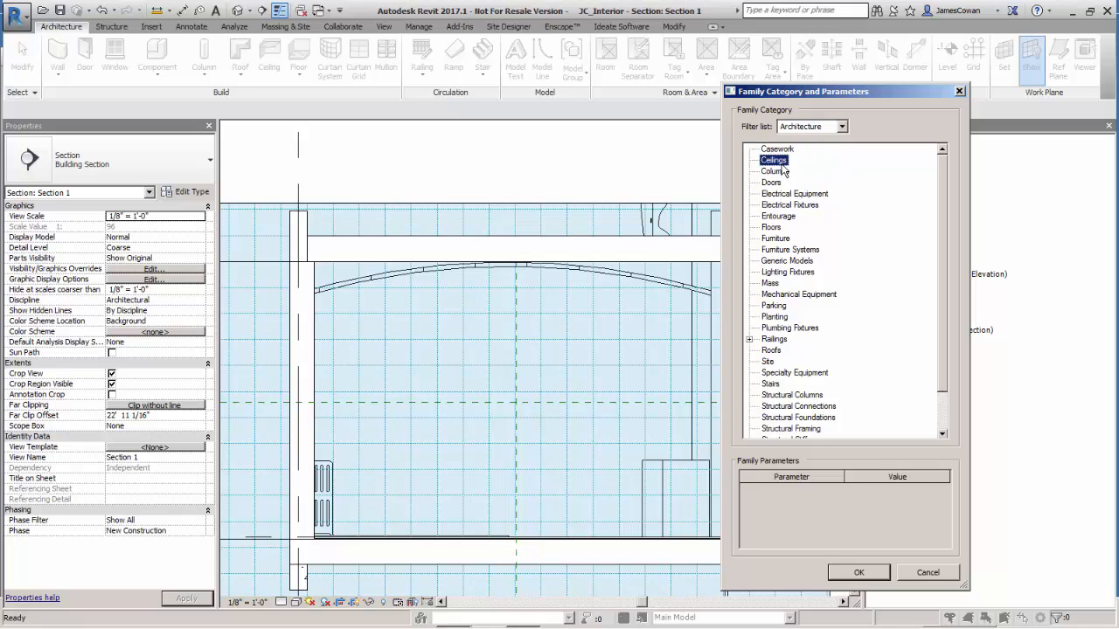
pyautogui.click(860, 574)
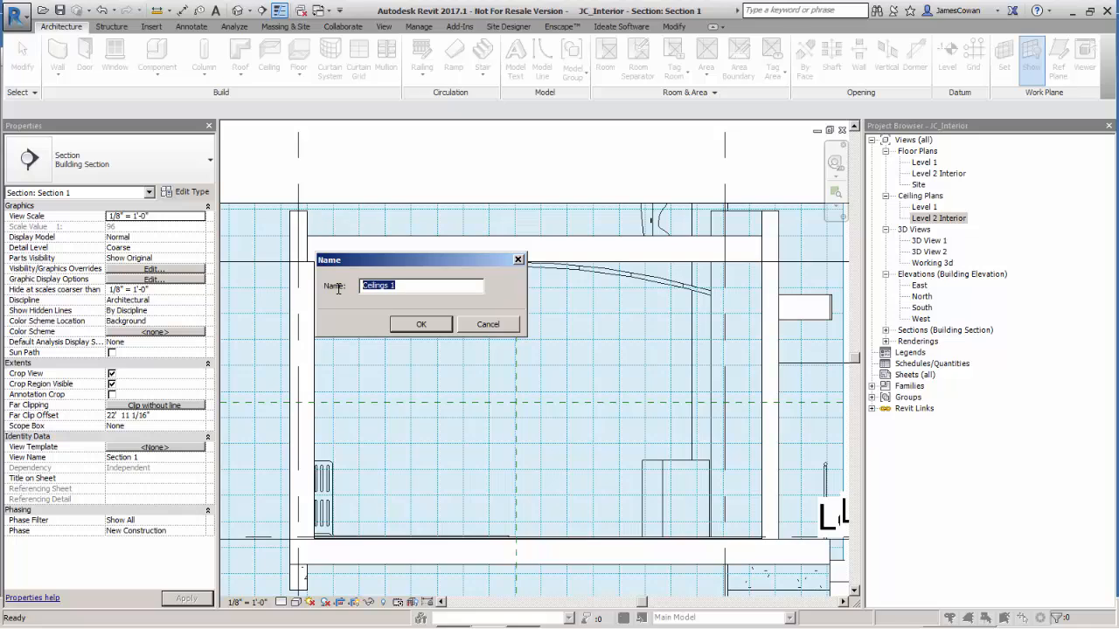
pyautogui.write('Dome')
pyautogui.click(418, 326)
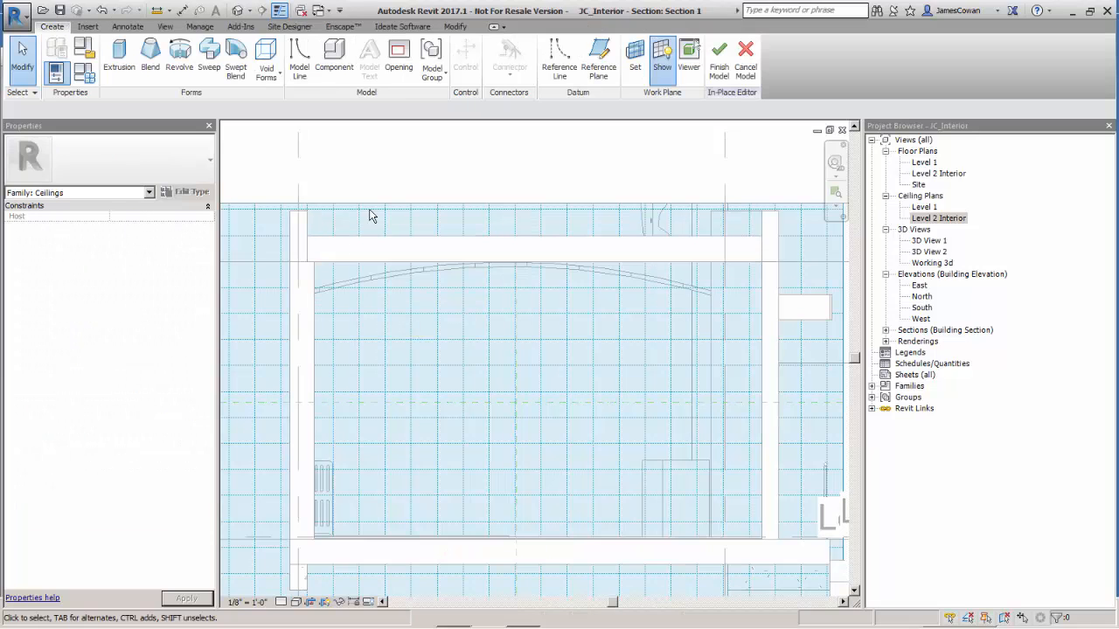
pyautogui.click(178, 70)
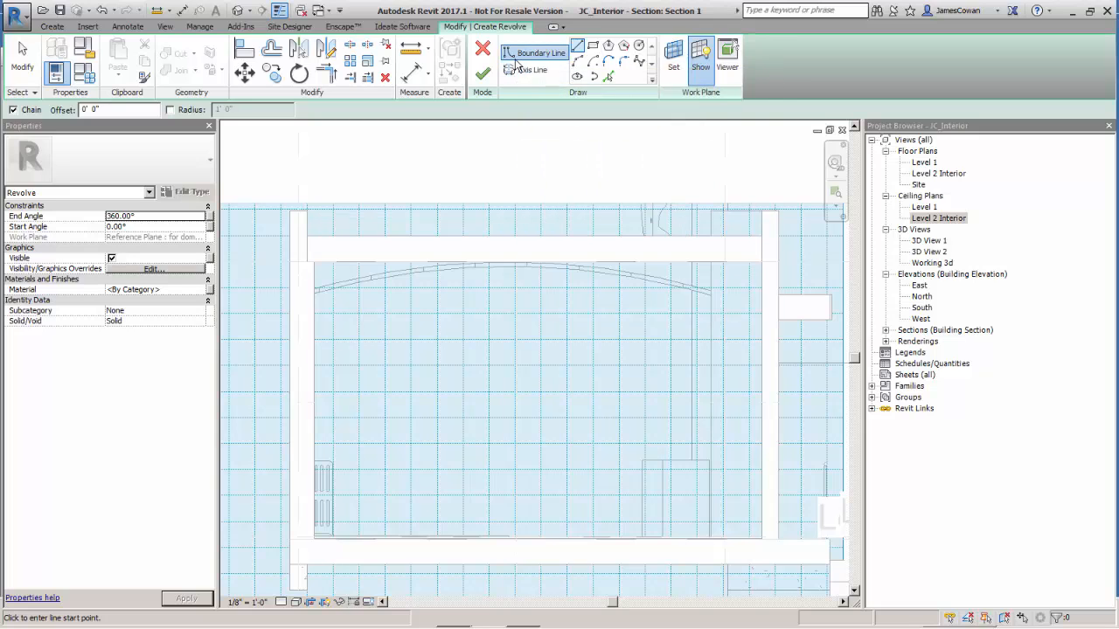
pyautogui.click(593, 65)
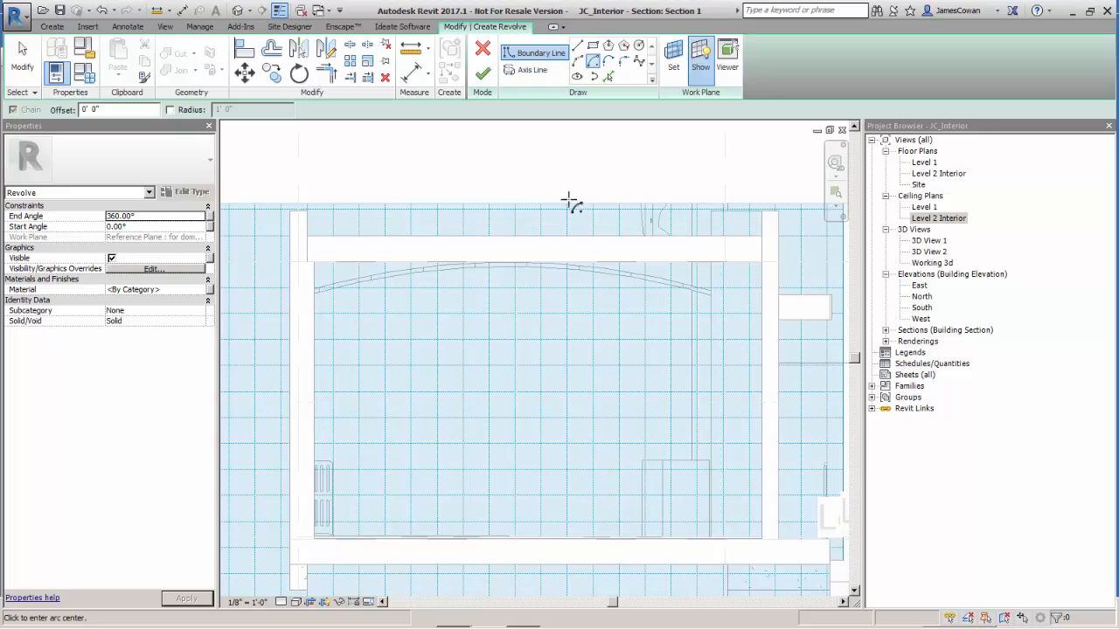
pyautogui.scroll(1, 495, 384)
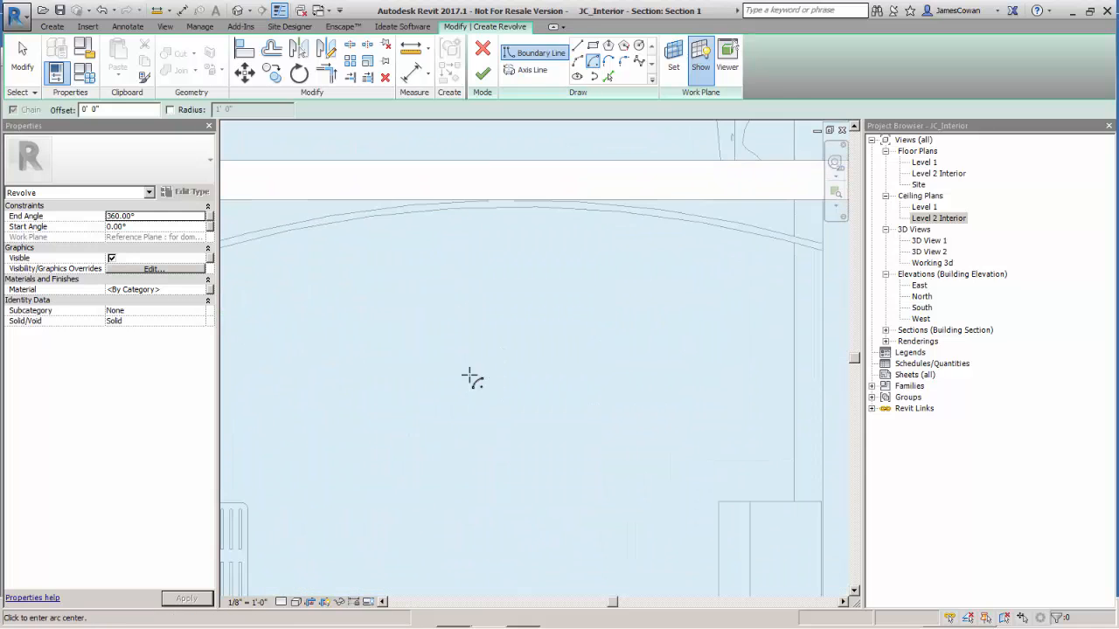
pyautogui.scroll(-2, 466, 378)
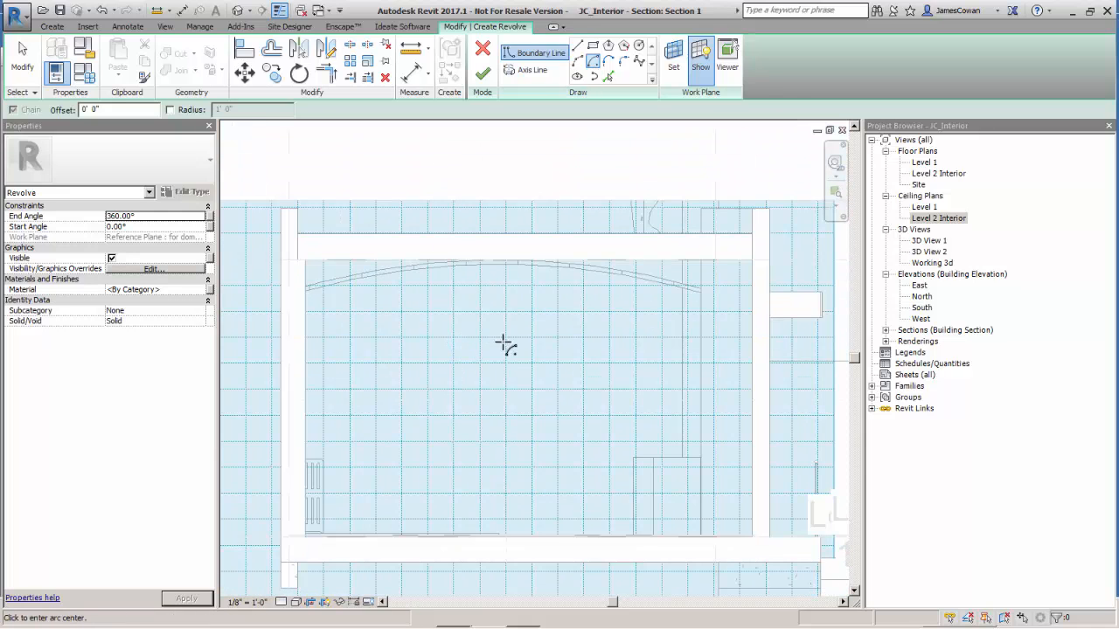
pyautogui.press('Escape')
pyautogui.scroll(-1, 467, 166)
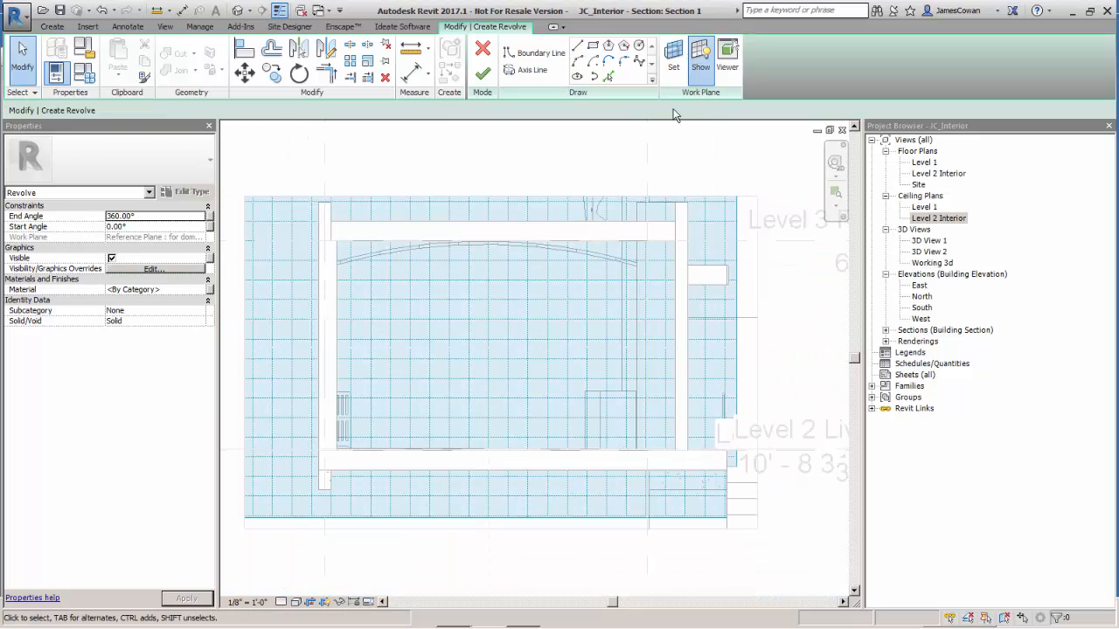
pyautogui.click(701, 61)
pyautogui.scroll(4, 487, 323)
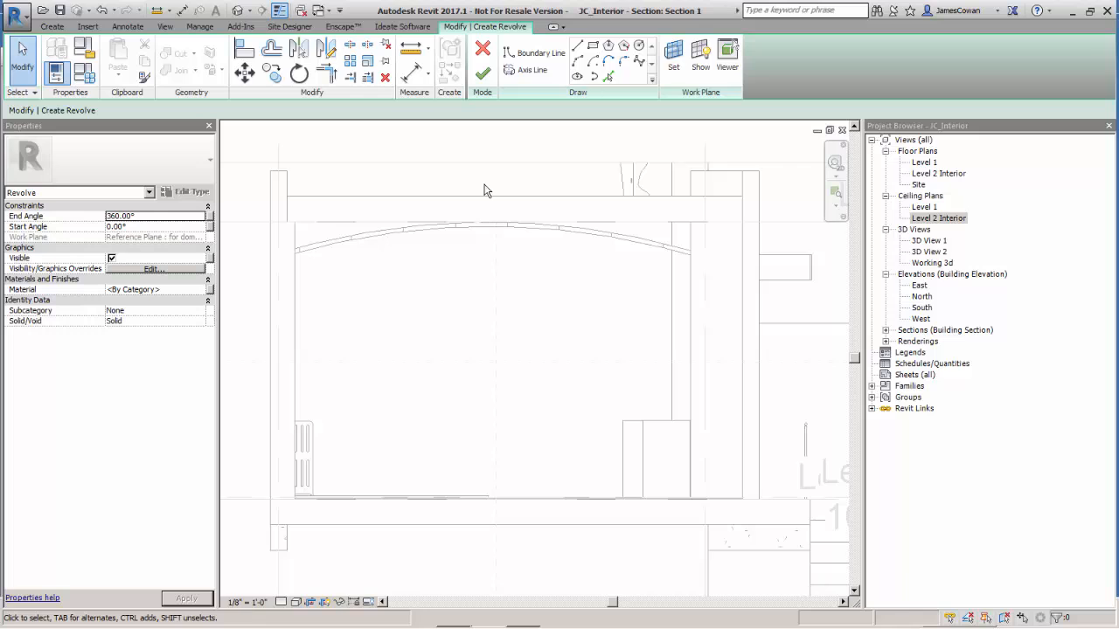
# Open the Level 2 Interior ceiling plan, discard the revolve sketch and cancel the in-place Dome model
pyautogui.doubleClick(923, 218)
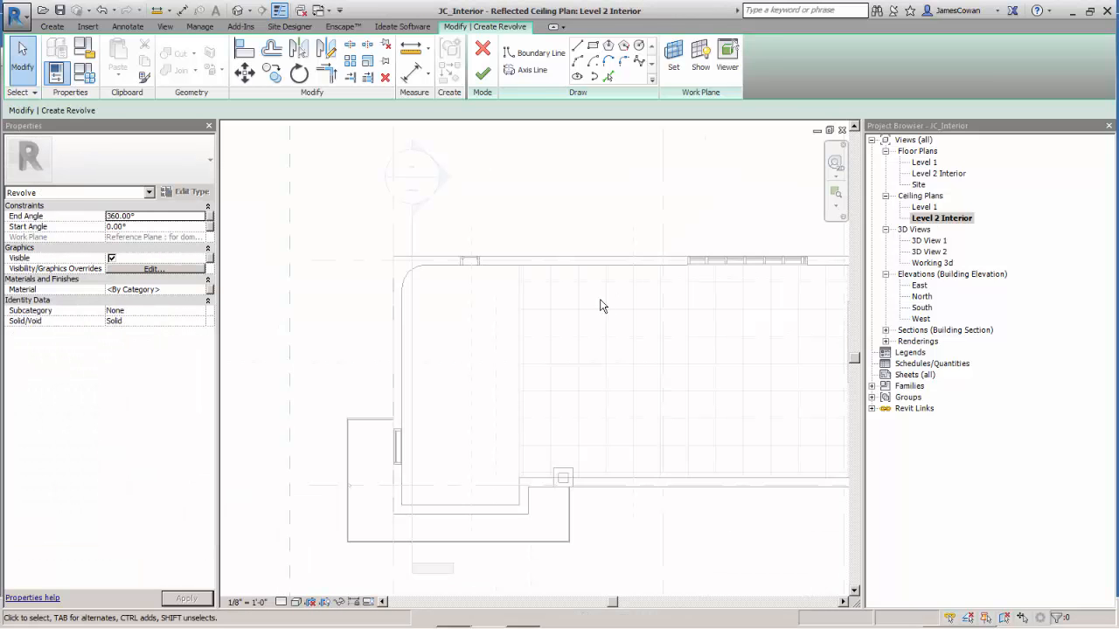
pyautogui.click(484, 56)
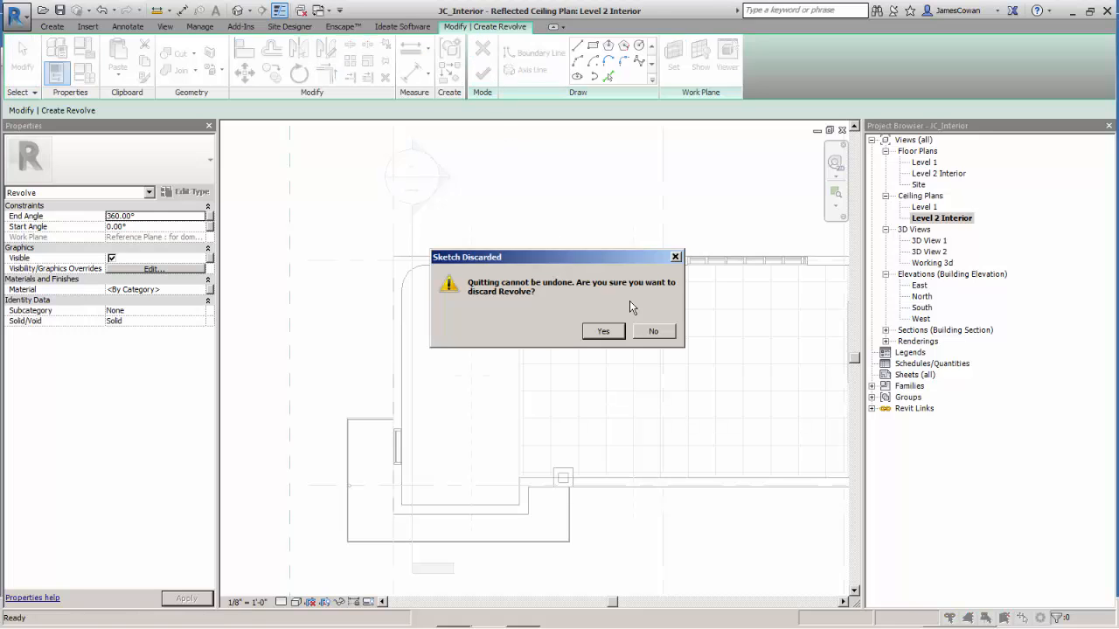
pyautogui.click(602, 331)
pyautogui.scroll(3, 463, 400)
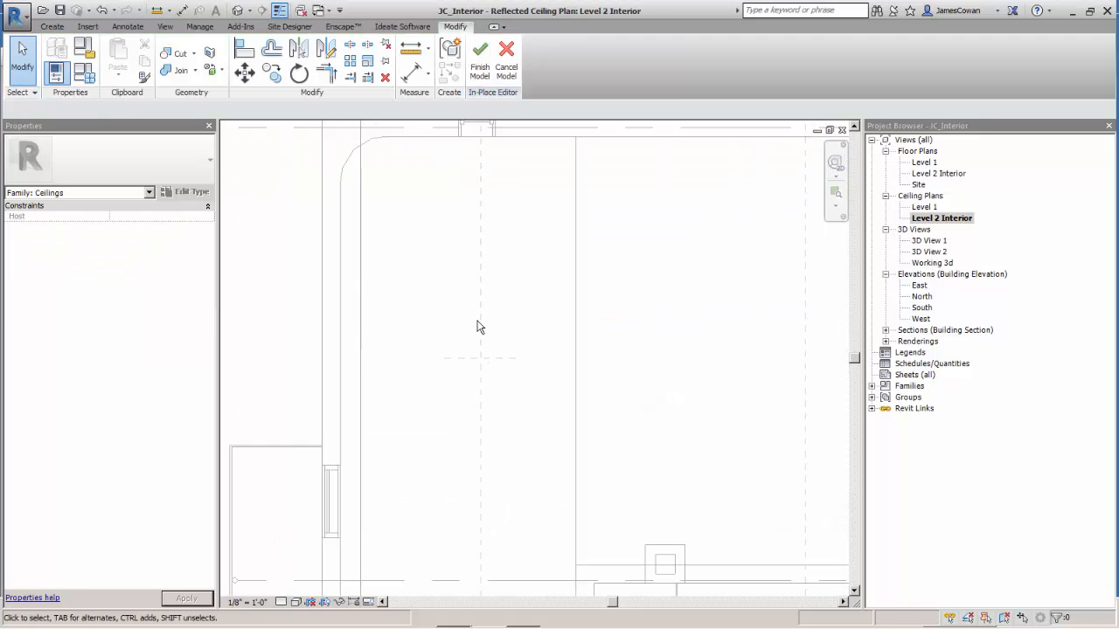
pyautogui.scroll(-3, 452, 315)
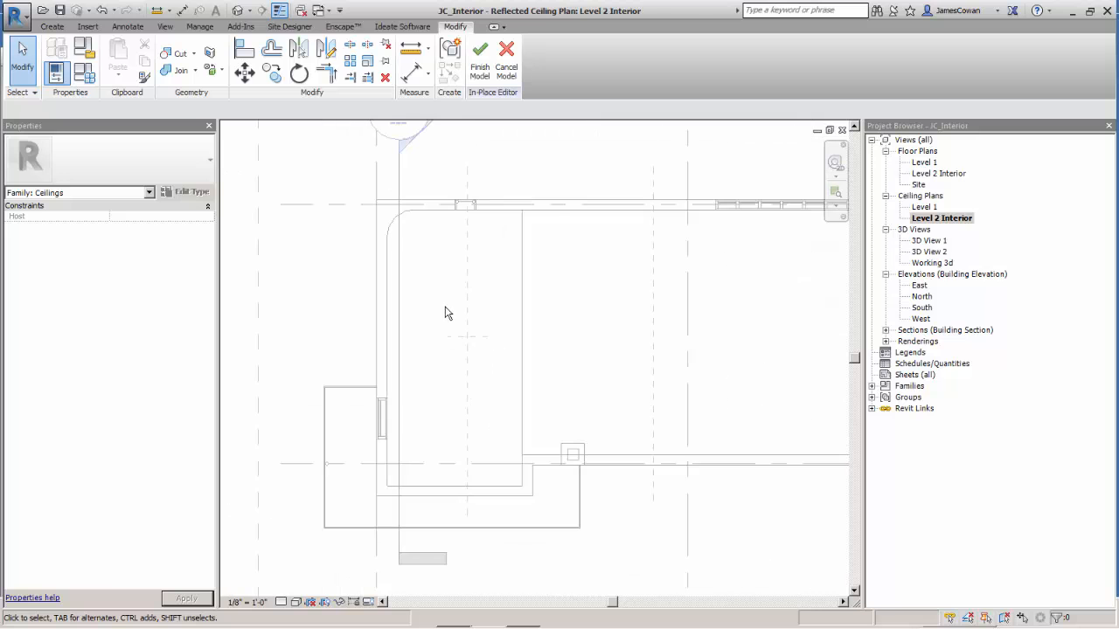
pyautogui.click(515, 75)
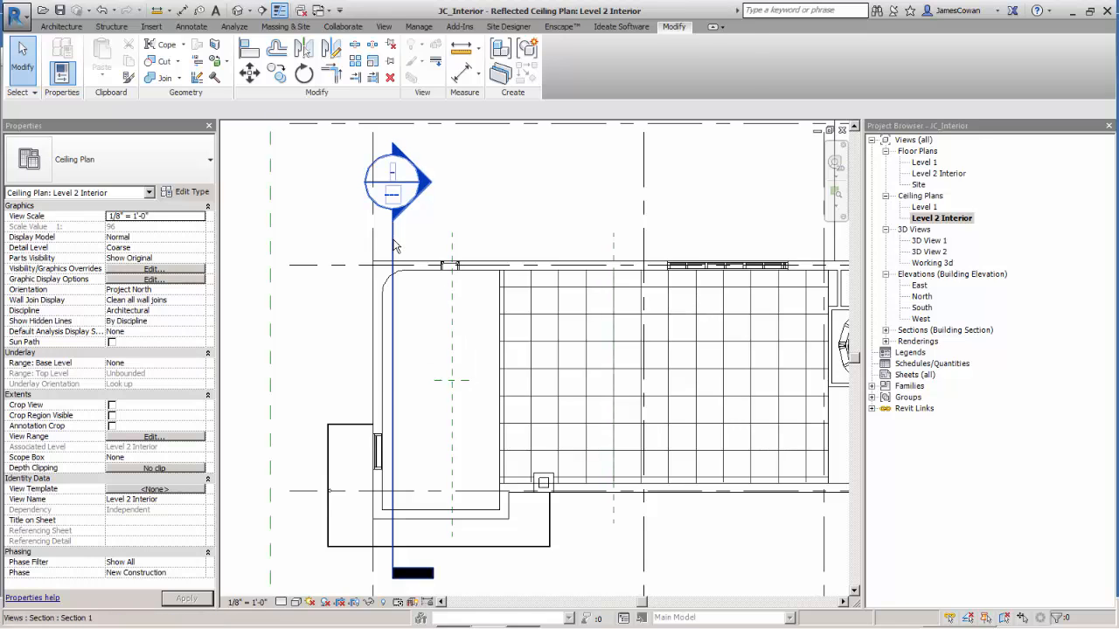
# Shorten the view depth of Section 1 in the ceiling plan to about 13' 4" and reopen the section view
pyautogui.click(393, 247)
pyautogui.moveTo(706, 388); pyautogui.dragTo(575, 389)
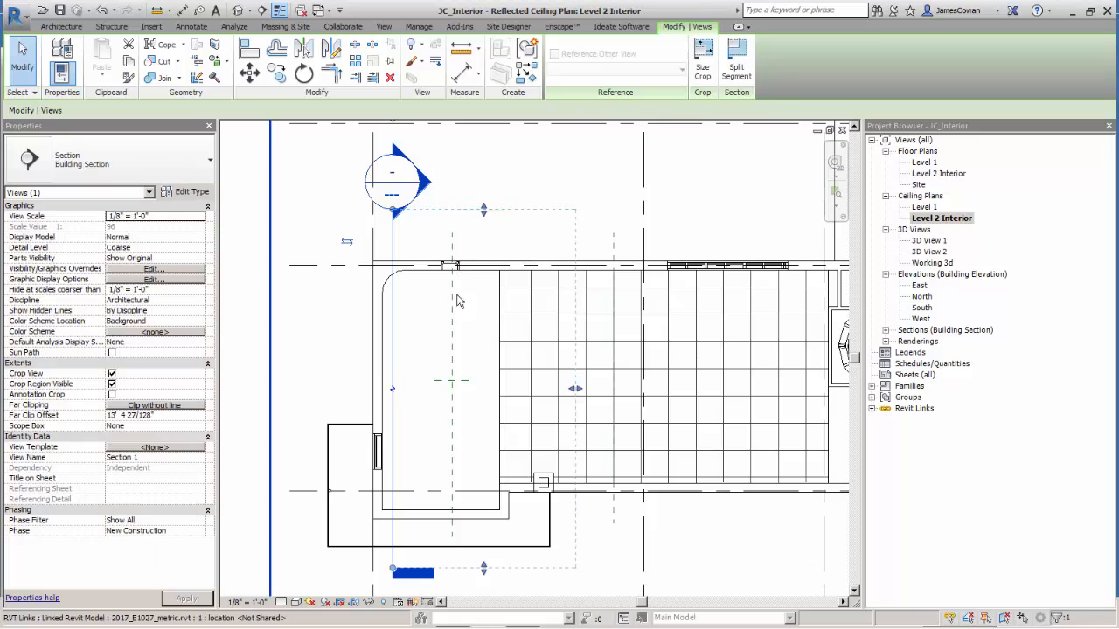
pyautogui.click(487, 163)
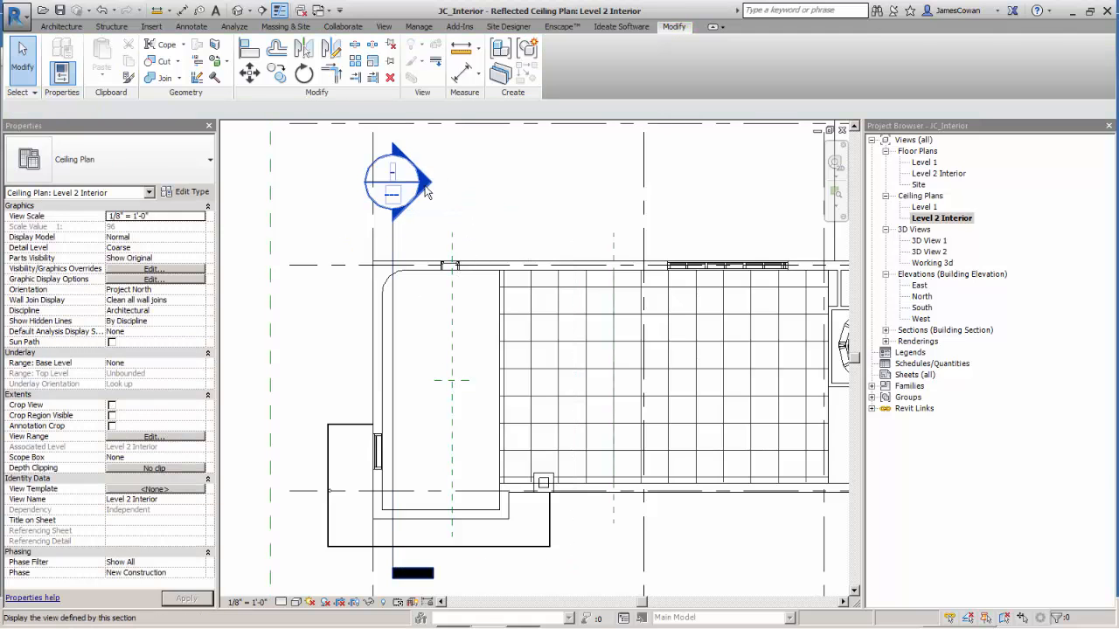
pyautogui.doubleClick(392, 182)
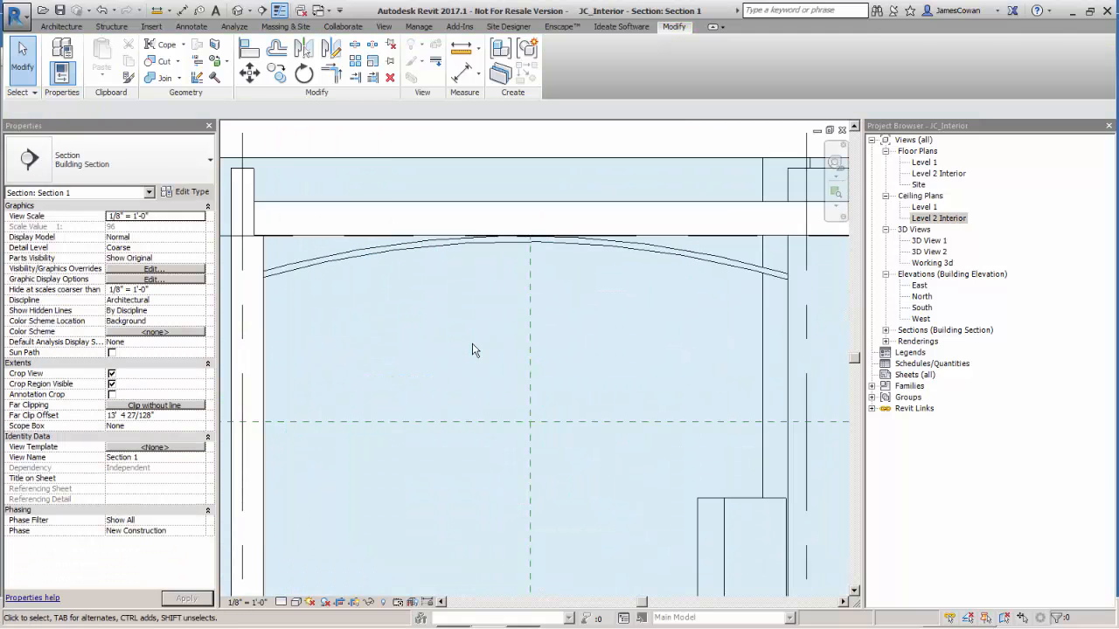
pyautogui.scroll(-2, 472, 345)
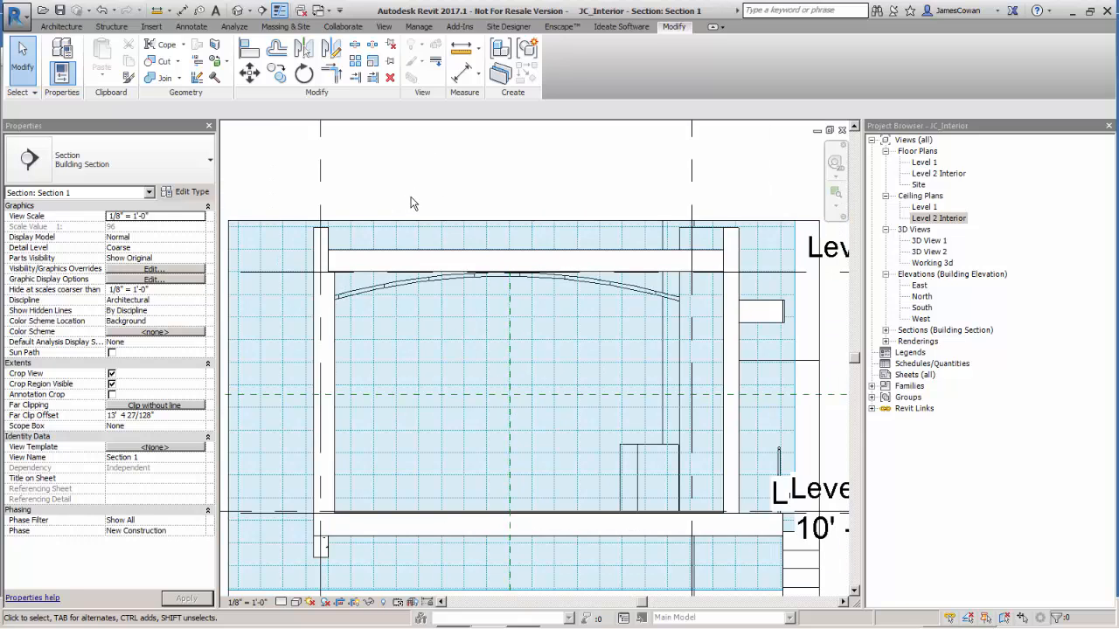
# Hide the work plane grid in Section 1 and keep "Reference Plane : for dome ceiling" as the work plane
pyautogui.click(61, 27)
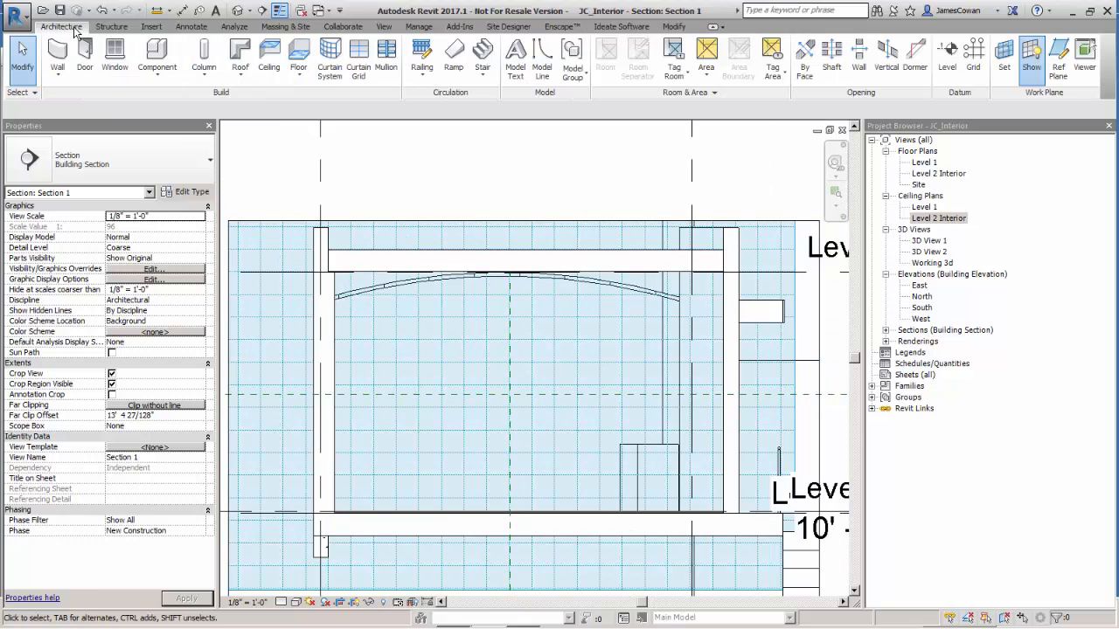
pyautogui.click(1032, 73)
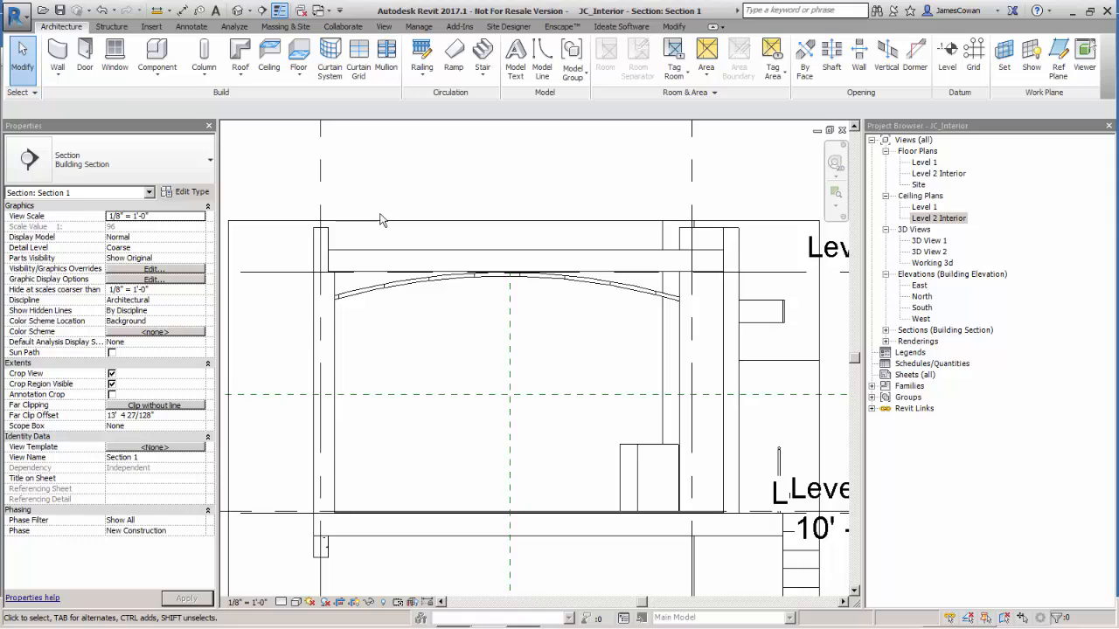
pyautogui.click(160, 81)
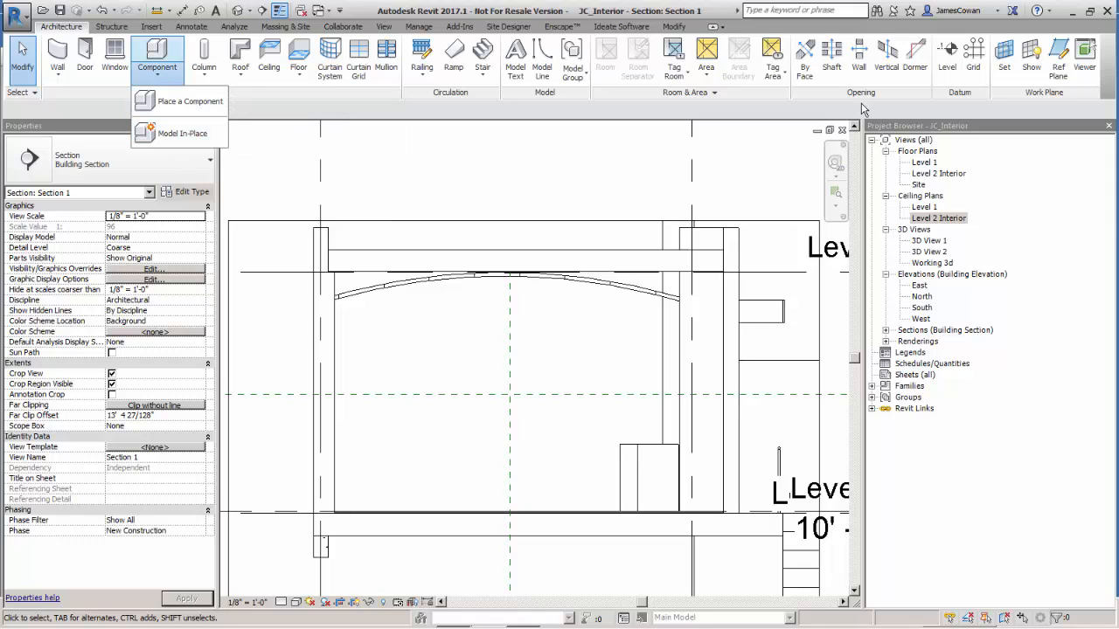
pyautogui.click(1006, 61)
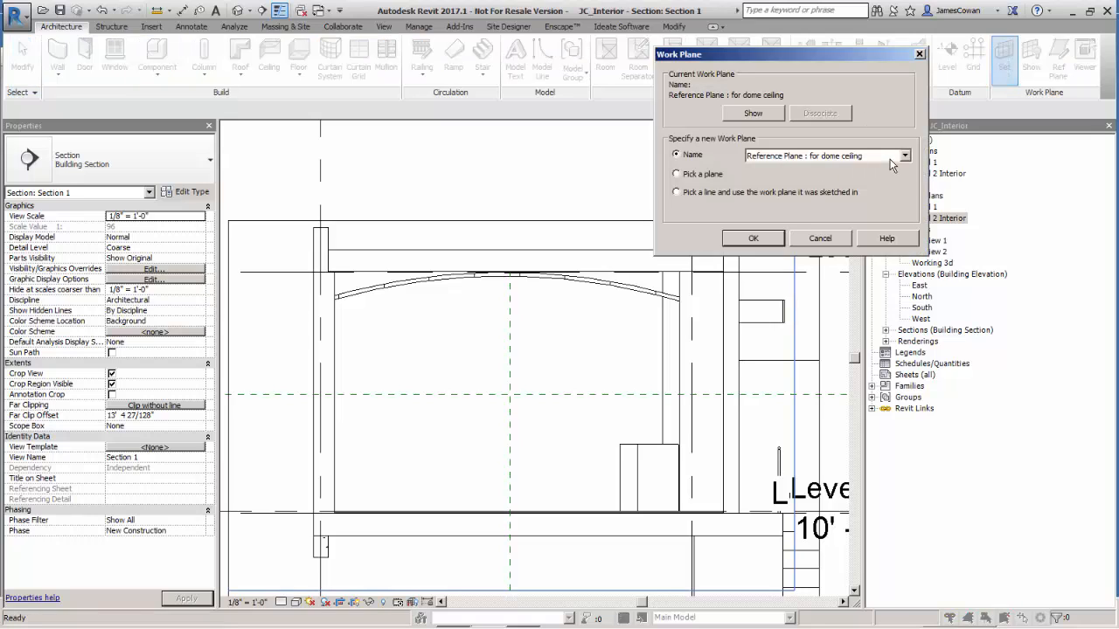
pyautogui.click(762, 239)
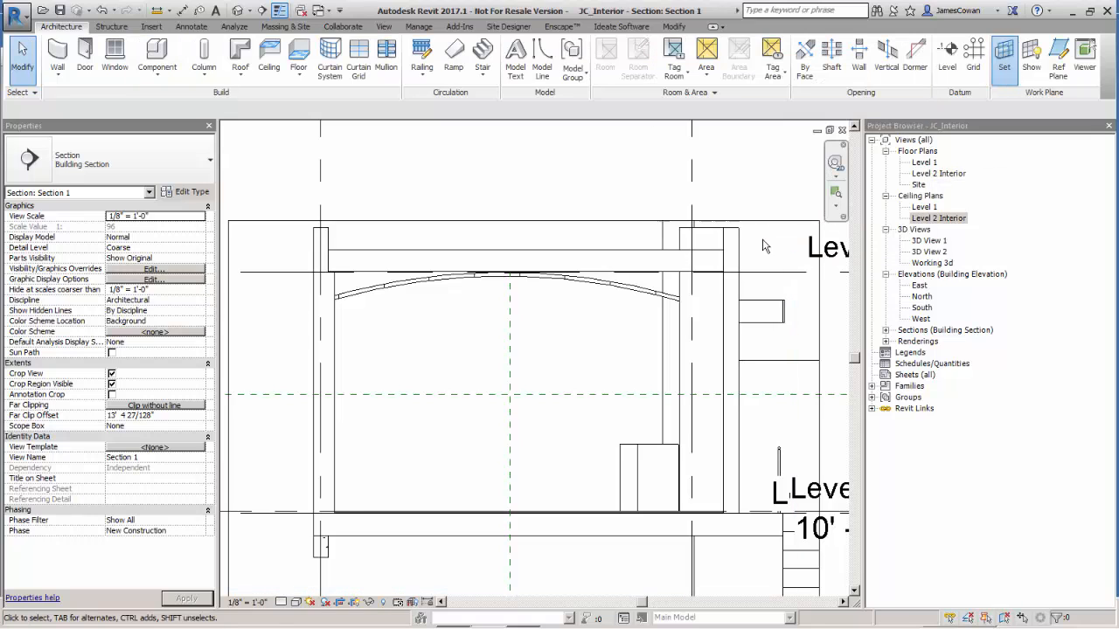
# Create an in-place model in the Ceilings category with the name Dome
pyautogui.click(157, 72)
pyautogui.click(169, 135)
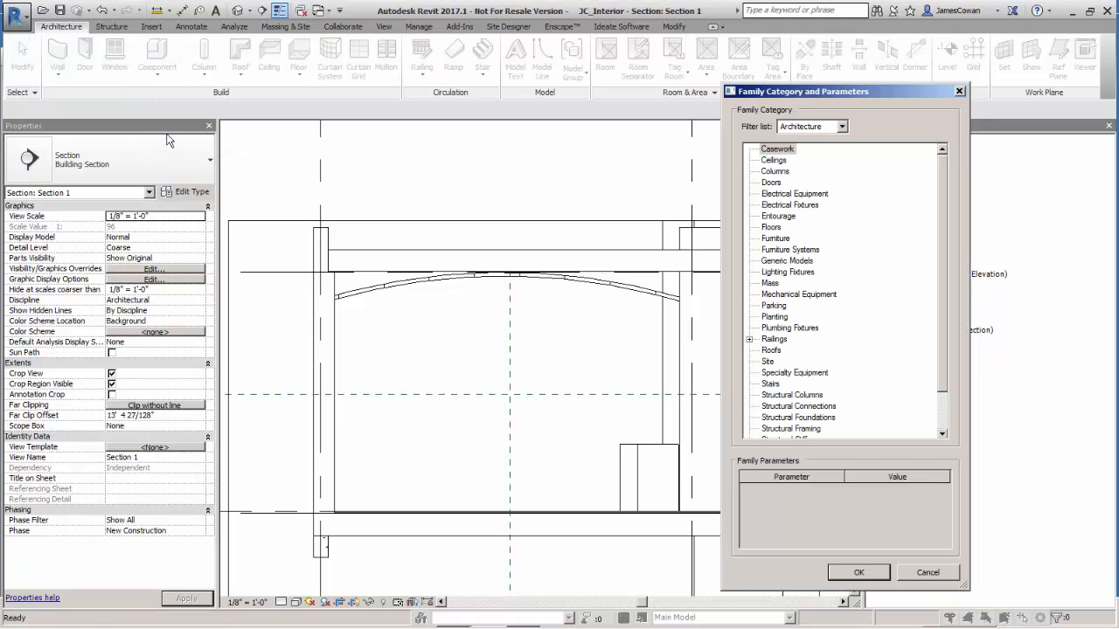
pyautogui.click(774, 160)
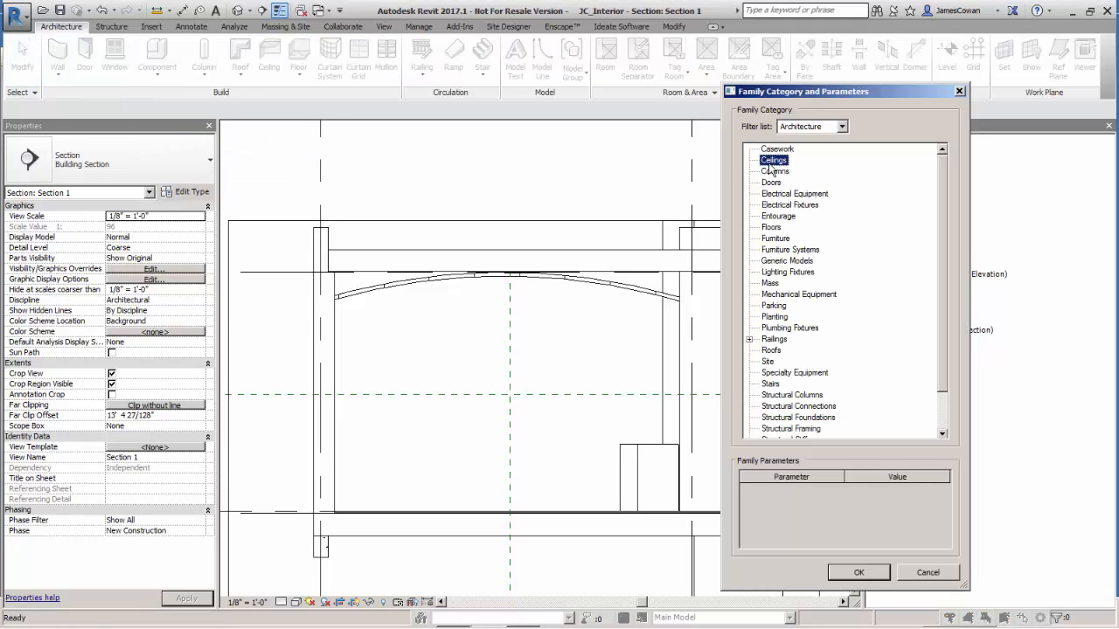
pyautogui.click(858, 574)
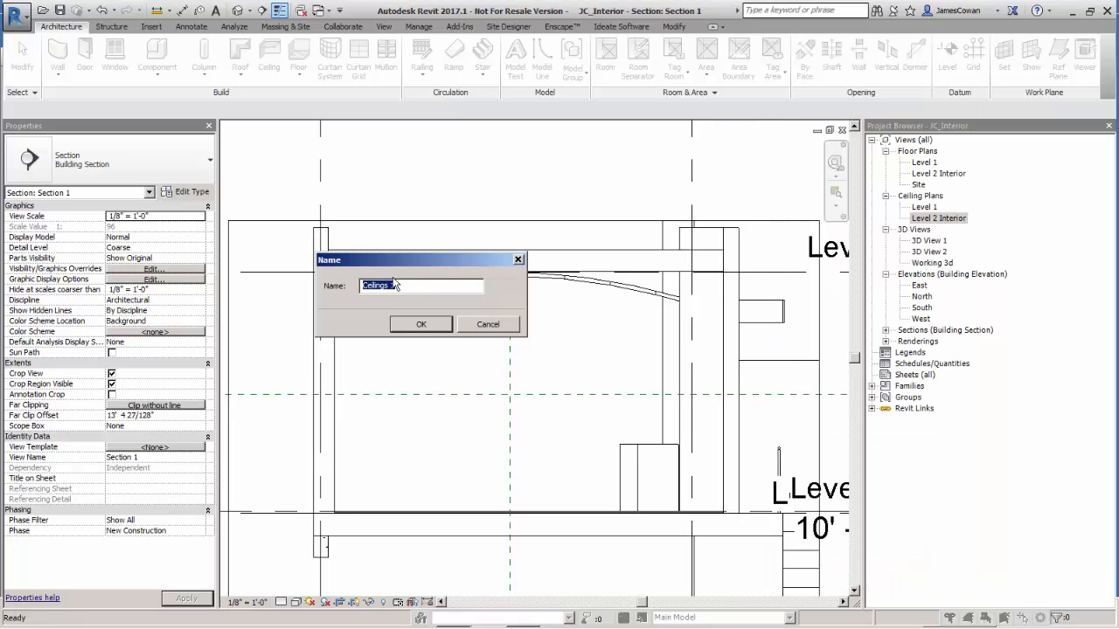
pyautogui.write('Dome')
pyautogui.click(421, 325)
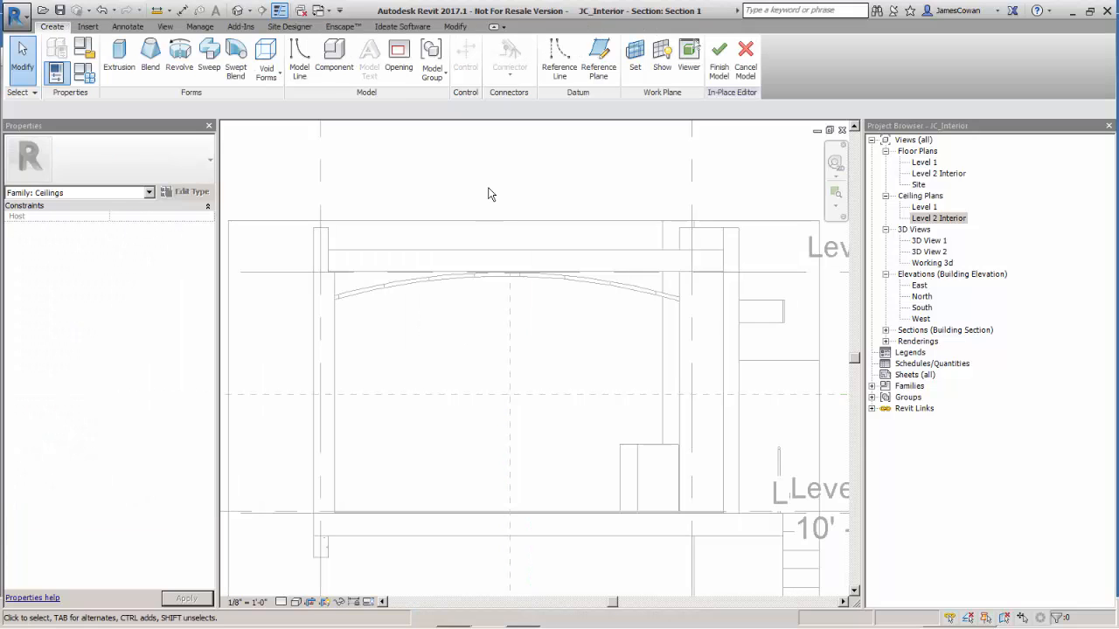
# Start a Revolve and draw a short vertical axis line on the vertical reference plane, below the crown of the arched ceiling
pyautogui.click(179, 63)
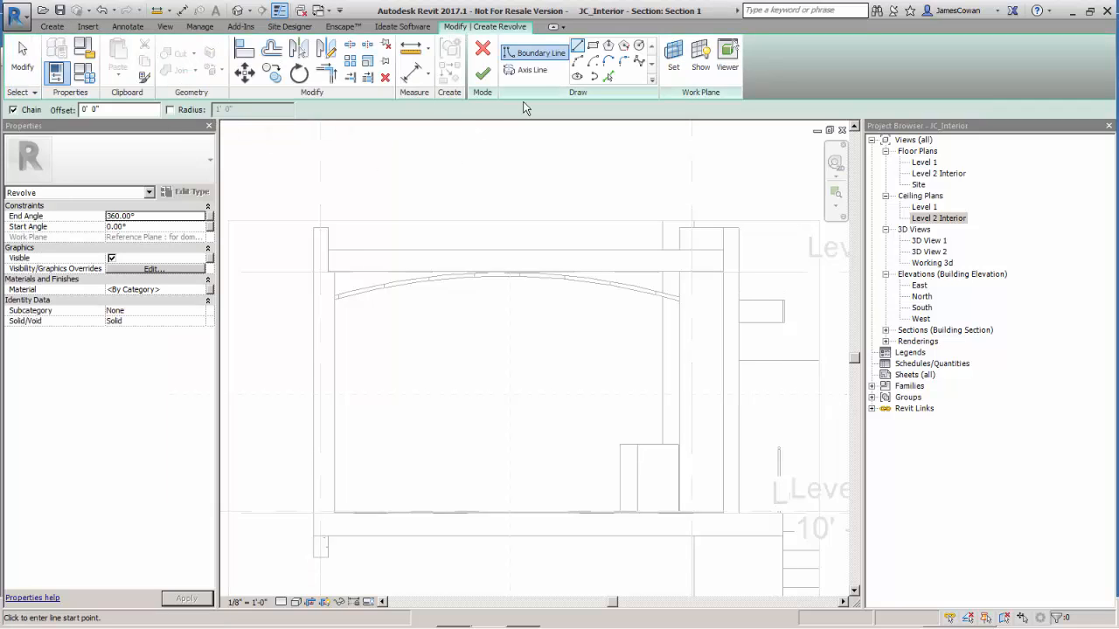
pyautogui.click(531, 71)
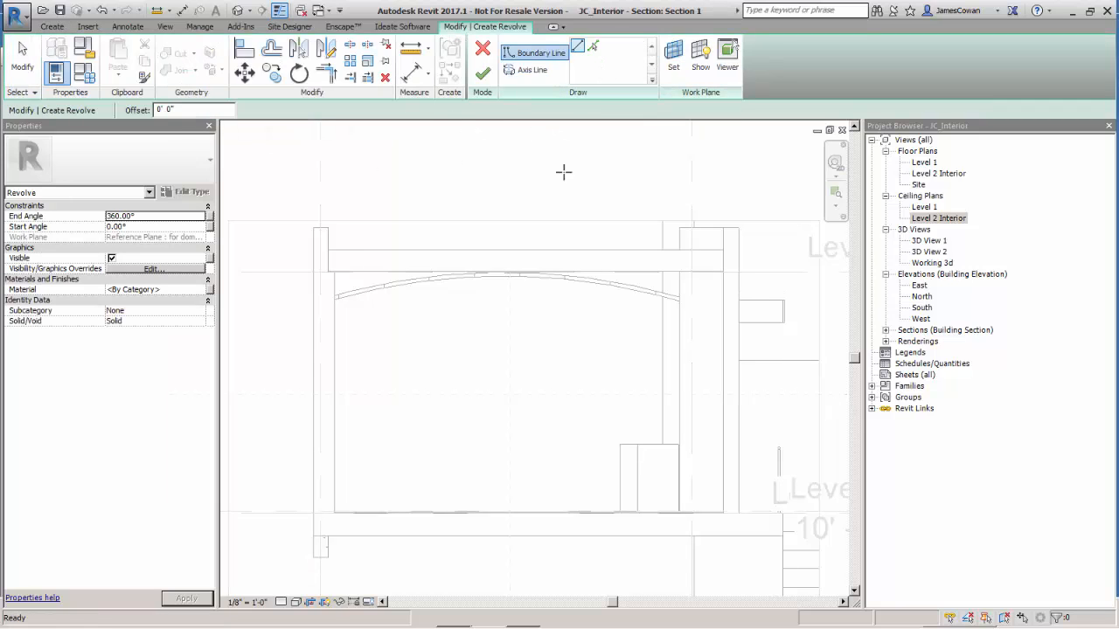
pyautogui.click(510, 348)
pyautogui.click(508, 311)
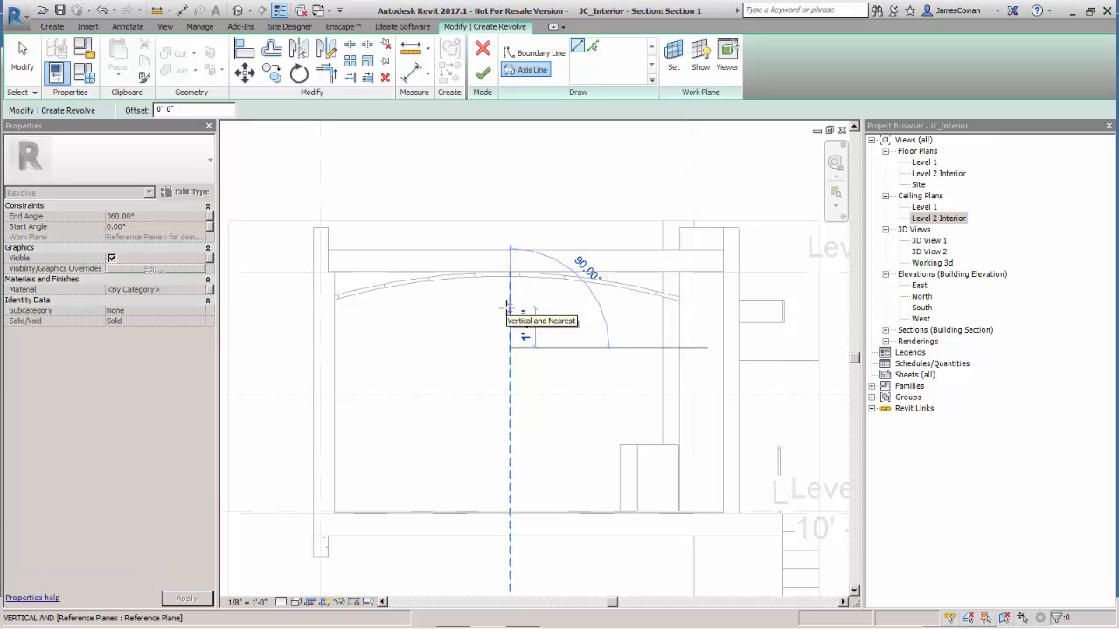
pyautogui.click(500, 368)
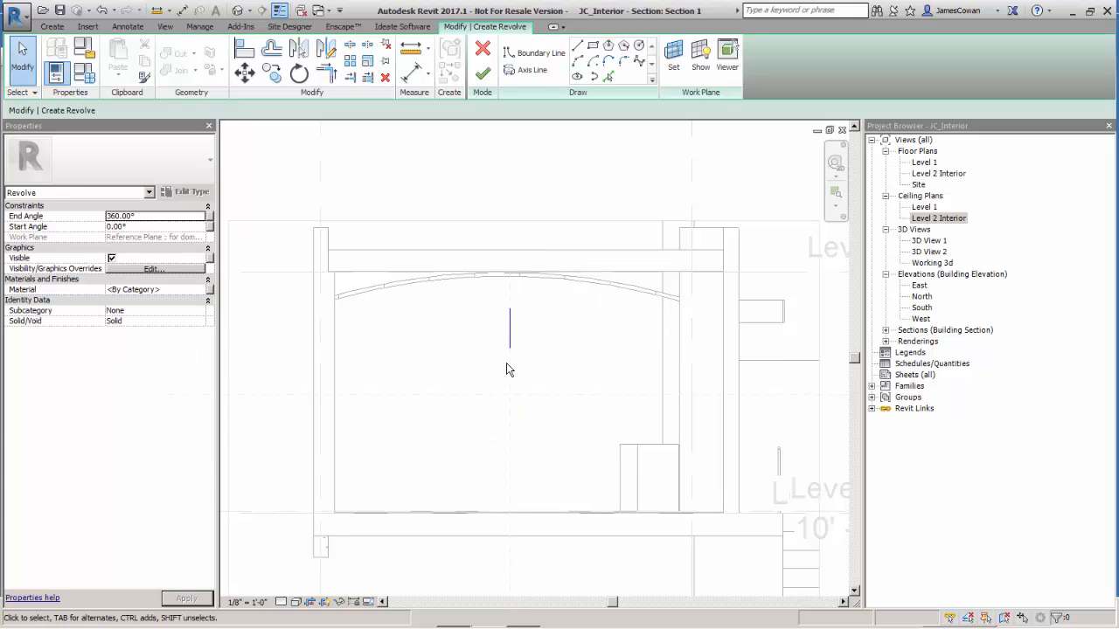
# Draw a center-ends boundary arc centered on the vertical reference plane, 4'-0" in radius and spanning about 52°, beside the axis line
pyautogui.scroll(2, 505, 370)
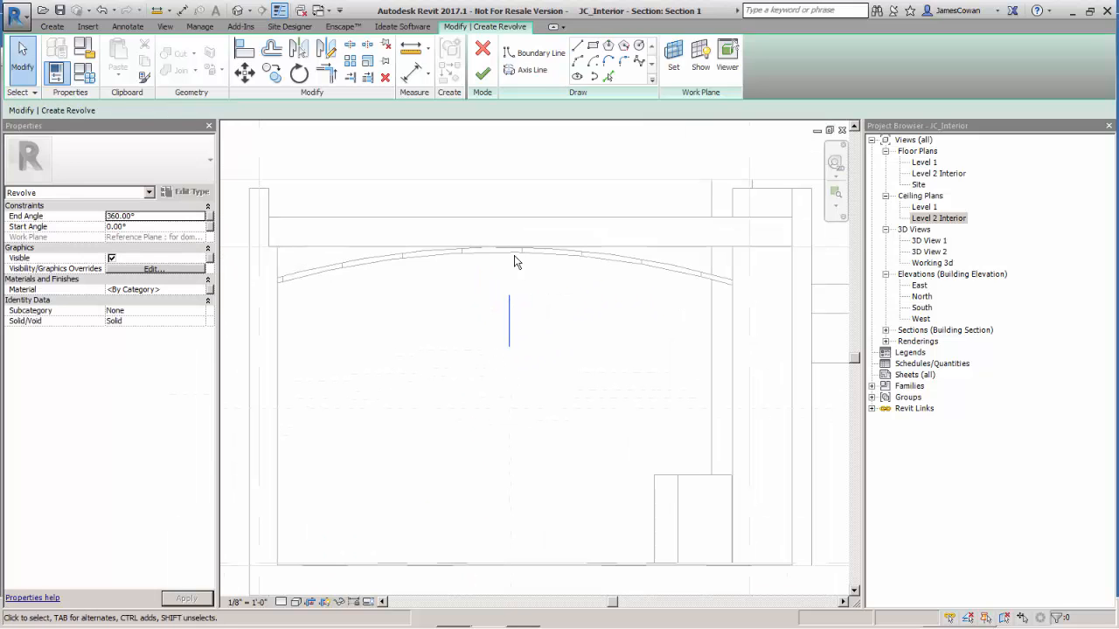
pyautogui.click(530, 55)
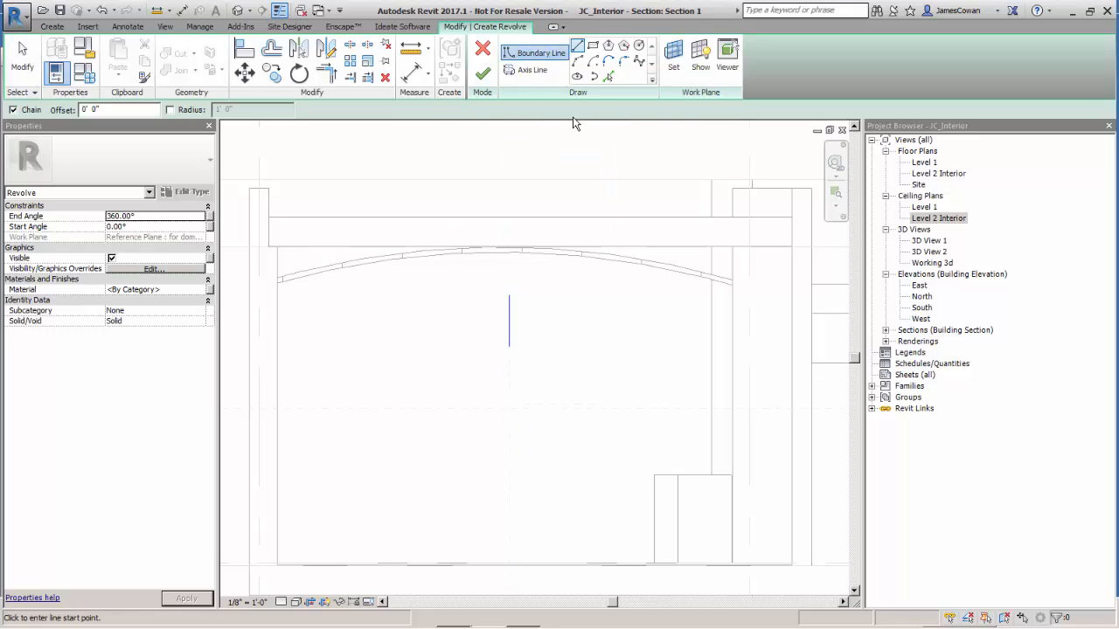
pyautogui.click(593, 62)
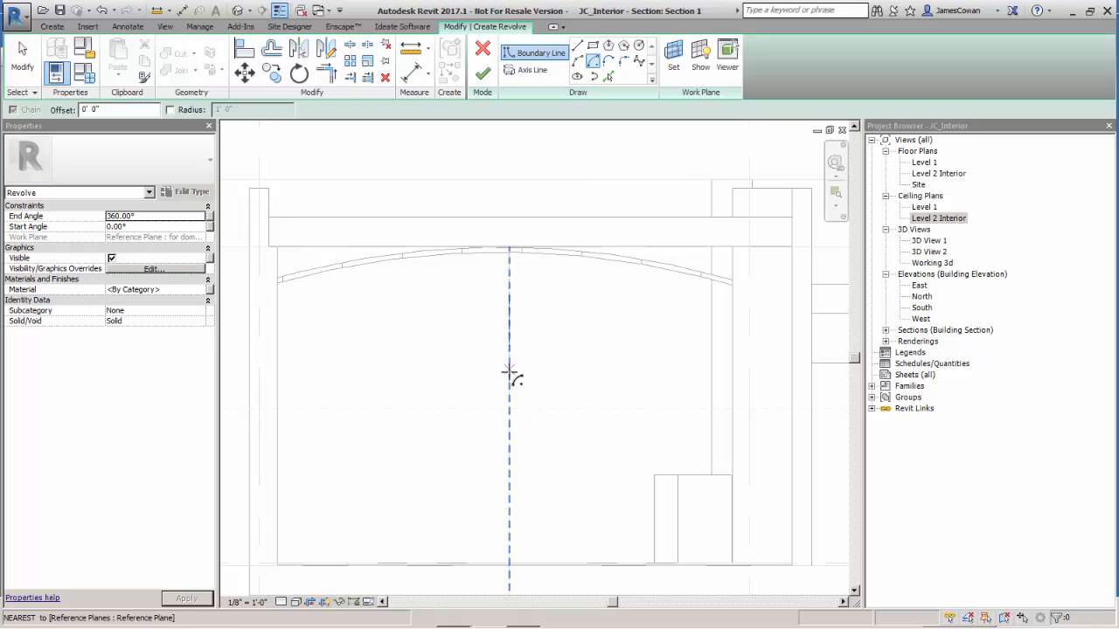
pyautogui.click(510, 382)
pyautogui.click(608, 381)
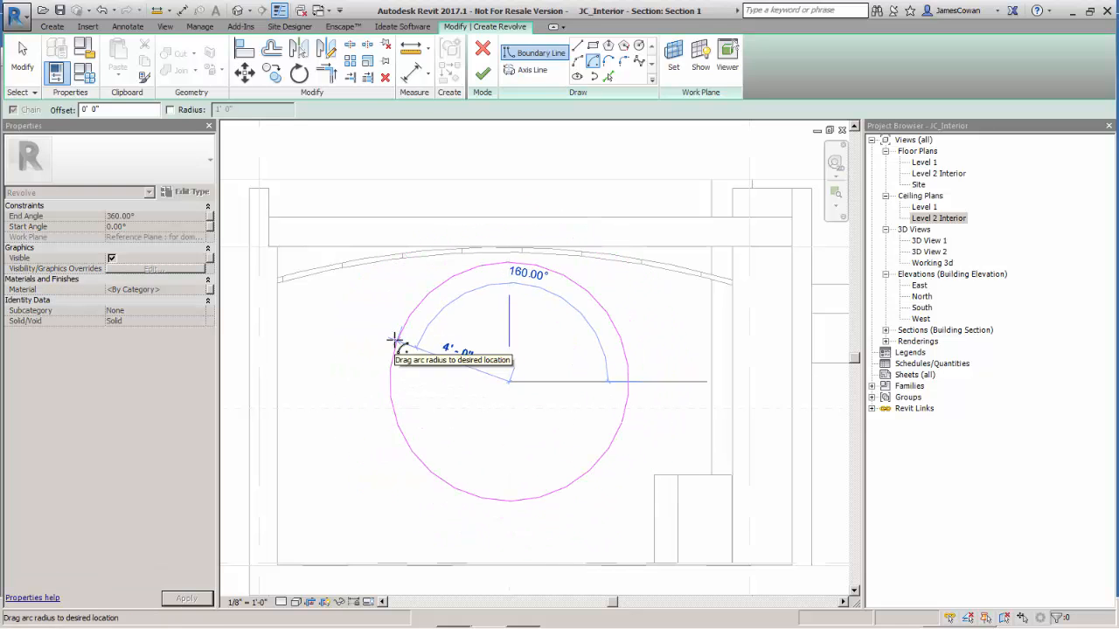
pyautogui.click(395, 339)
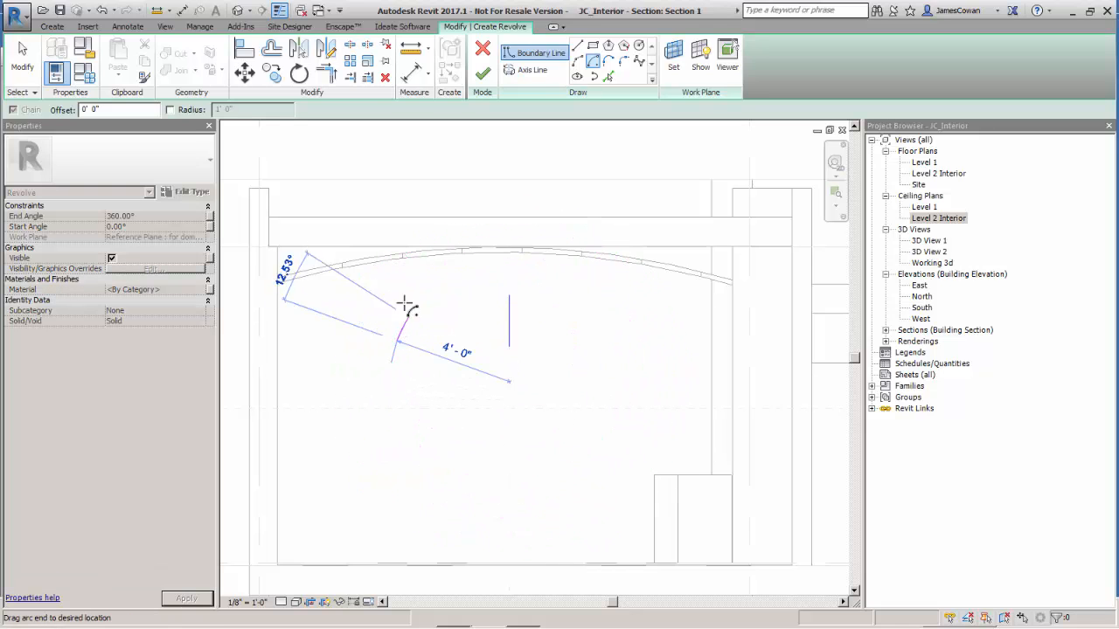
pyautogui.click(472, 269)
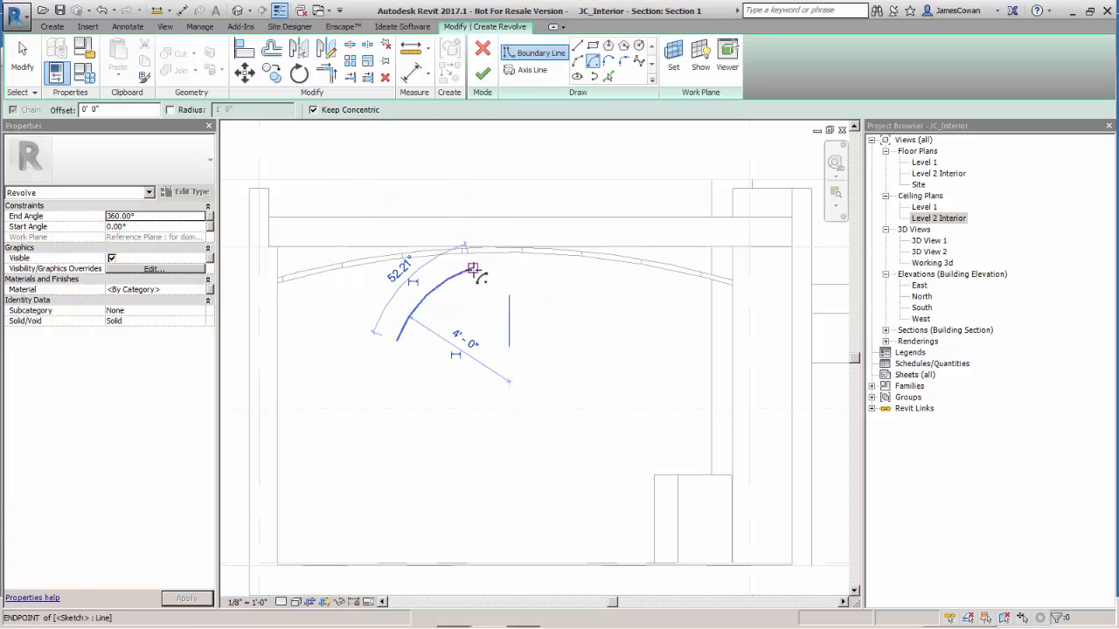
pyautogui.press('Escape')
pyautogui.press('Escape')
pyautogui.scroll(2, 440, 347)
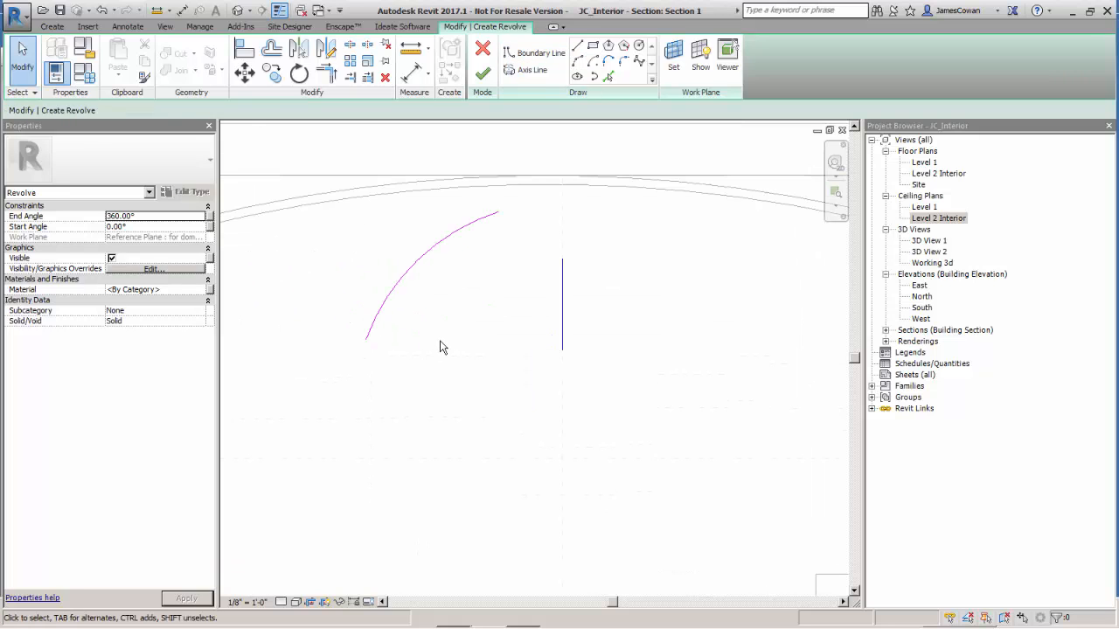
# Offset a copy of the boundary arc 2" inward, toward the axis line
pyautogui.scroll(-1, 436, 334)
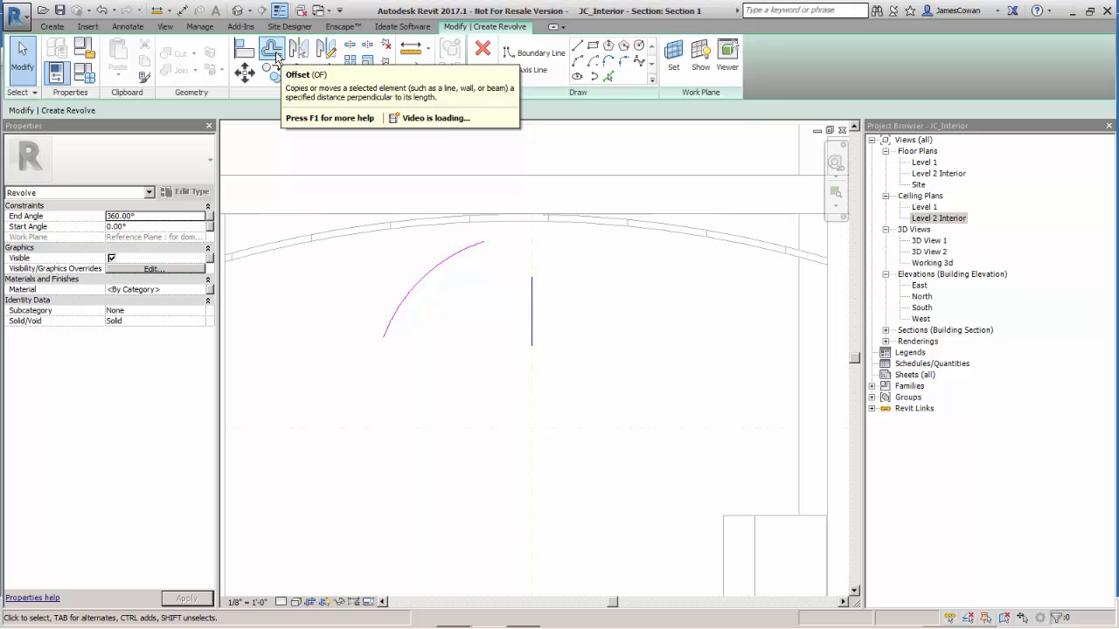
pyautogui.click(276, 57)
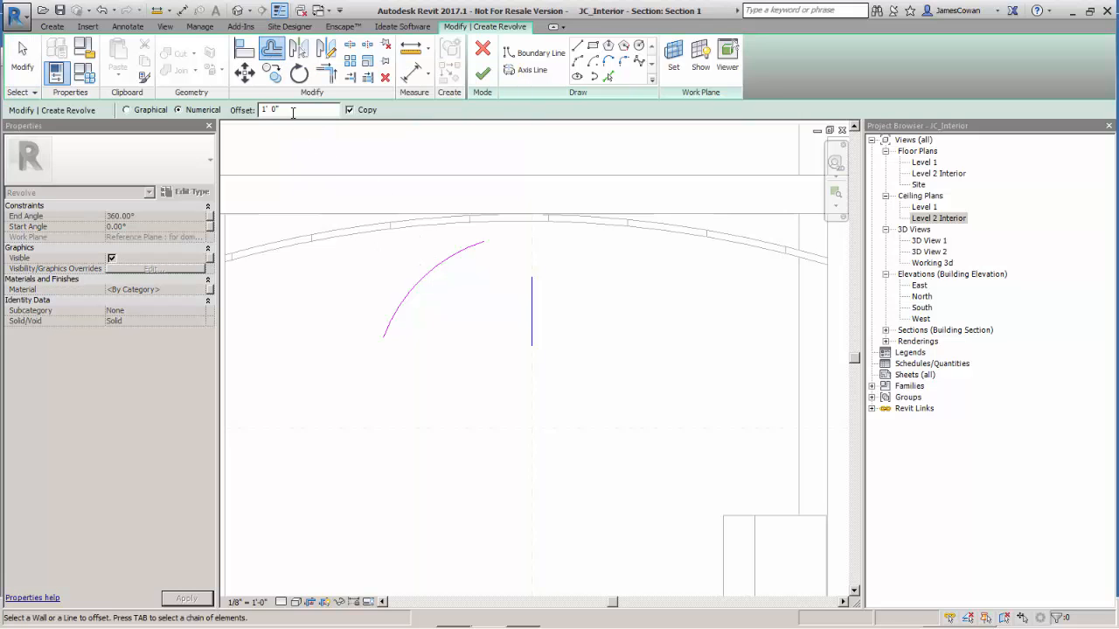
pyautogui.moveTo(295, 109); pyautogui.dragTo(234, 112)
pyautogui.write('2')
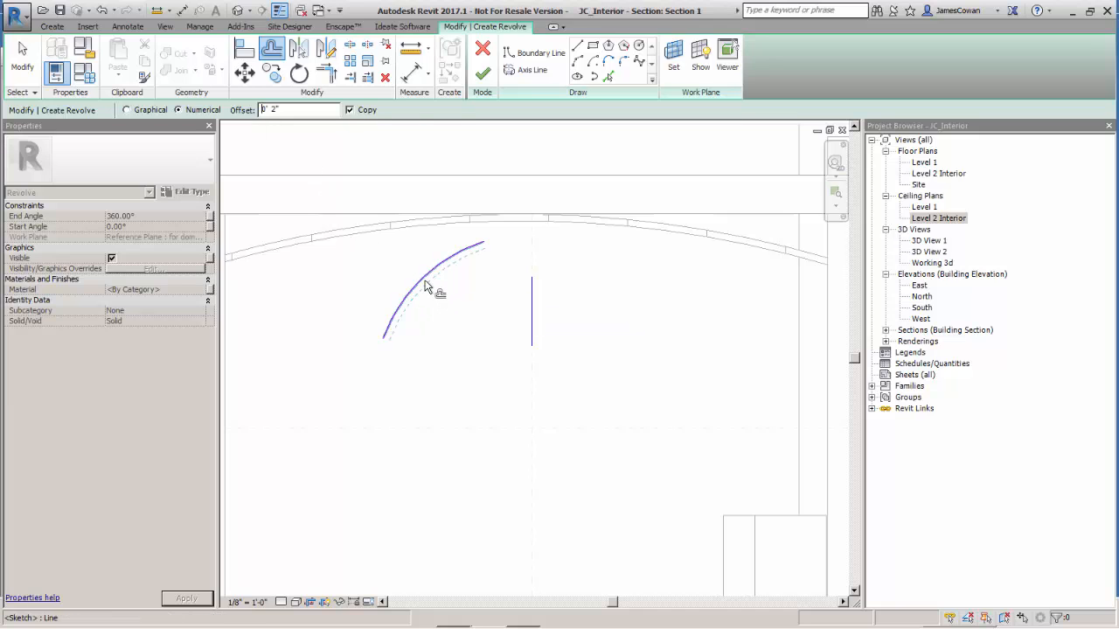
pyautogui.click(425, 286)
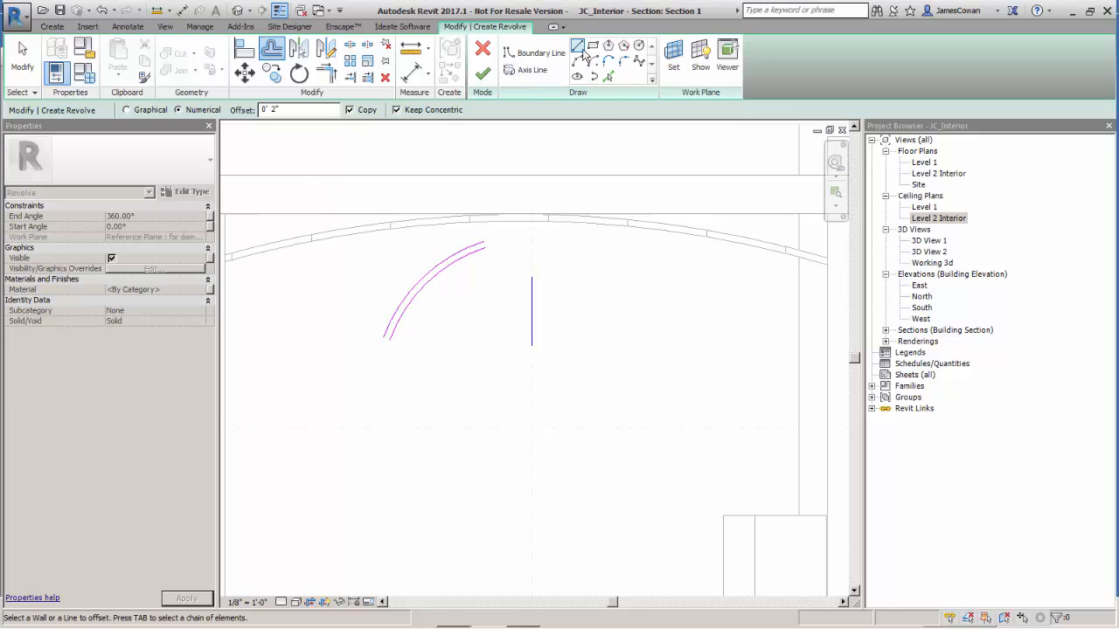
# Close the upper ends of the two arcs with a vertical line and draw a short horizontal line outward from the inner arc's lower end
pyautogui.click(577, 46)
pyautogui.scroll(3, 493, 262)
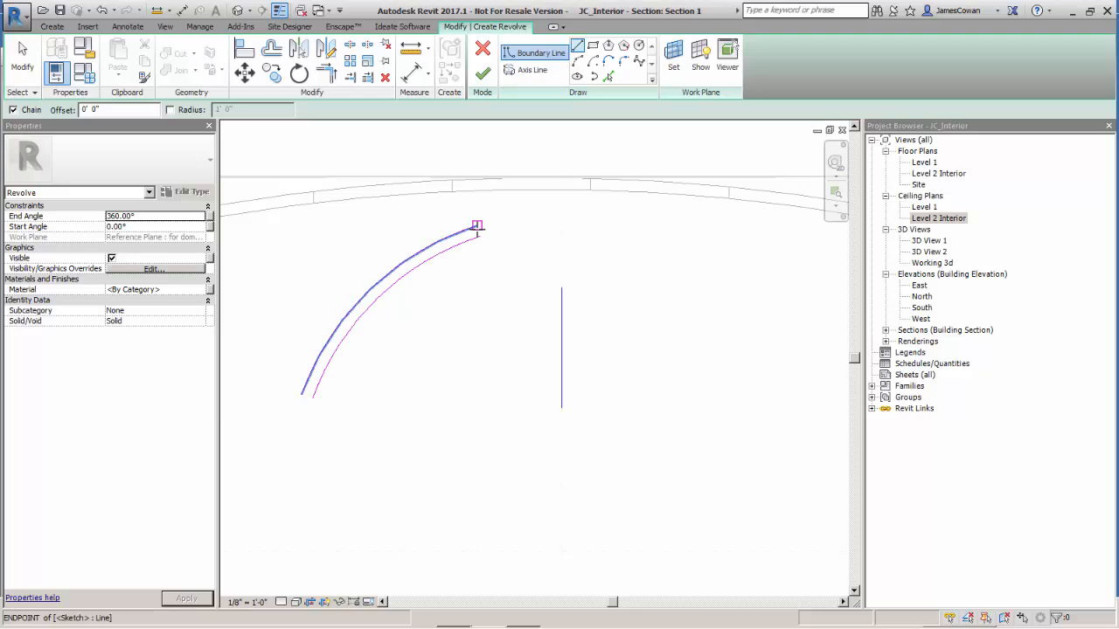
pyautogui.click(477, 225)
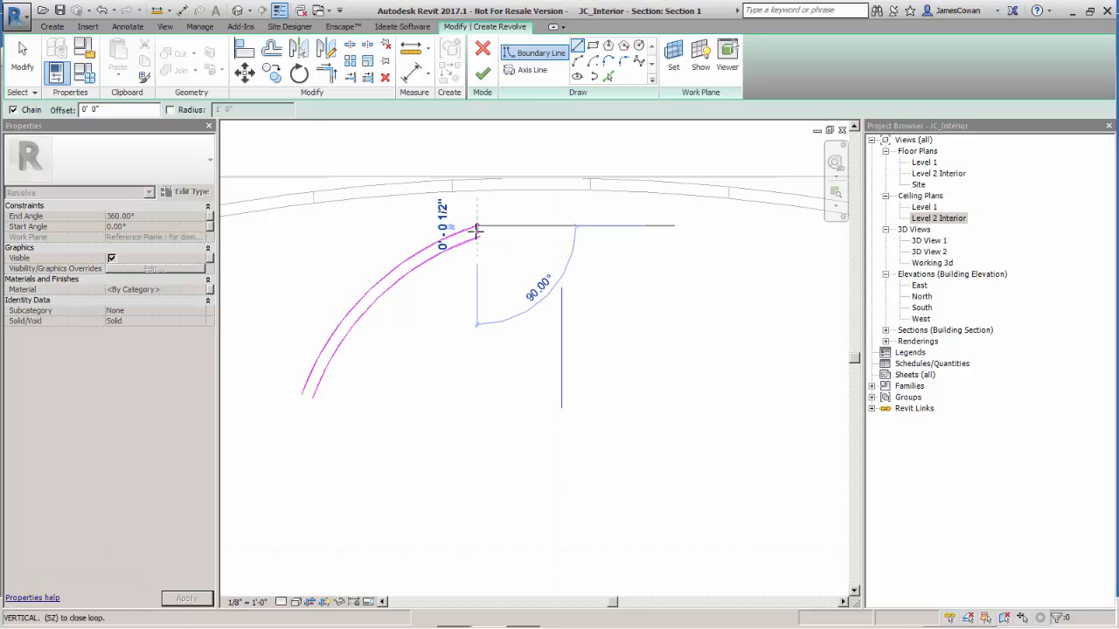
pyautogui.click(478, 239)
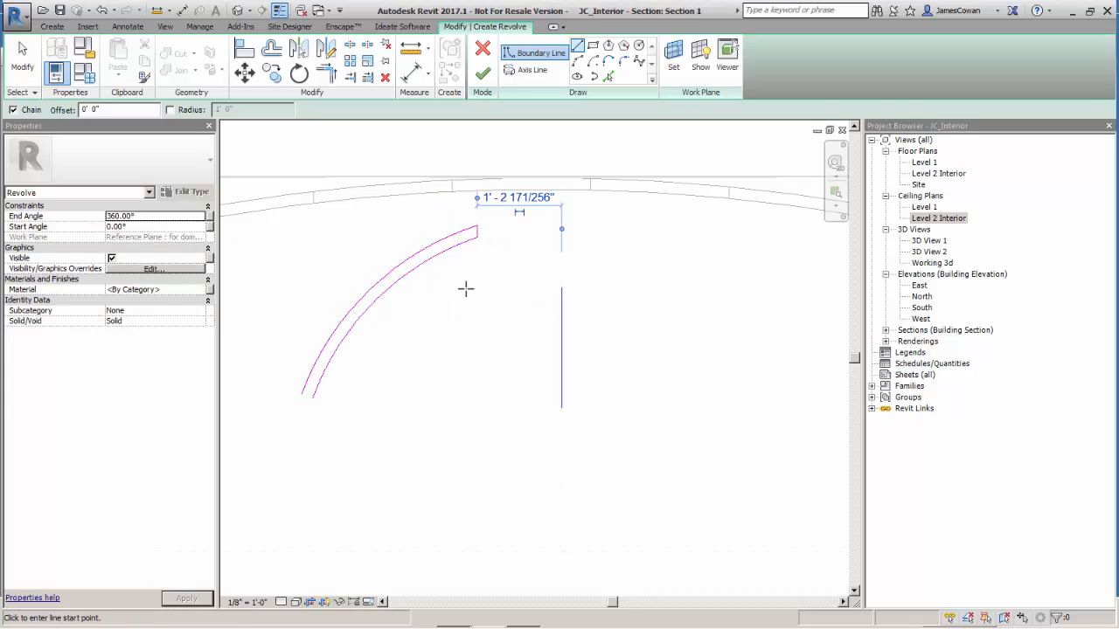
pyautogui.click(313, 399)
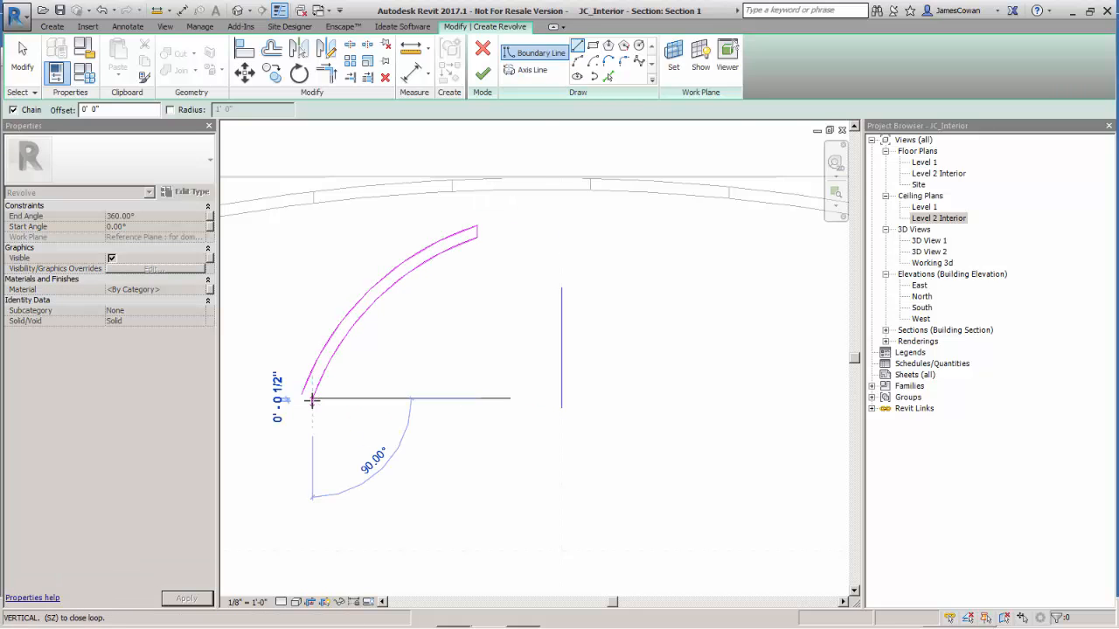
pyautogui.scroll(4, 313, 398)
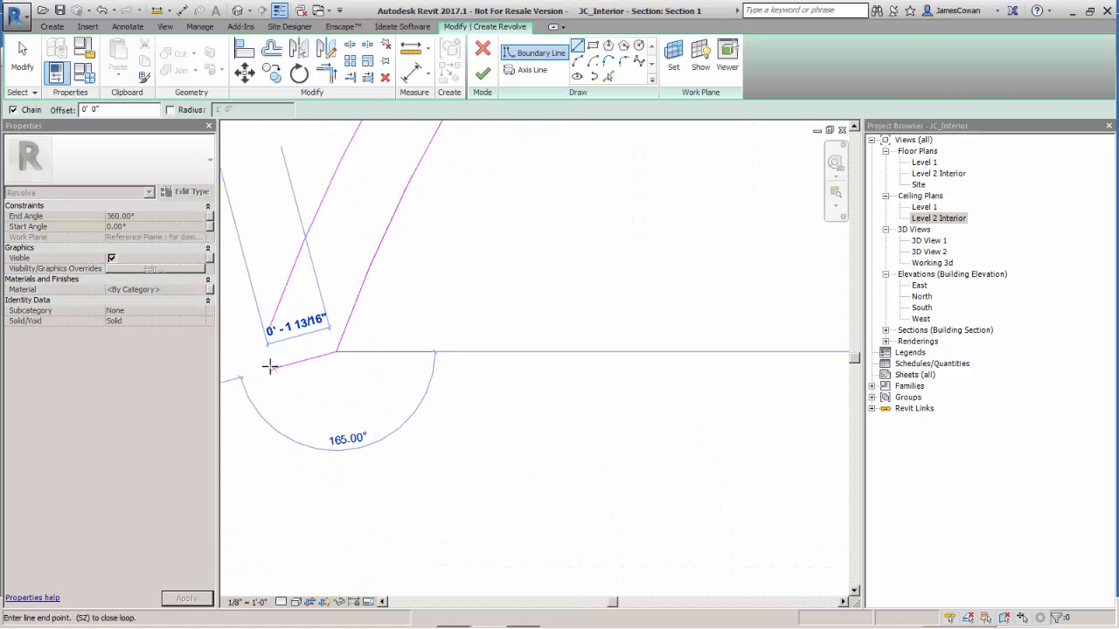
pyautogui.click(261, 352)
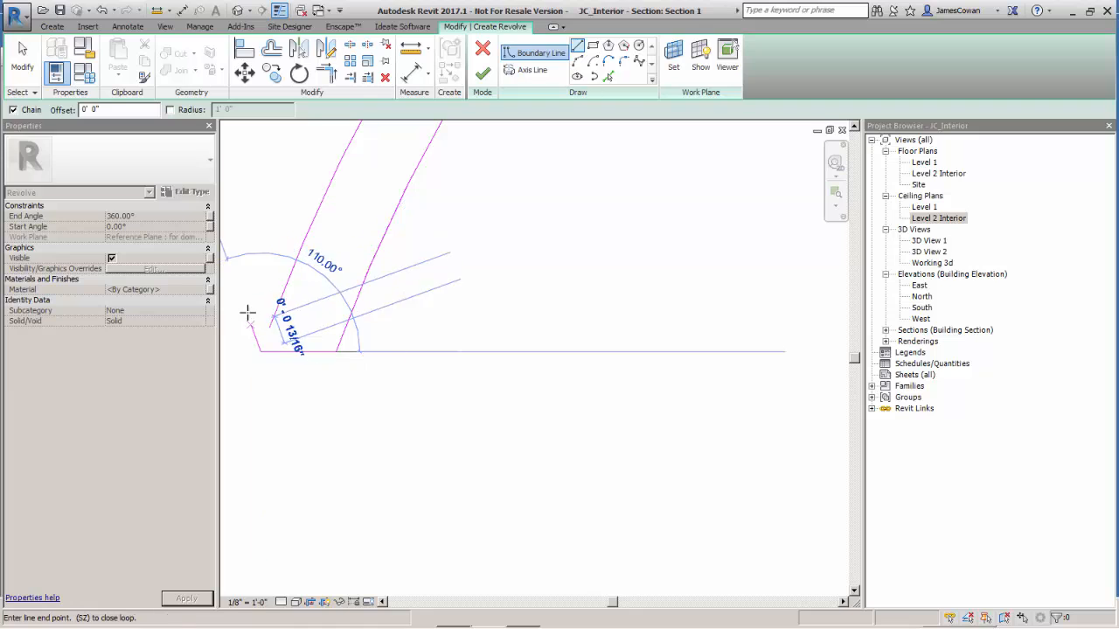
pyautogui.press('Escape')
pyautogui.press('Escape')
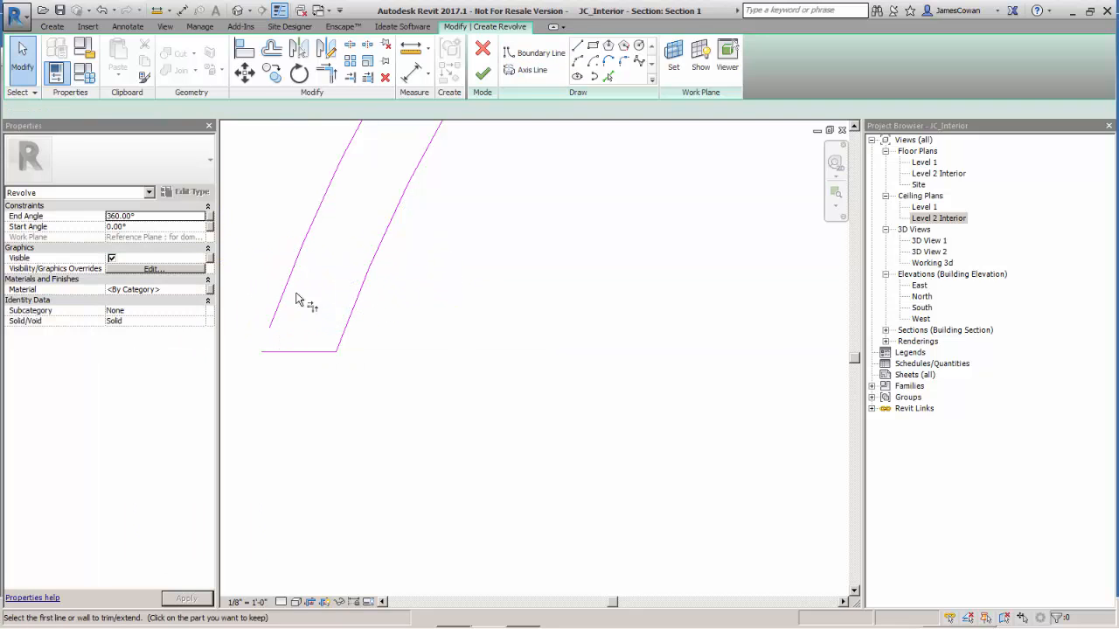
# Trim the outer arc and the short horizontal line to a corner, and finish the 360° revolve
pyautogui.press('t')
pyautogui.press('r')
pyautogui.scroll(-10, 350, 355)
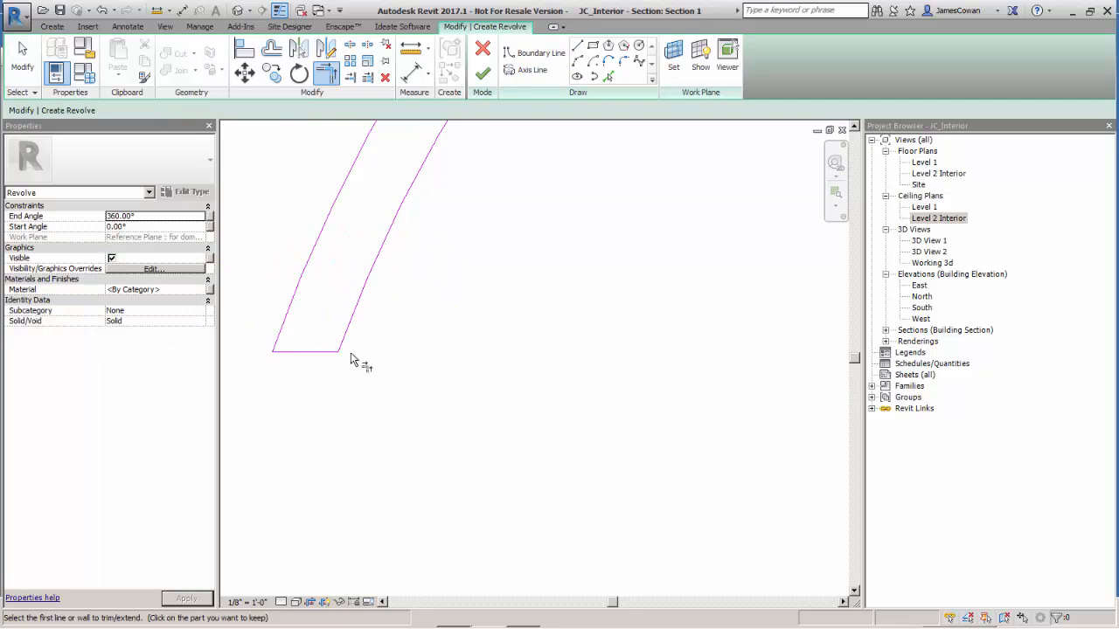
pyautogui.moveTo(465, 379)
pyautogui.mouseDown(button='middle')
pyautogui.moveTo(452, 391)
pyautogui.moveTo(432, 379)
pyautogui.moveTo(532, 340)
pyautogui.mouseUp(button='middle')
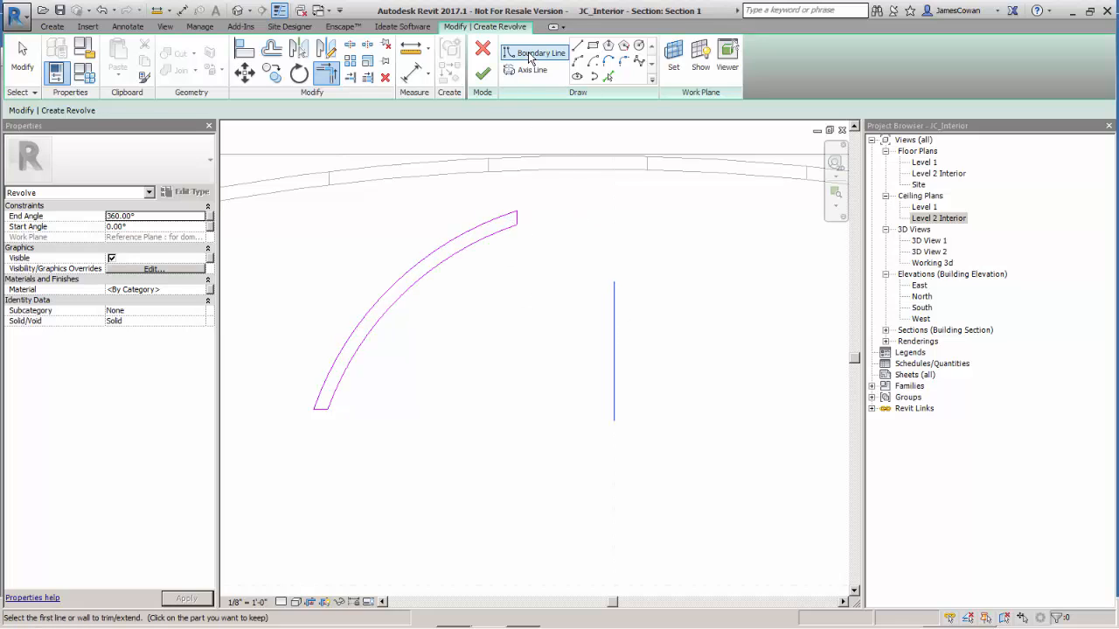
pyautogui.click(485, 77)
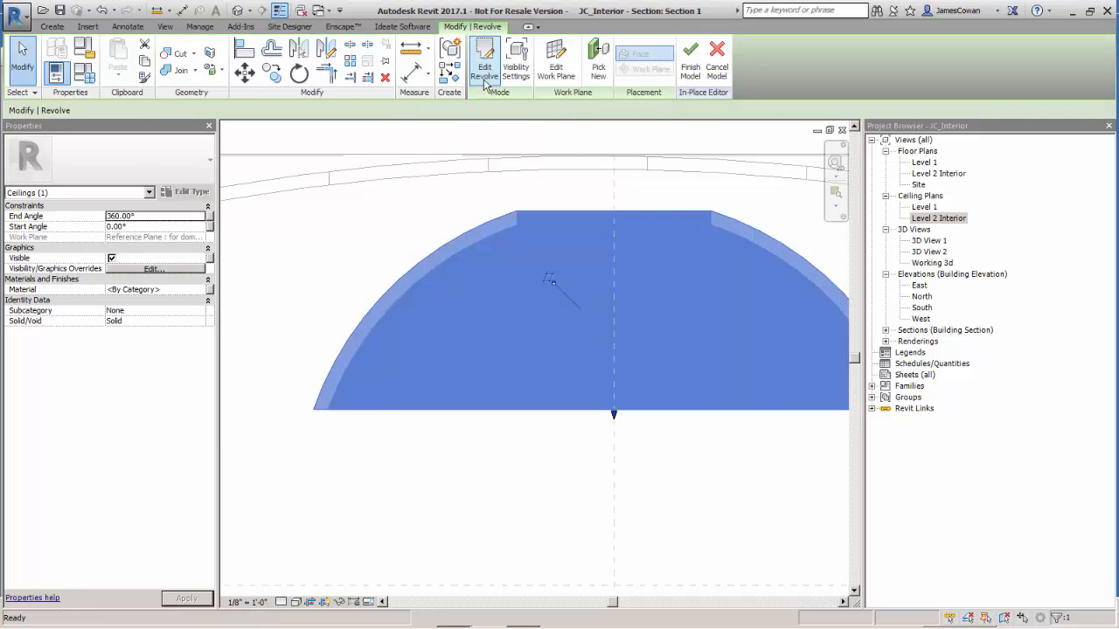
pyautogui.click(423, 223)
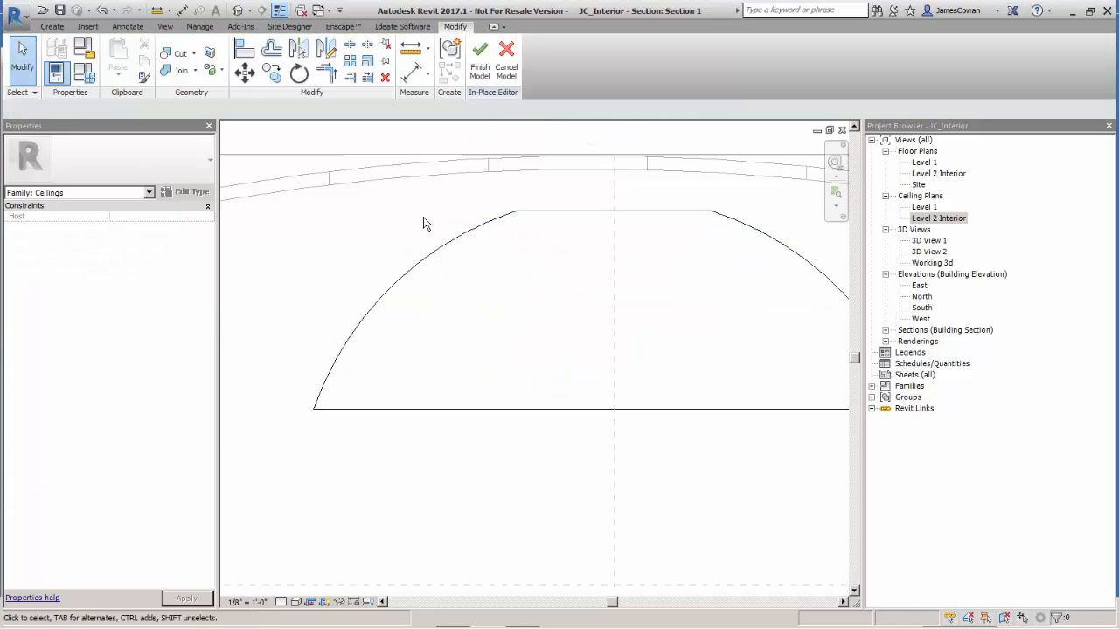
# Reopen the revolve sketch and nudge the horizontal end line up to about 7 3/8" below the inner arc's upper end
pyautogui.click(471, 236)
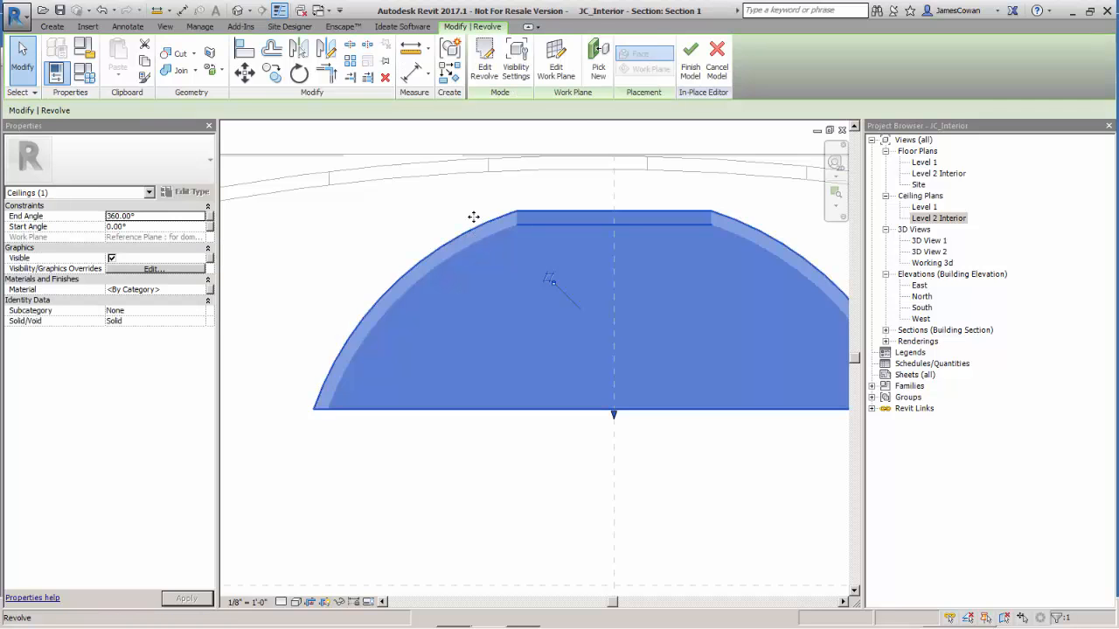
pyautogui.click(485, 61)
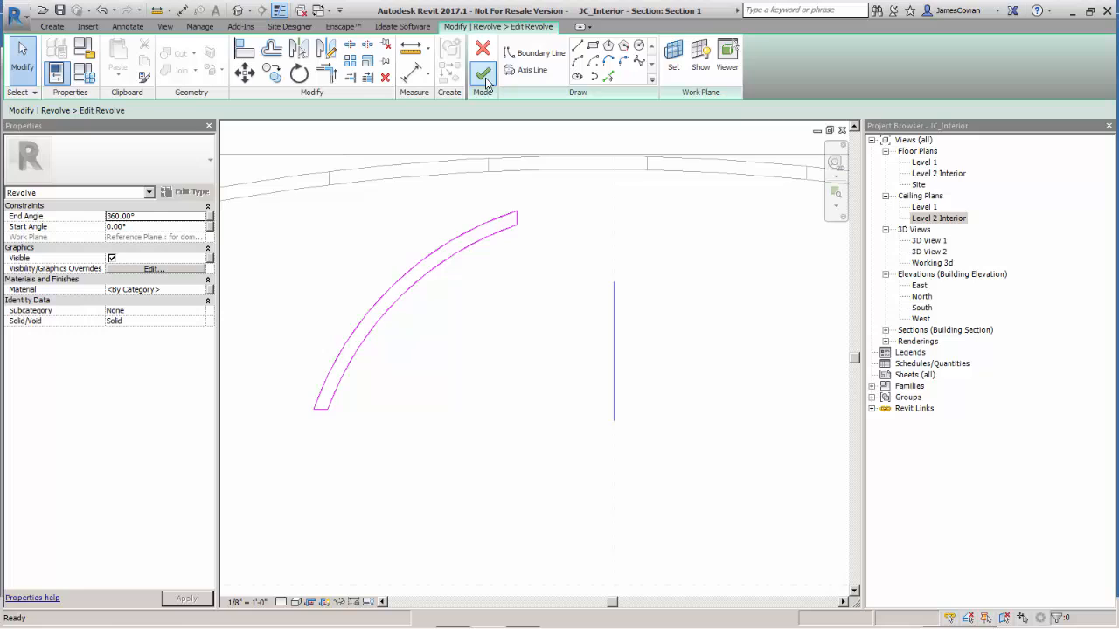
pyautogui.click(319, 408)
pyautogui.press('Up')
pyautogui.press('Up')
pyautogui.press('Up')
pyautogui.press('Up')
pyautogui.press('Up')
pyautogui.press('Up')
pyautogui.press('Up')
pyautogui.press('Up')
pyautogui.press('Up')
pyautogui.press('Up')
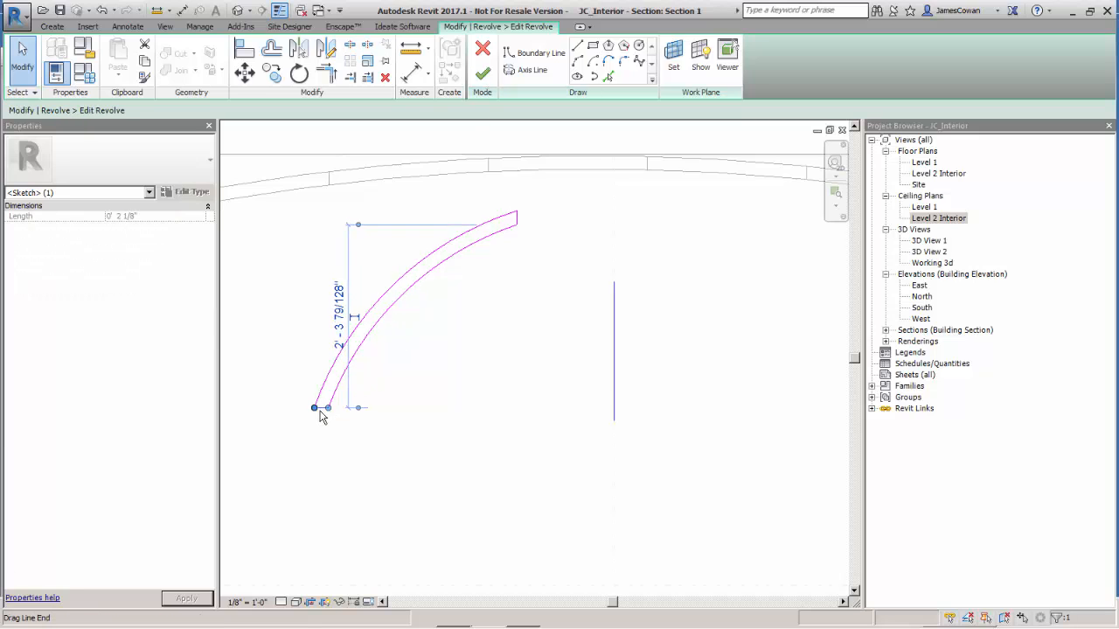
pyautogui.press('Up')
pyautogui.press('Up')
pyautogui.press('Up')
pyautogui.press('Up')
pyautogui.press('Up')
pyautogui.press('Up')
pyautogui.press('Up')
pyautogui.press('Up')
pyautogui.press('Up')
pyautogui.press('Up')
pyautogui.press('Up')
pyautogui.press('Up')
pyautogui.press('Up')
pyautogui.press('Up')
pyautogui.press('Up')
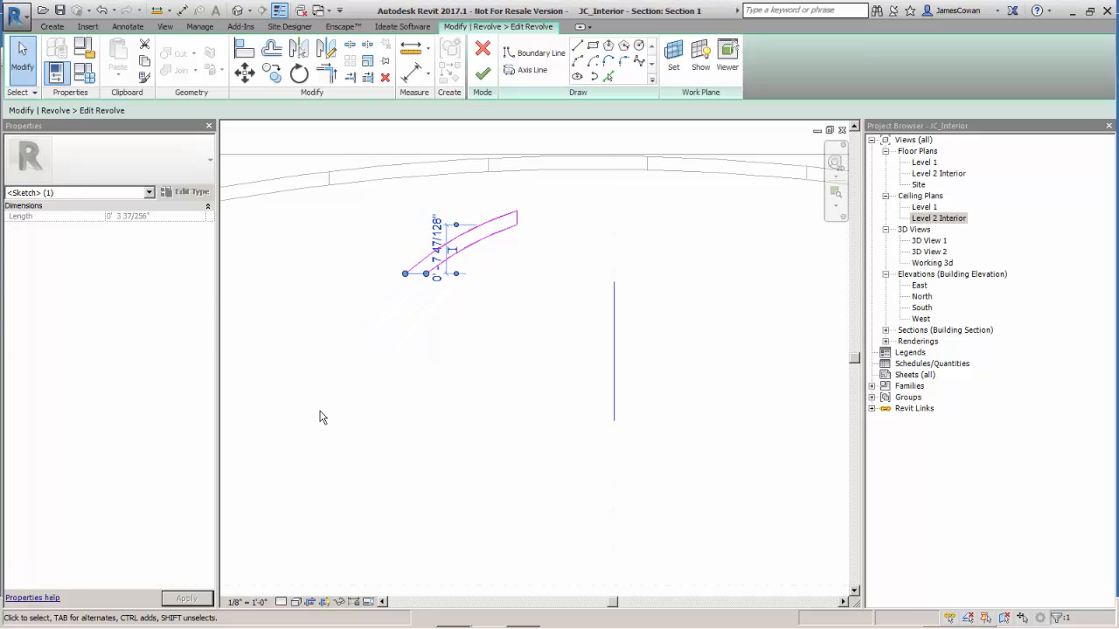
pyautogui.click(321, 418)
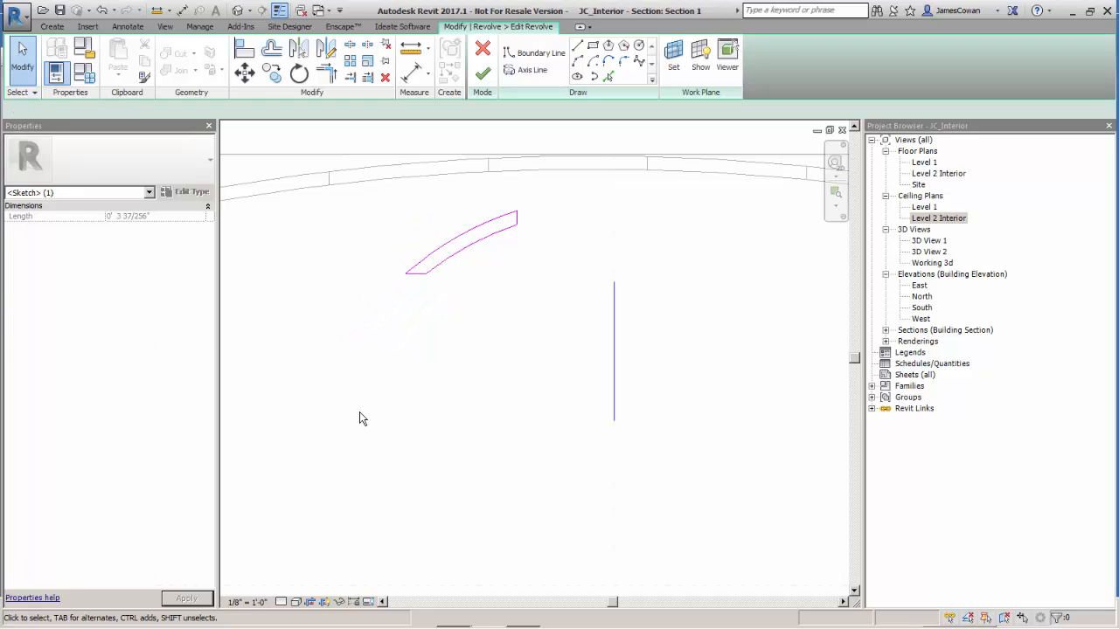
# Nudge the profile's vertical end line toward the axis until it is about 2.4" from it
pyautogui.click(516, 220)
pyautogui.press('Right')
pyautogui.press('Right')
pyautogui.press('Right')
pyautogui.press('Right')
pyautogui.press('Right')
pyautogui.press('Right')
pyautogui.press('Right')
pyautogui.press('Right')
pyautogui.press('Right')
pyautogui.press('Right')
pyautogui.press('Right')
pyautogui.press('Right')
pyautogui.press('Right')
pyautogui.press('Right')
pyautogui.press('Right')
pyautogui.press('Right')
pyautogui.press('Right')
pyautogui.press('Right')
pyautogui.press('Right')
pyautogui.press('Right')
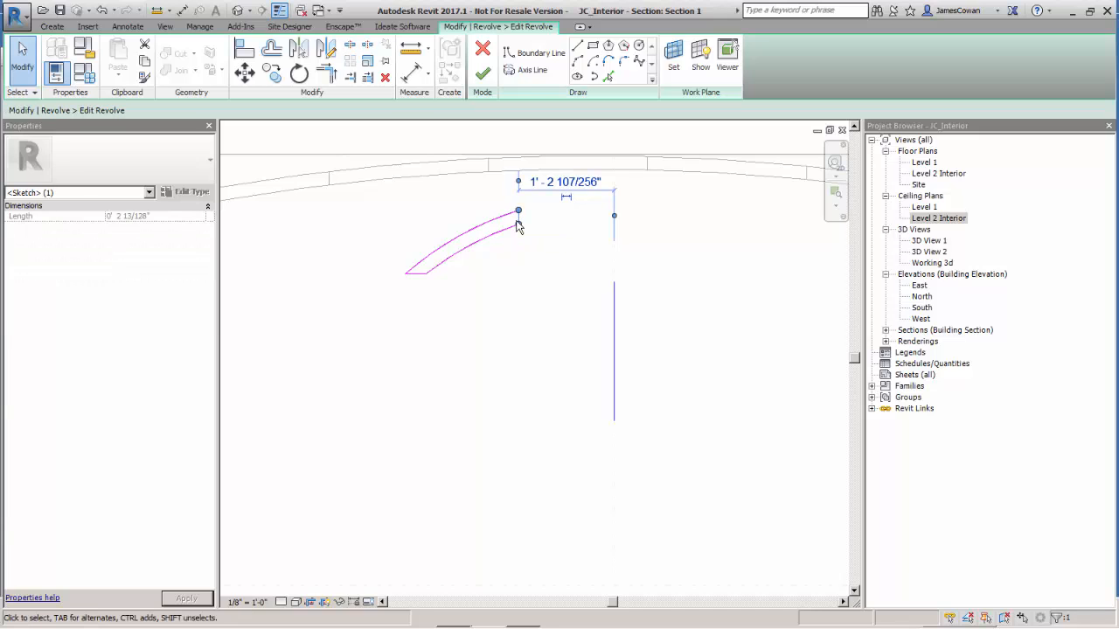
pyautogui.press('Right')
pyautogui.press('Right')
pyautogui.press('Right')
pyautogui.press('Right')
pyautogui.press('Right')
pyautogui.press('Right')
pyautogui.press('Right')
pyautogui.press('Right')
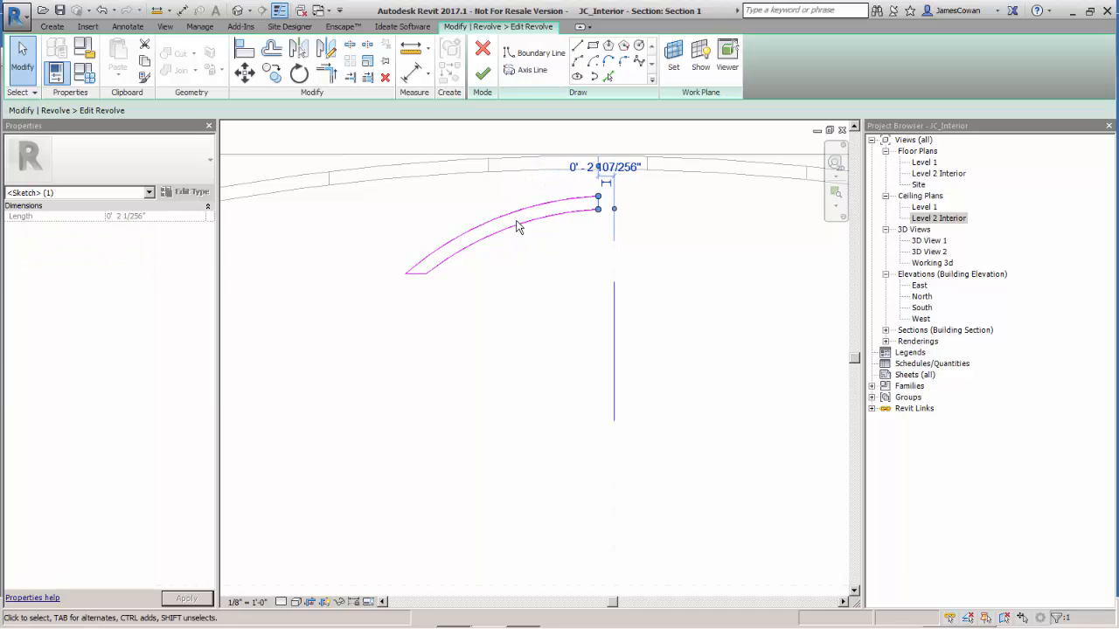
pyautogui.click(570, 253)
# Align the profile's vertical end line to the vertical reference plane and finish the revolve sketch
pyautogui.click(244, 50)
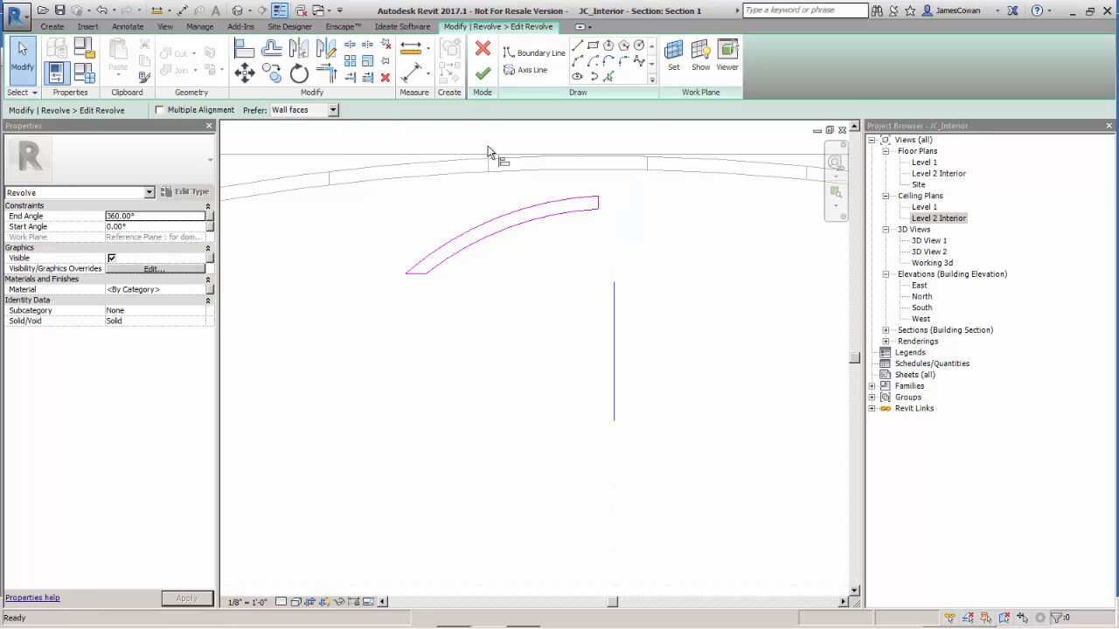
pyautogui.click(615, 235)
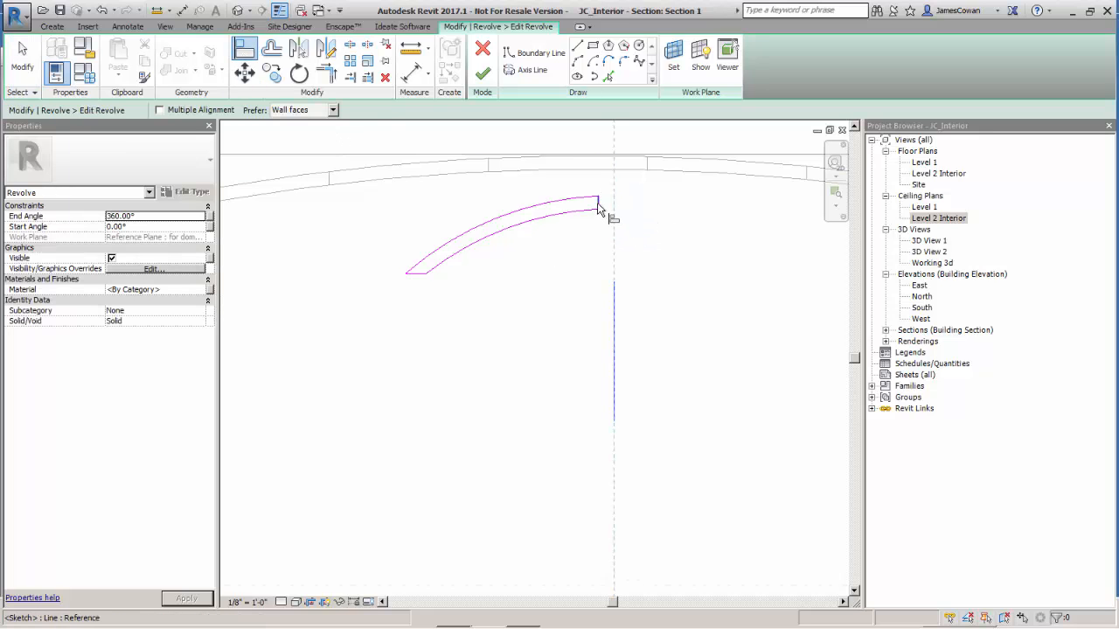
pyautogui.click(599, 210)
pyautogui.scroll(2, 565, 284)
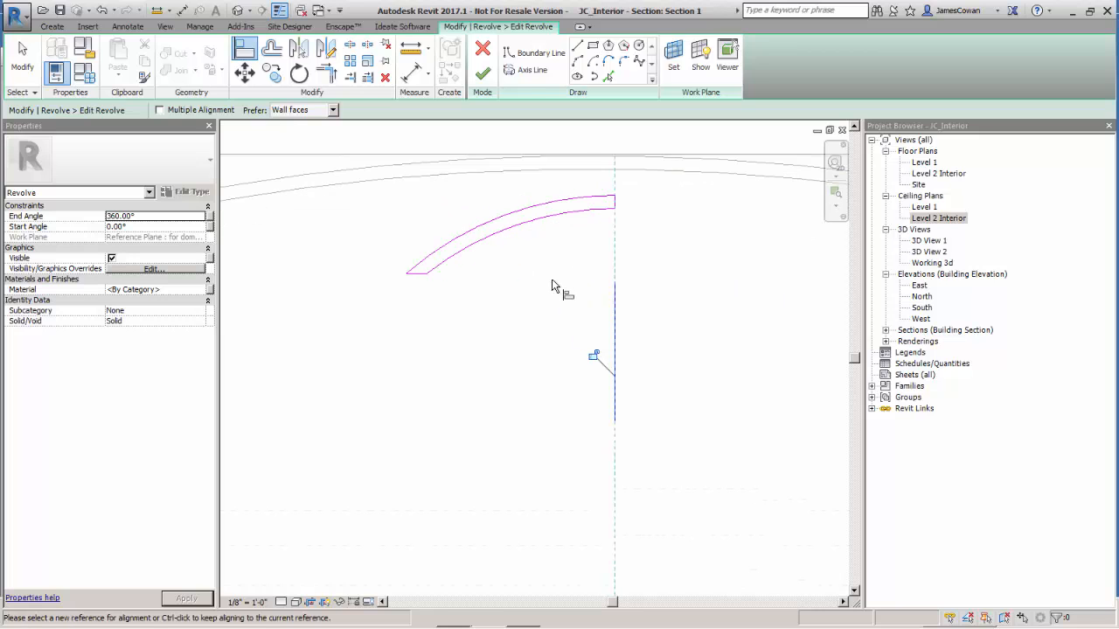
pyautogui.moveTo(534, 307); pyautogui.dragTo(500, 338, button='middle')
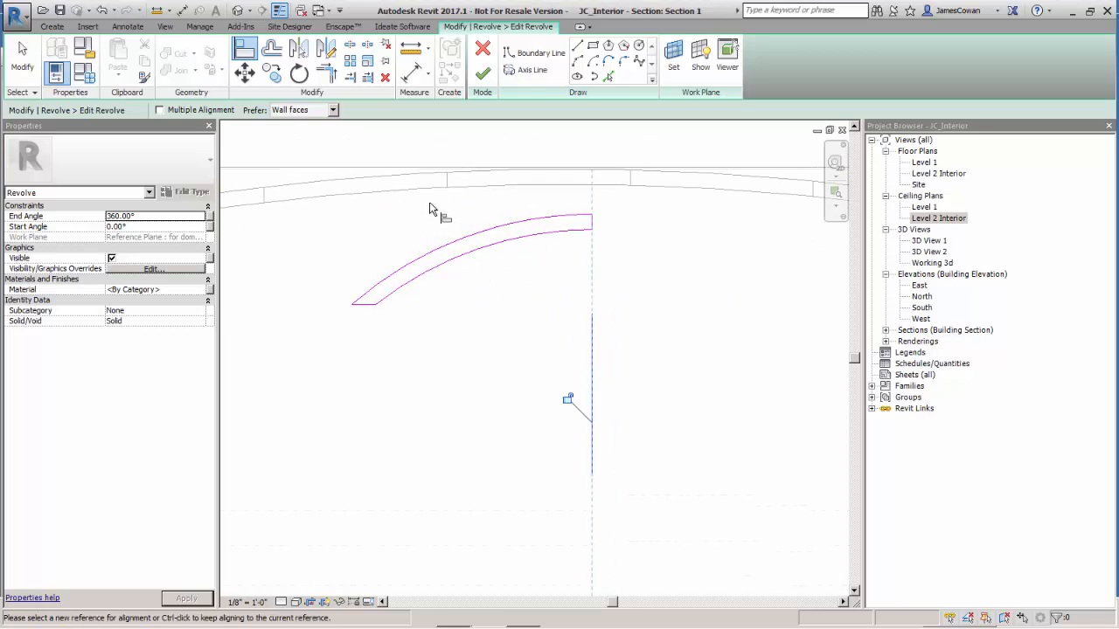
pyautogui.click(483, 73)
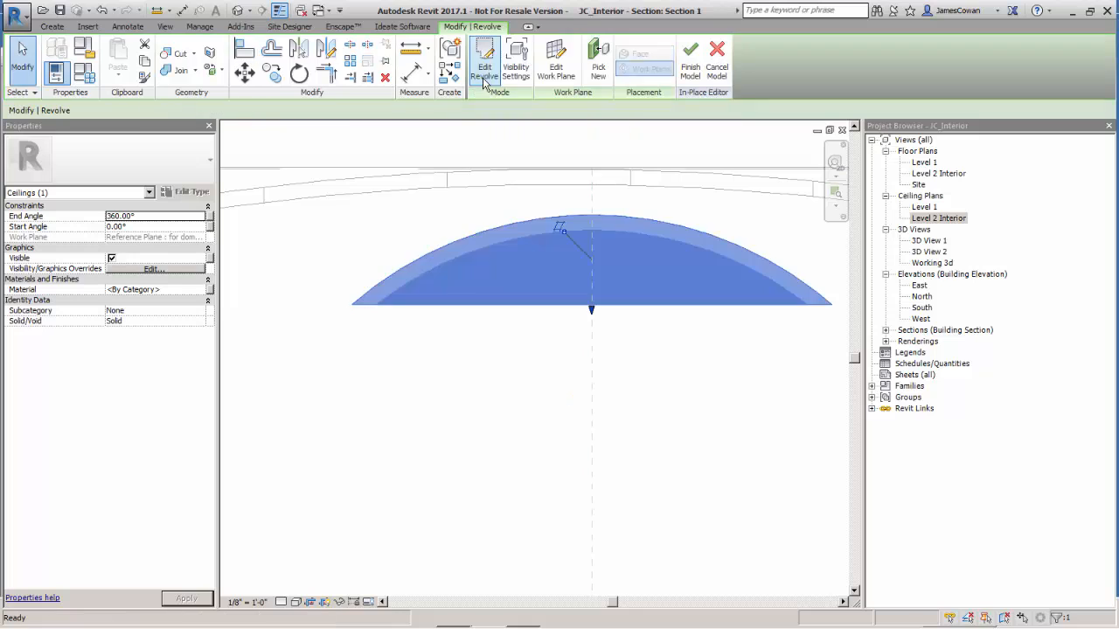
pyautogui.press('Escape')
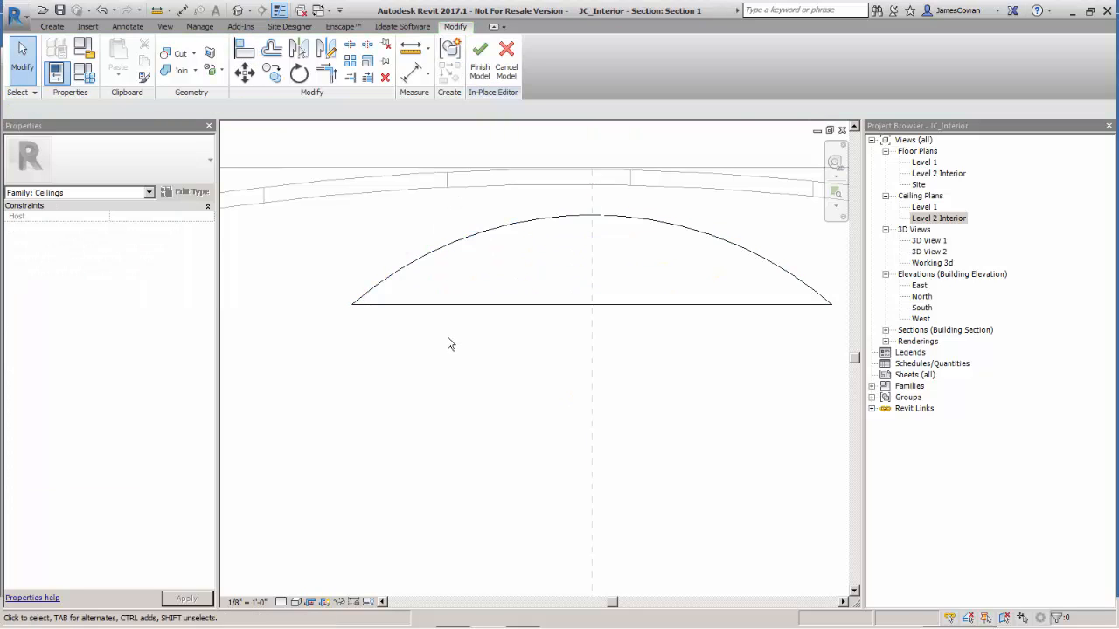
# View the available materials for the dome revolve without assigning one
pyautogui.scroll(-2, 447, 344)
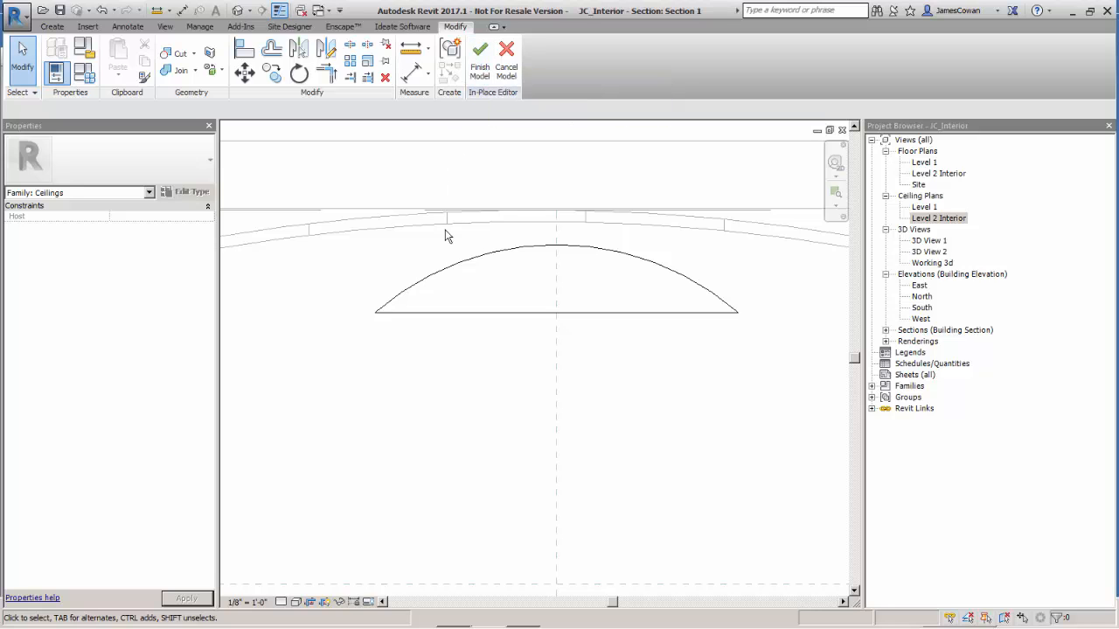
pyautogui.click(432, 278)
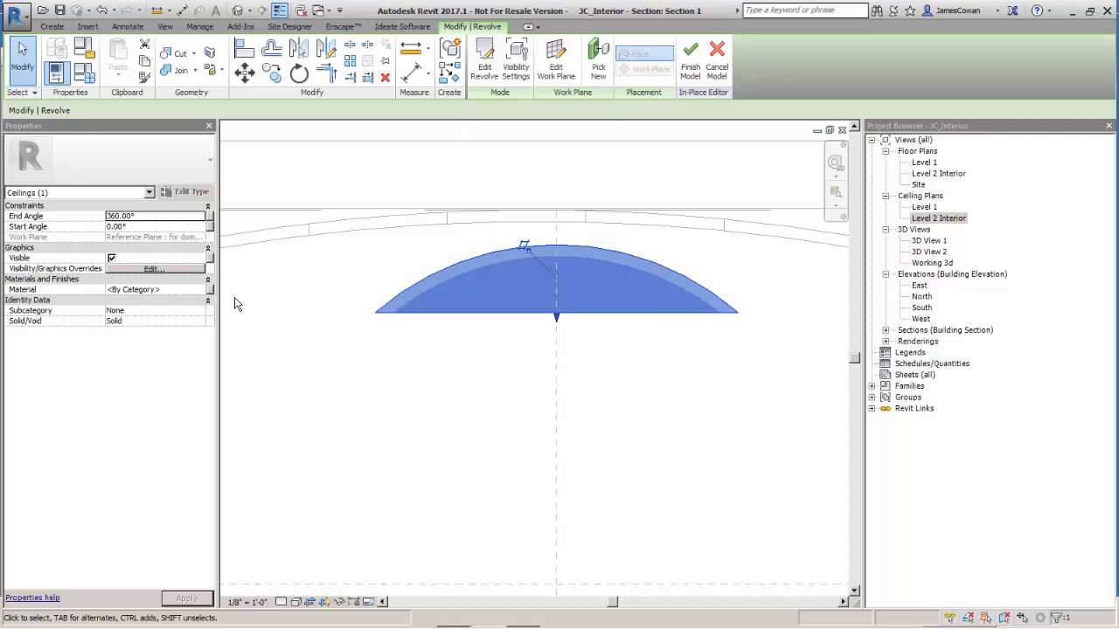
pyautogui.click(199, 292)
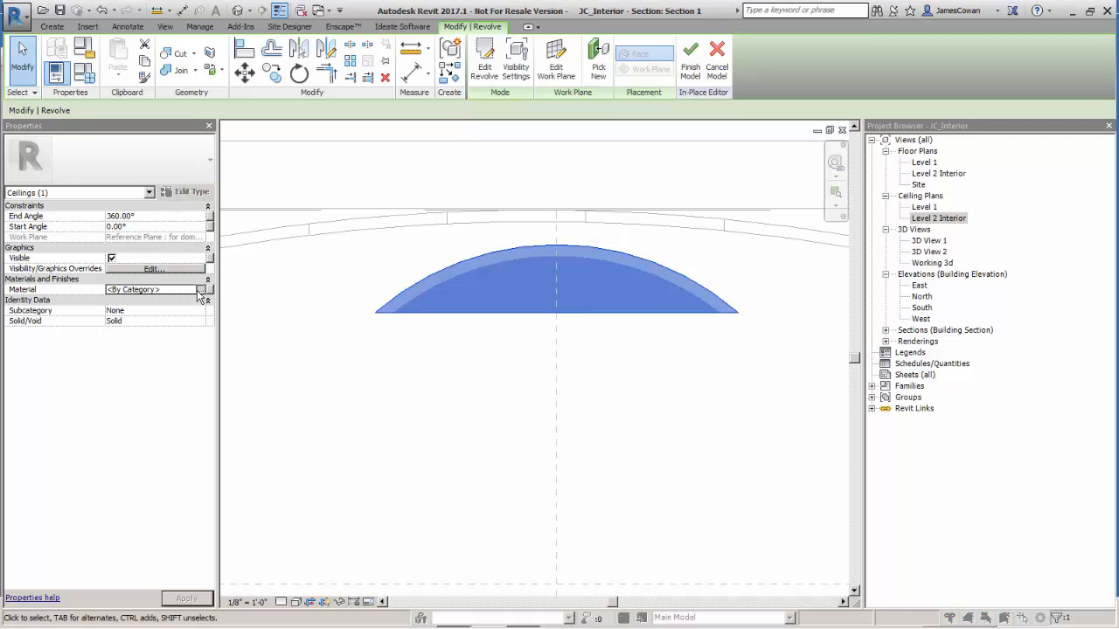
pyautogui.click(200, 291)
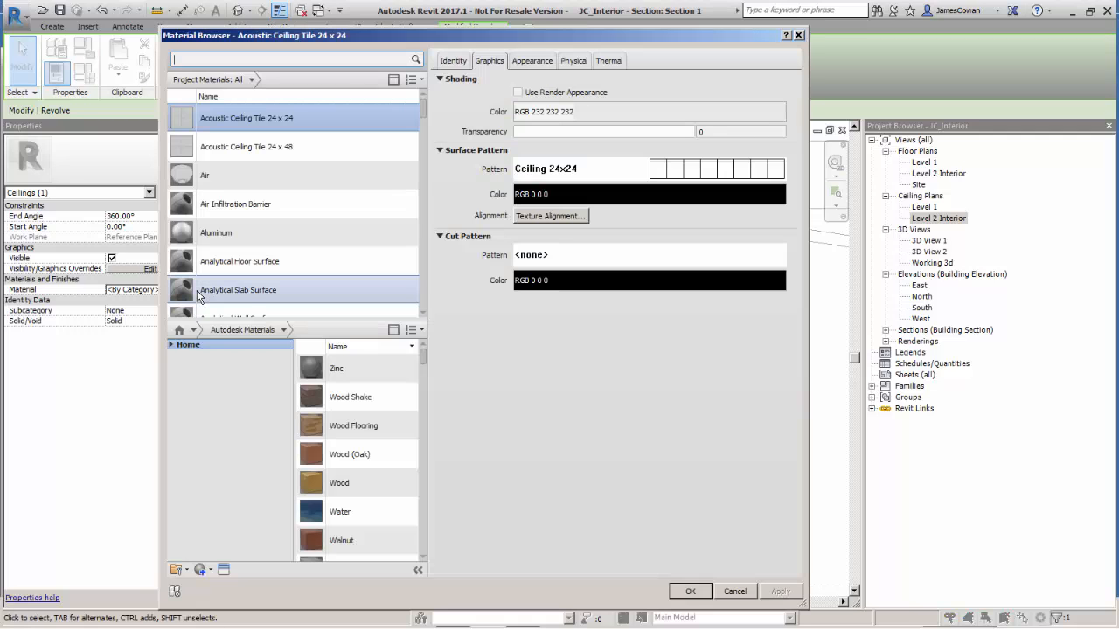
pyautogui.click(797, 35)
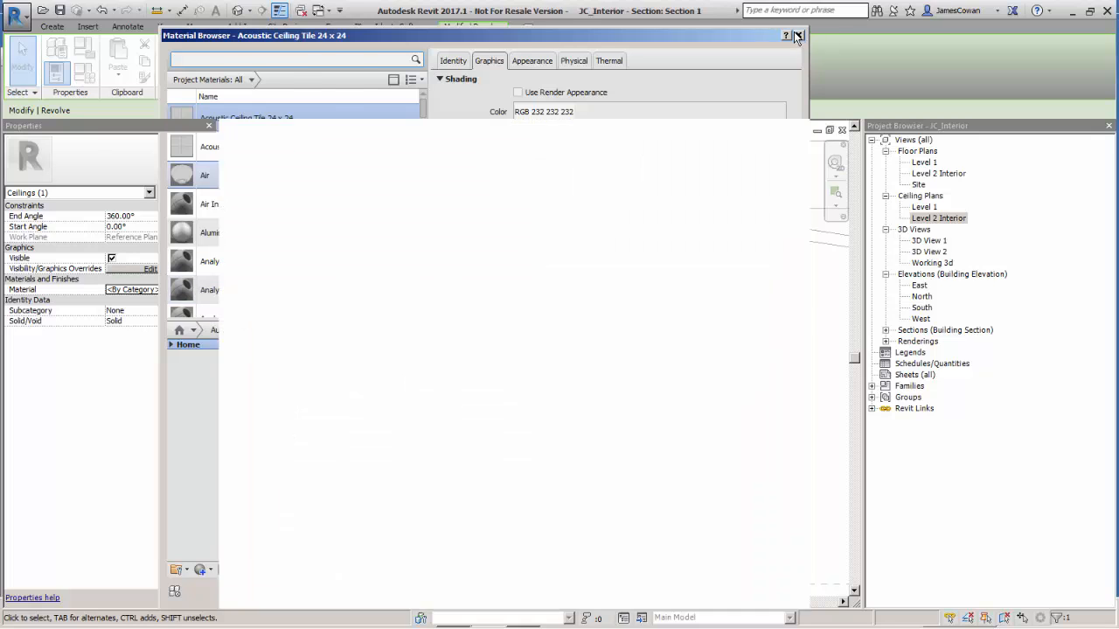
# Deselect the dome revolve and finish the in-place model
pyautogui.click(470, 187)
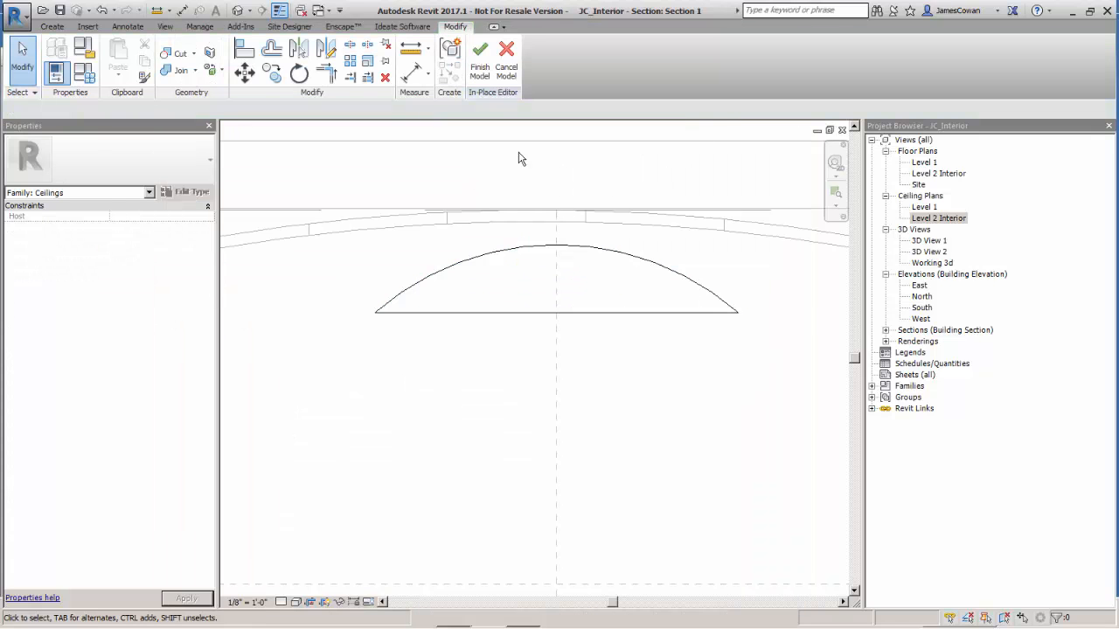
pyautogui.click(480, 60)
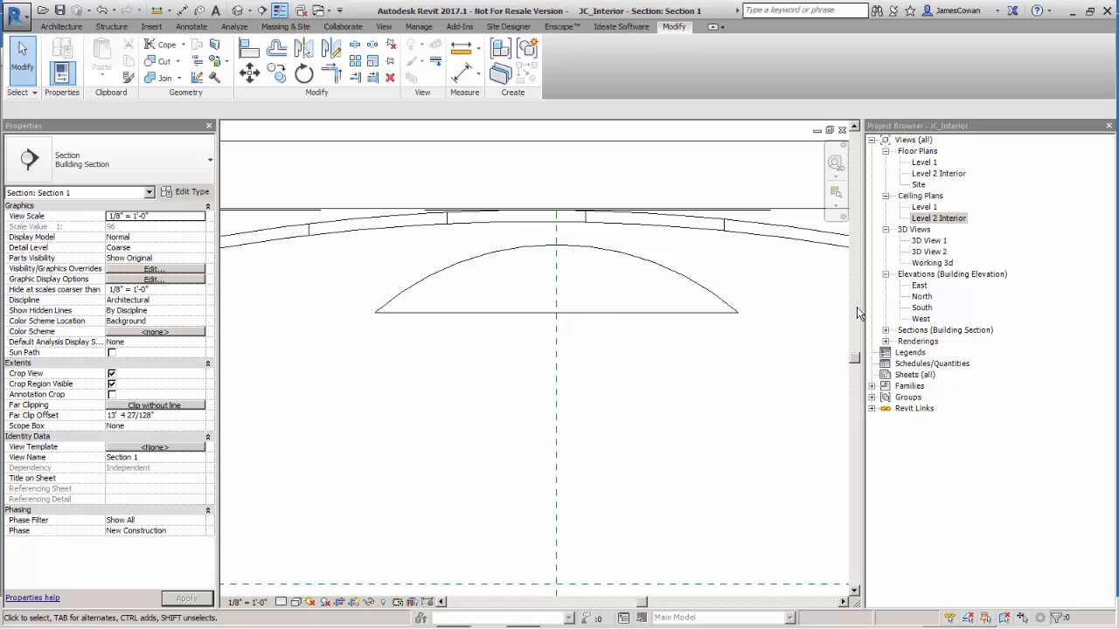
# Check the dome in 3D View 2 and return to the Level 2 Interior ceiling plan
pyautogui.doubleClick(930, 252)
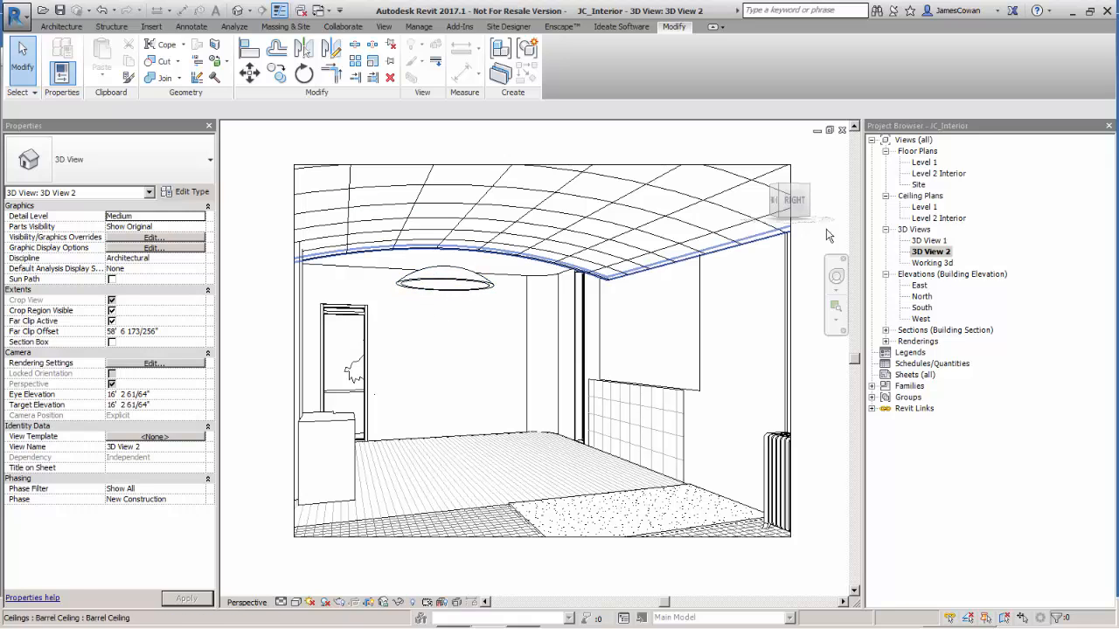
pyautogui.doubleClick(936, 218)
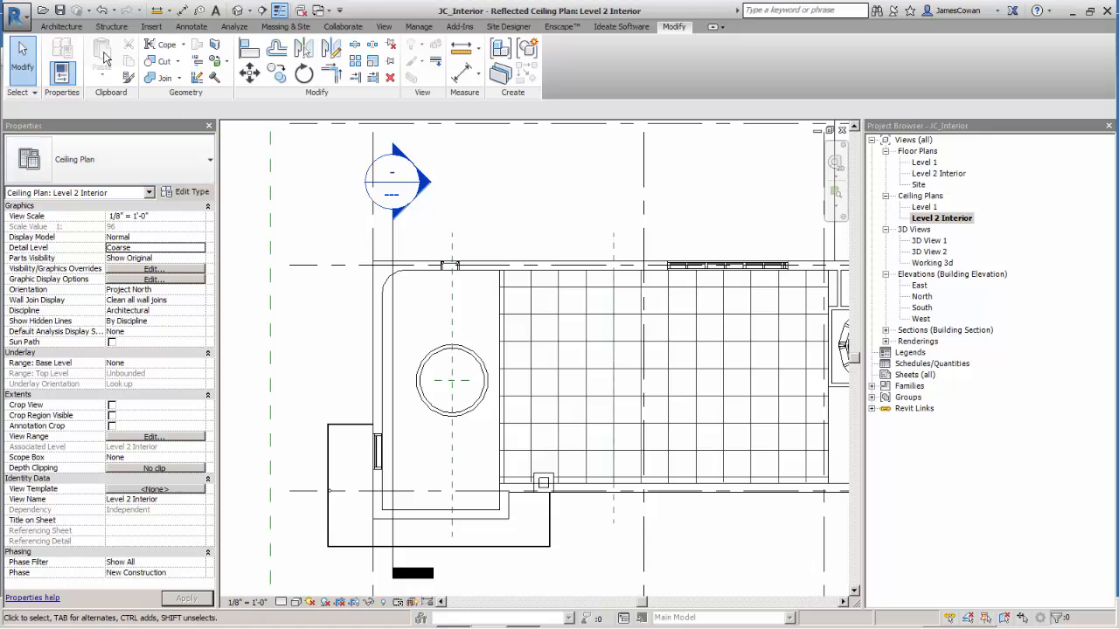
# Load the Downlight - Spot family from the Internal architectural lighting folder of the US Imperial library
pyautogui.click(61, 26)
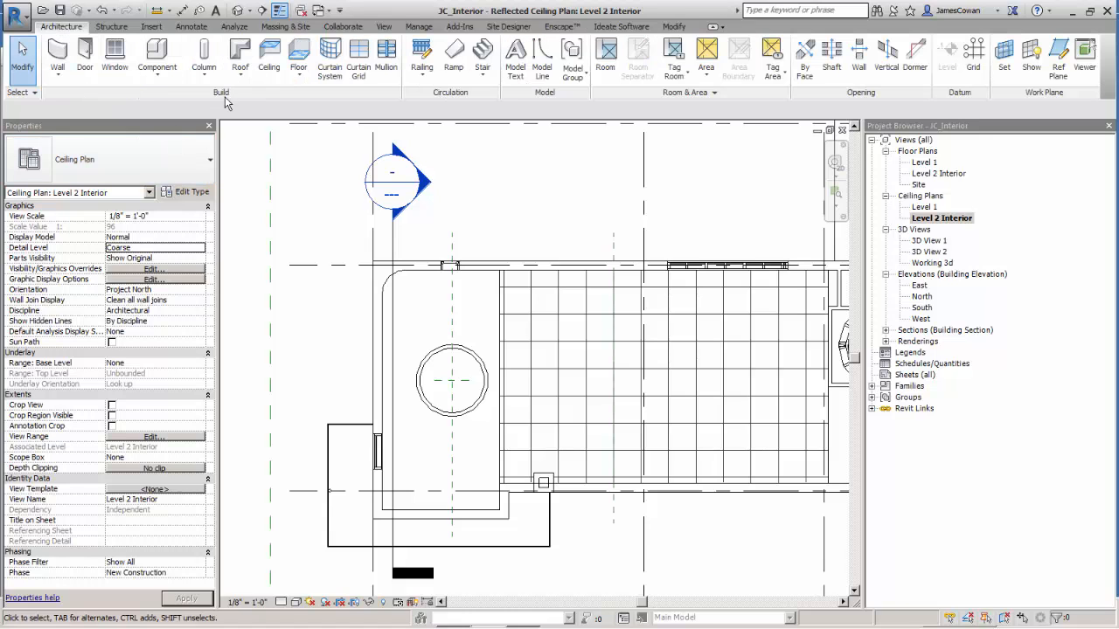
pyautogui.click(160, 77)
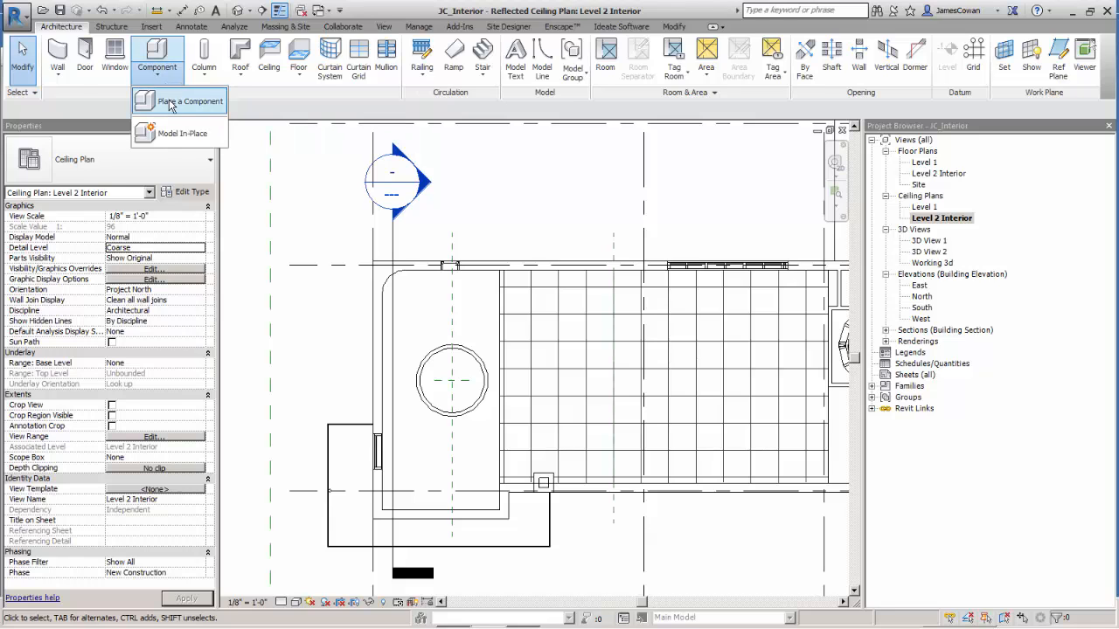
pyautogui.click(171, 103)
pyautogui.click(558, 61)
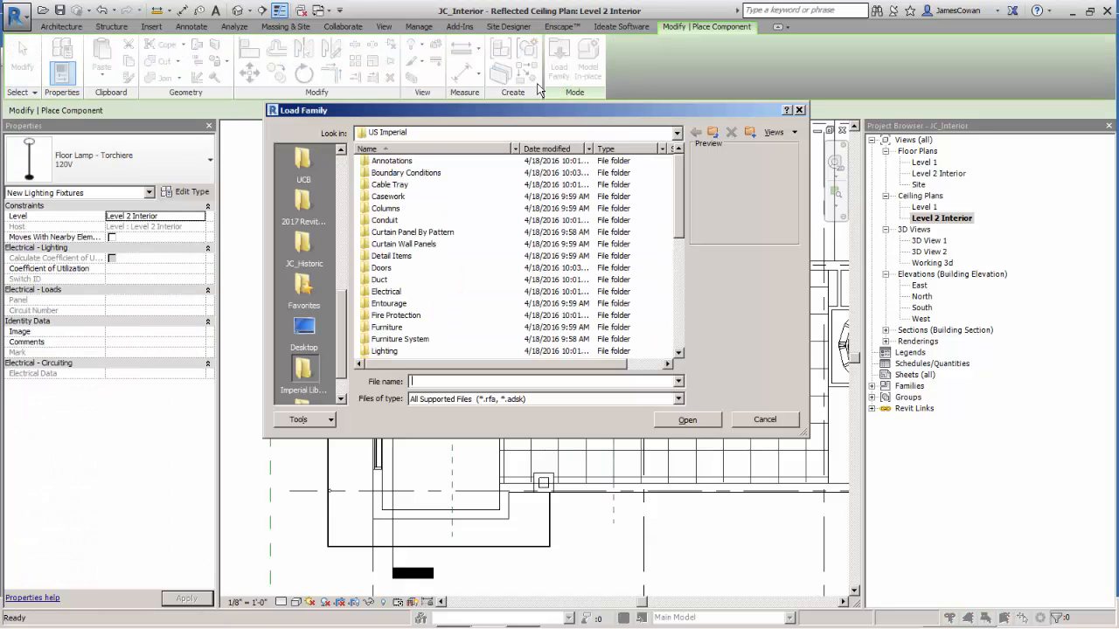
pyautogui.click(411, 234)
pyautogui.press('l')
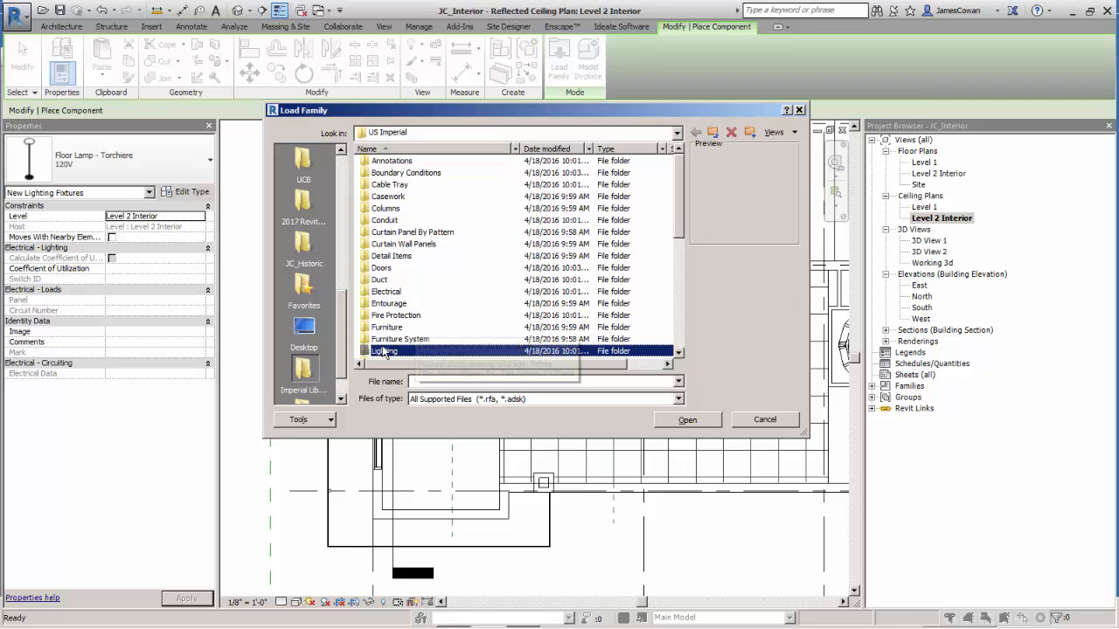
pyautogui.doubleClick(382, 348)
pyautogui.doubleClick(382, 161)
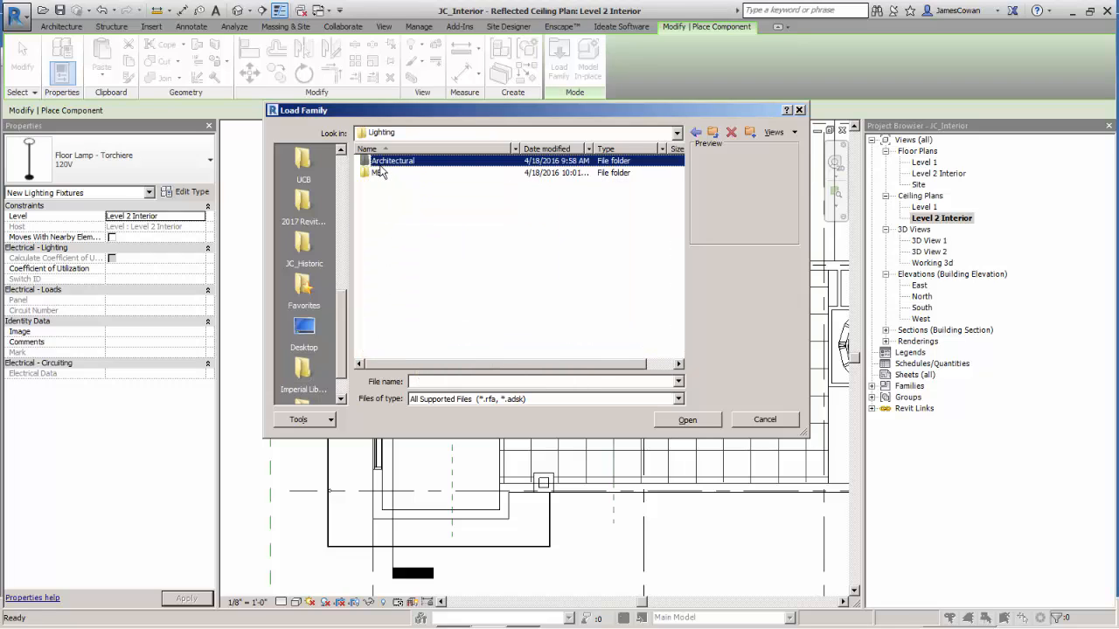
pyautogui.doubleClick(376, 173)
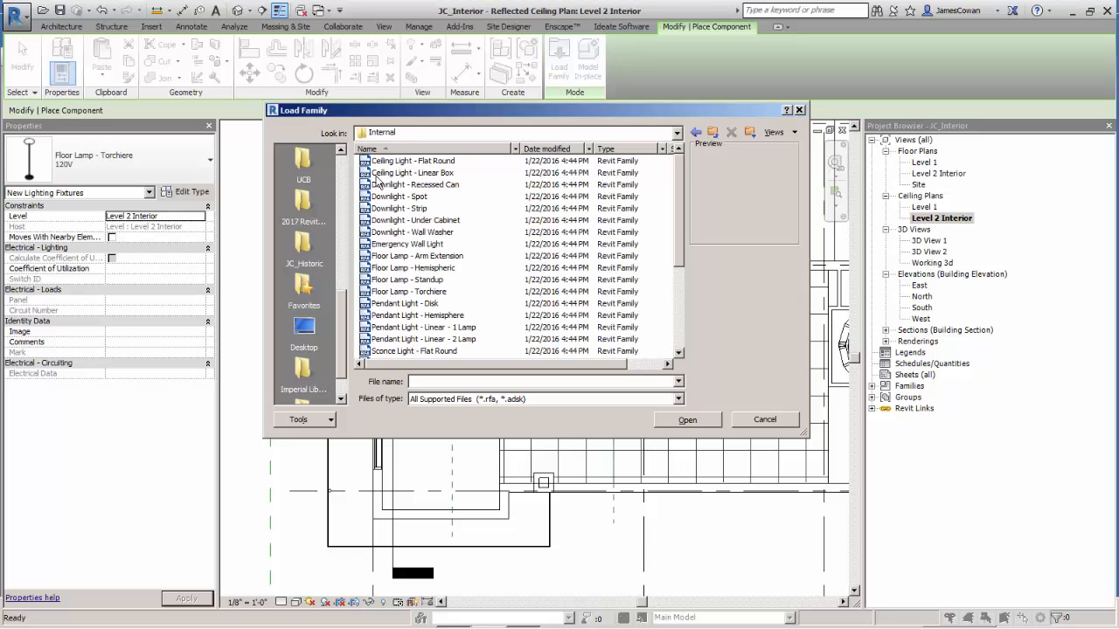
pyautogui.moveTo(682, 258); pyautogui.dragTo(681, 282)
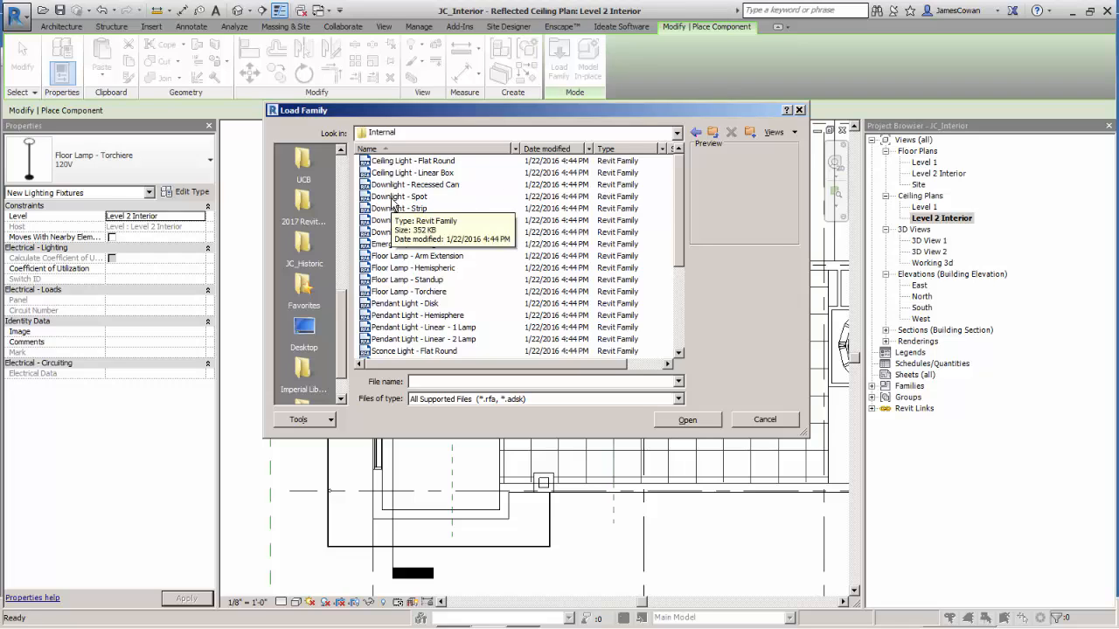
pyautogui.click(395, 200)
pyautogui.click(689, 420)
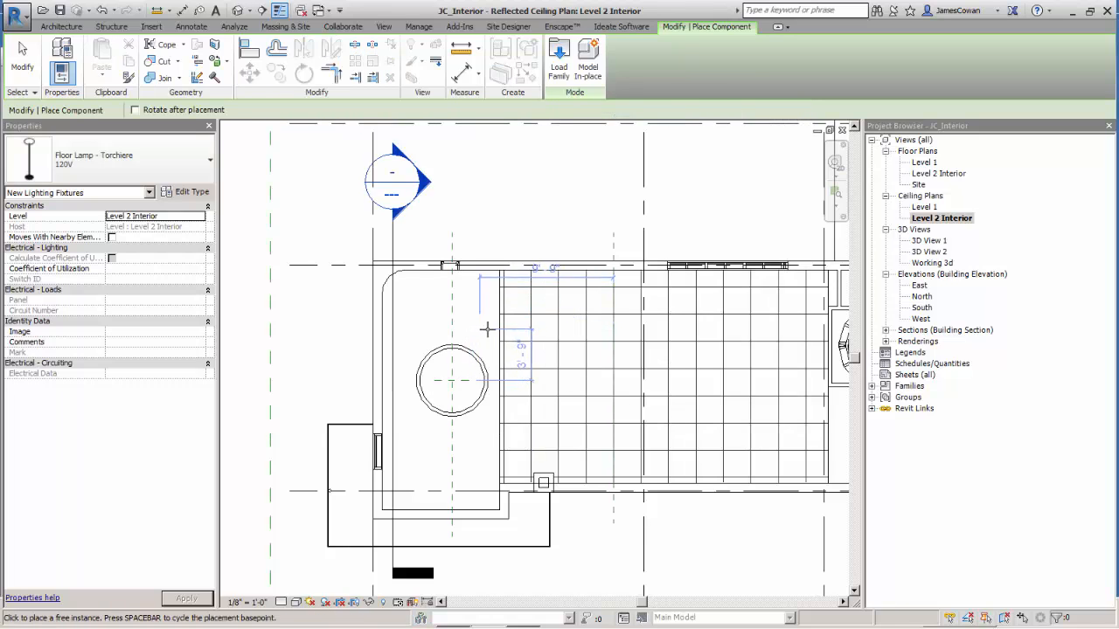
# Place two Floor Lamp - Torchiere 120V fixtures within the dome circle, on either side of its centre, and end placement
pyautogui.click(460, 370)
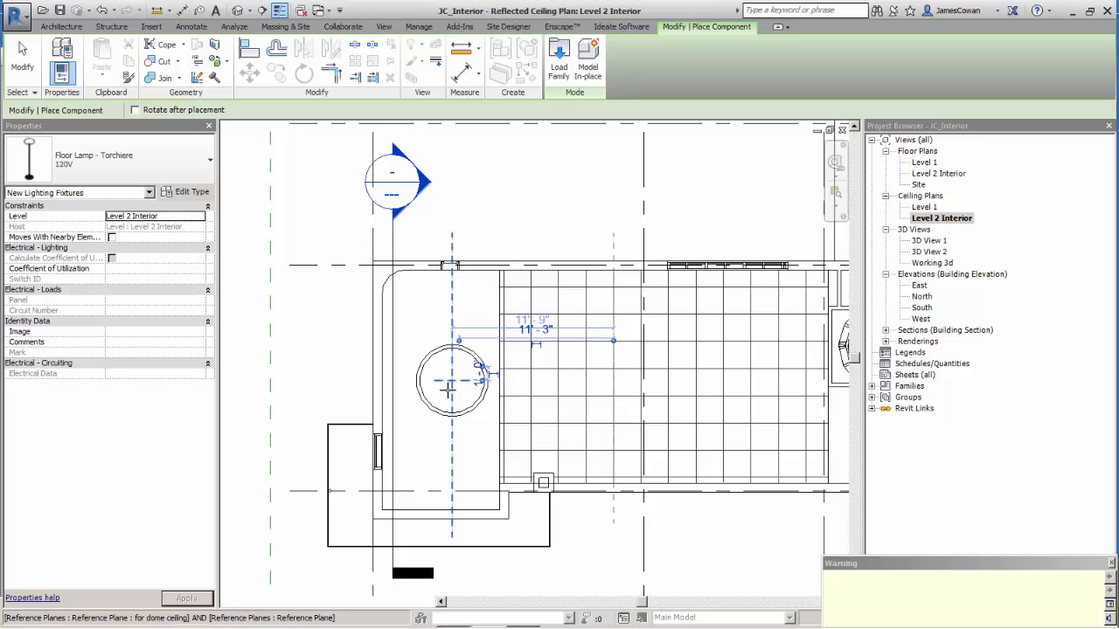
pyautogui.click(443, 398)
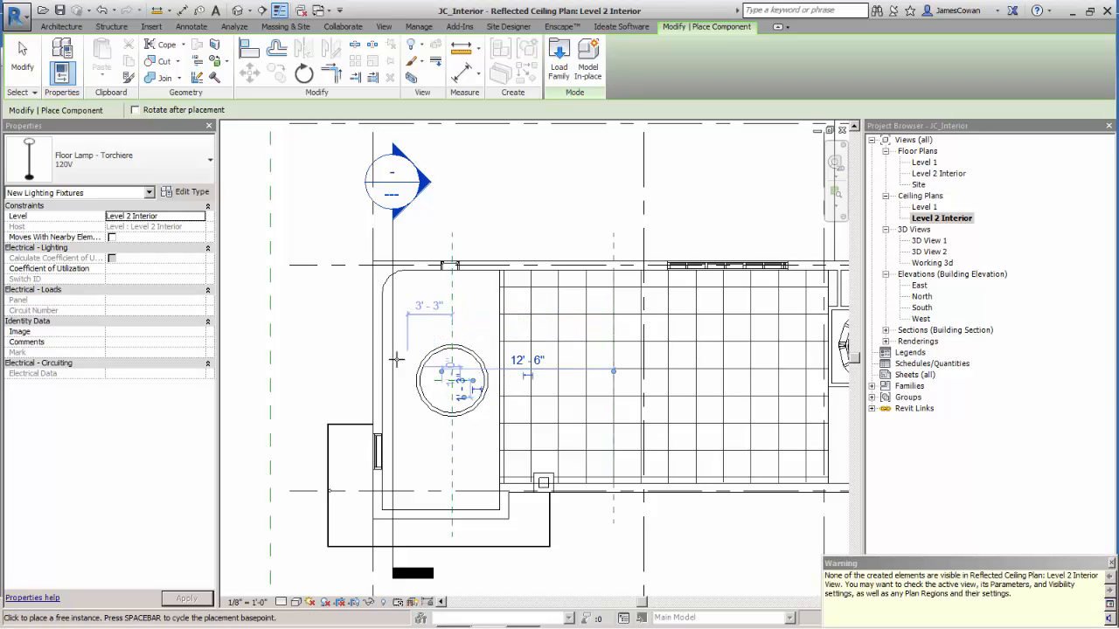
pyautogui.press('Escape')
pyautogui.press('Escape')
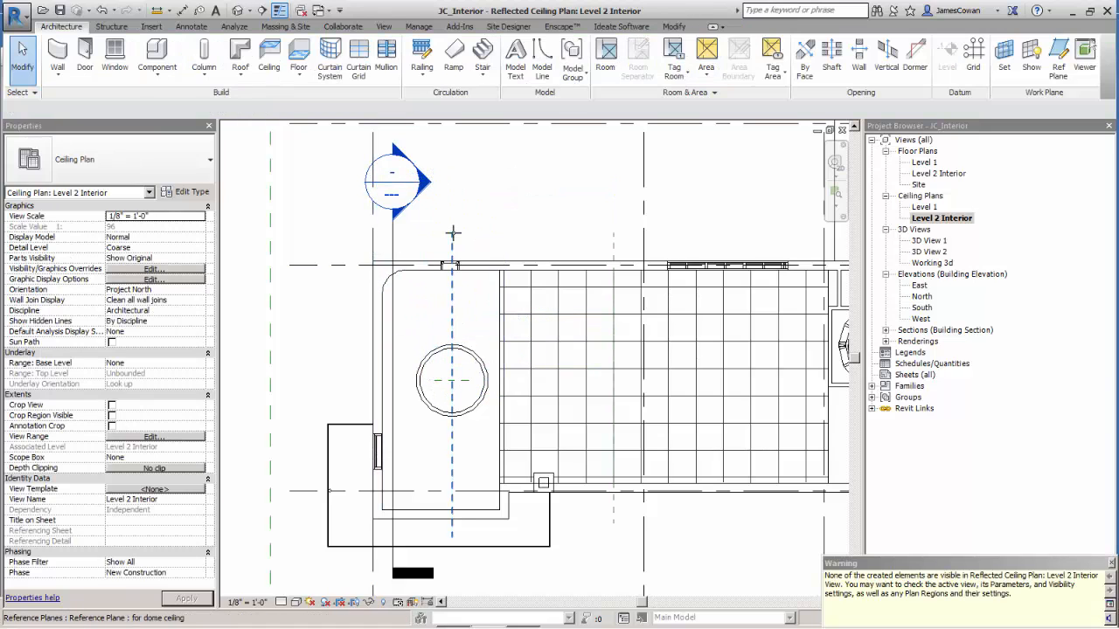
# Open Section 1 and examine the floor lamps beneath the dome
pyautogui.doubleClick(428, 190)
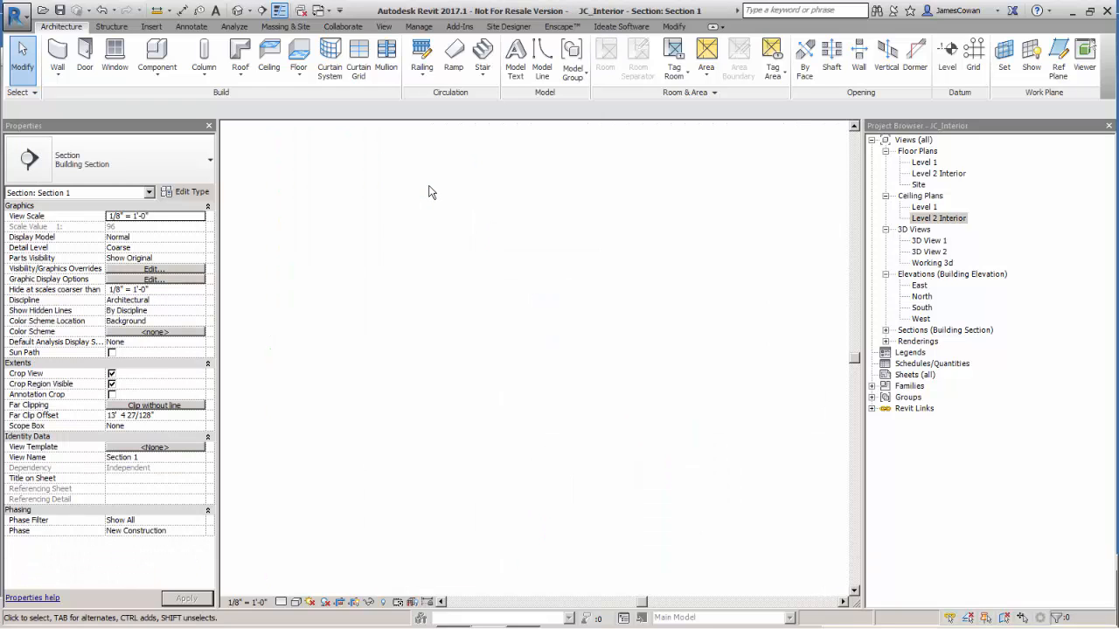
pyautogui.scroll(-2, 476, 274)
pyautogui.scroll(-2, 685, 312)
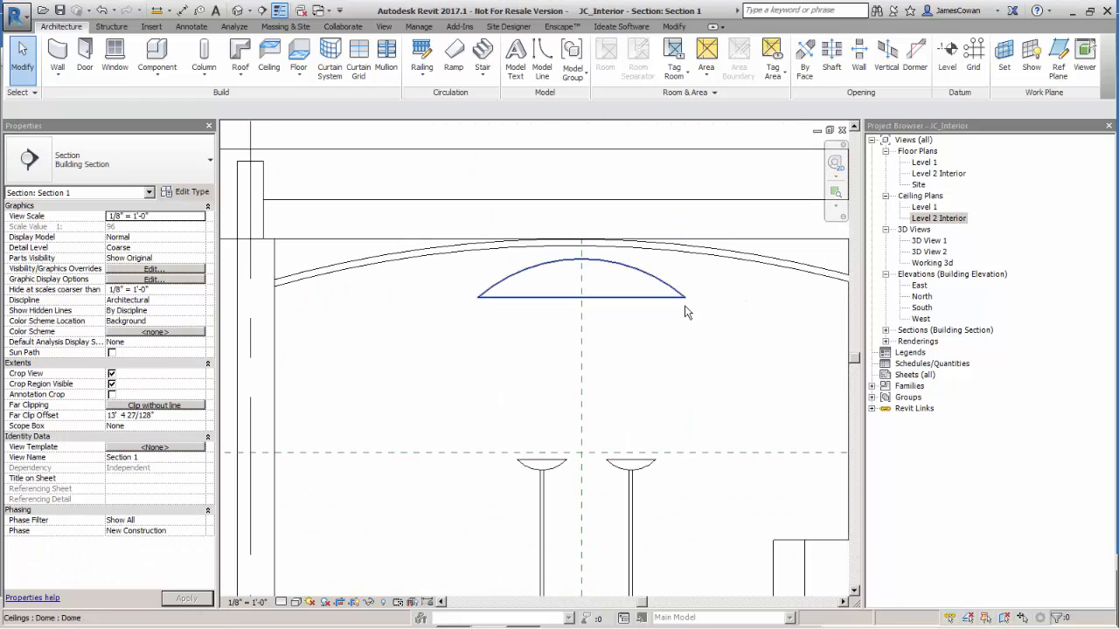
pyautogui.scroll(1, 656, 320)
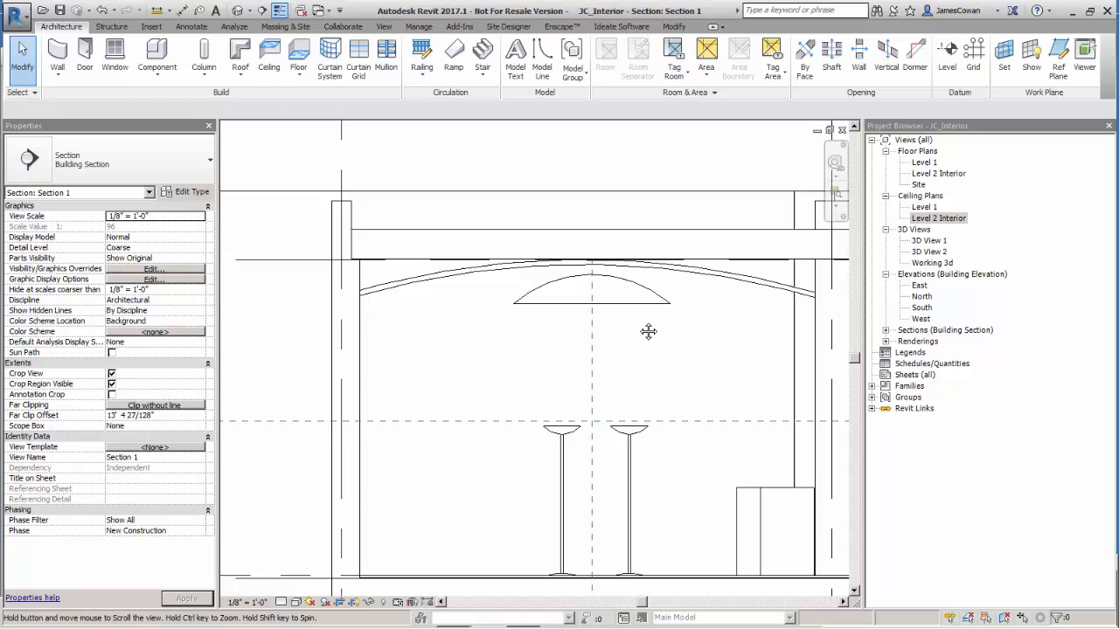
# Shift the Section 1 line in the Level 2 Interior ceiling plan toward the dome's centre until it cuts through the dome
pyautogui.doubleClick(927, 219)
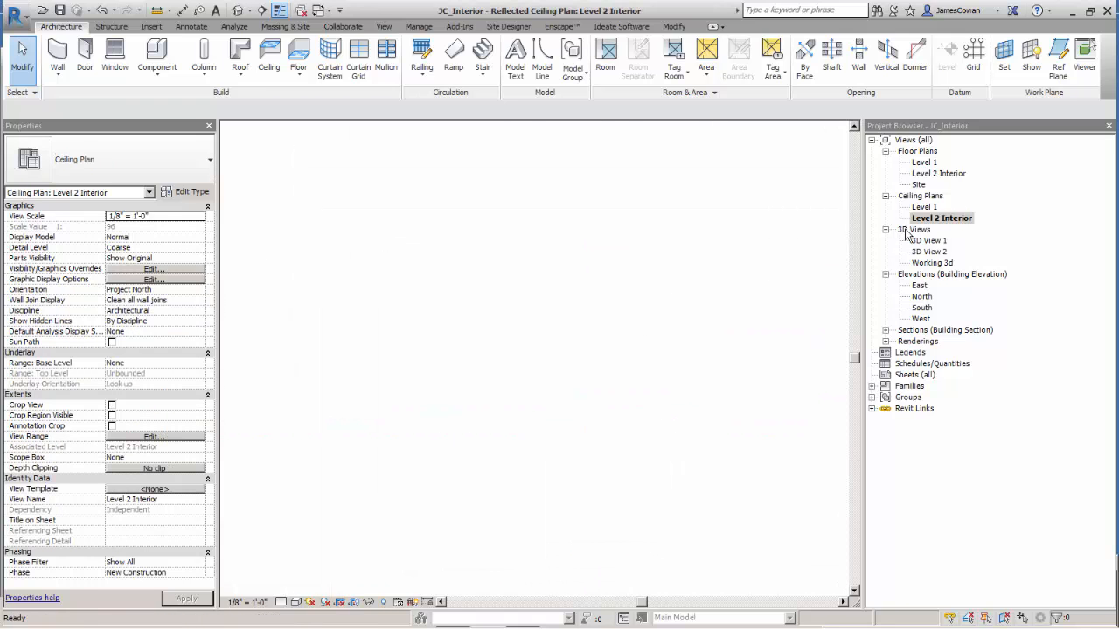
pyautogui.click(393, 310)
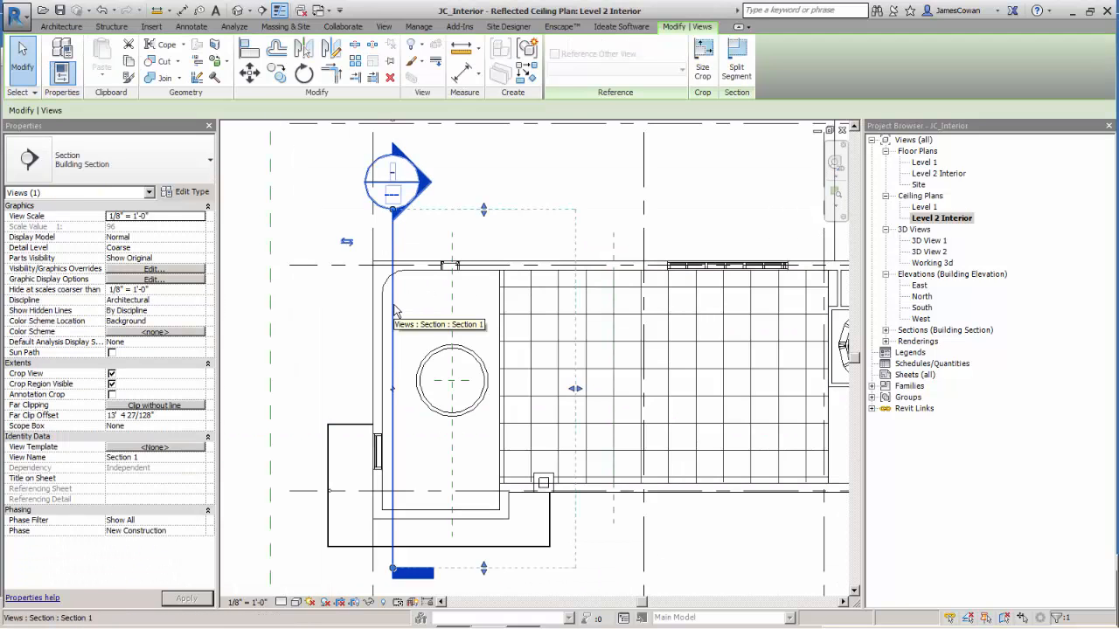
pyautogui.press('Right')
pyautogui.press('Right')
pyautogui.press('Right')
pyautogui.press('Right')
pyautogui.press('Right')
pyautogui.press('Right')
pyautogui.press('Right')
pyautogui.press('Right')
pyautogui.press('Right')
pyautogui.press('Right')
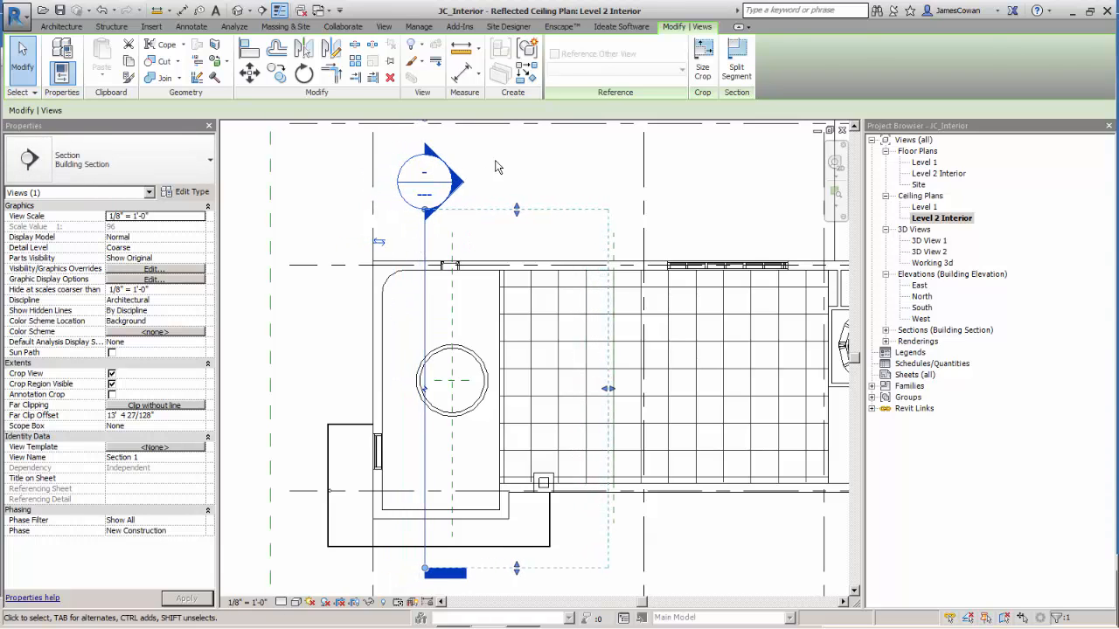
pyautogui.press('Escape')
# Examine the cut dome in Section 1 and check the Lighting Fixtures category in the view's Visibility/Graphic Overrides
pyautogui.doubleClick(461, 184)
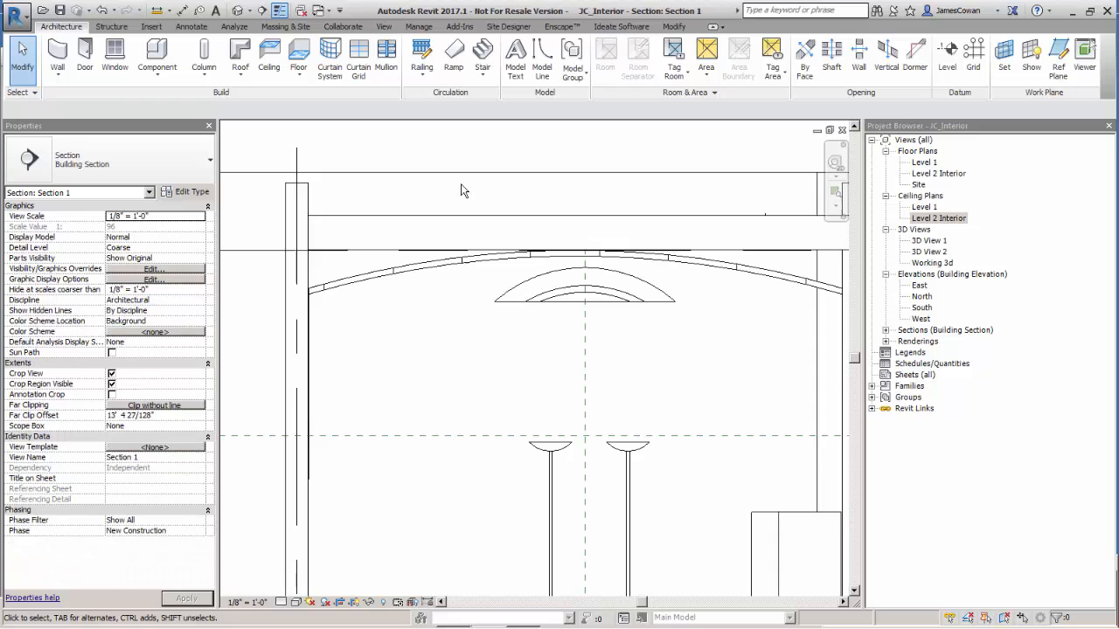
pyautogui.scroll(2, 569, 315)
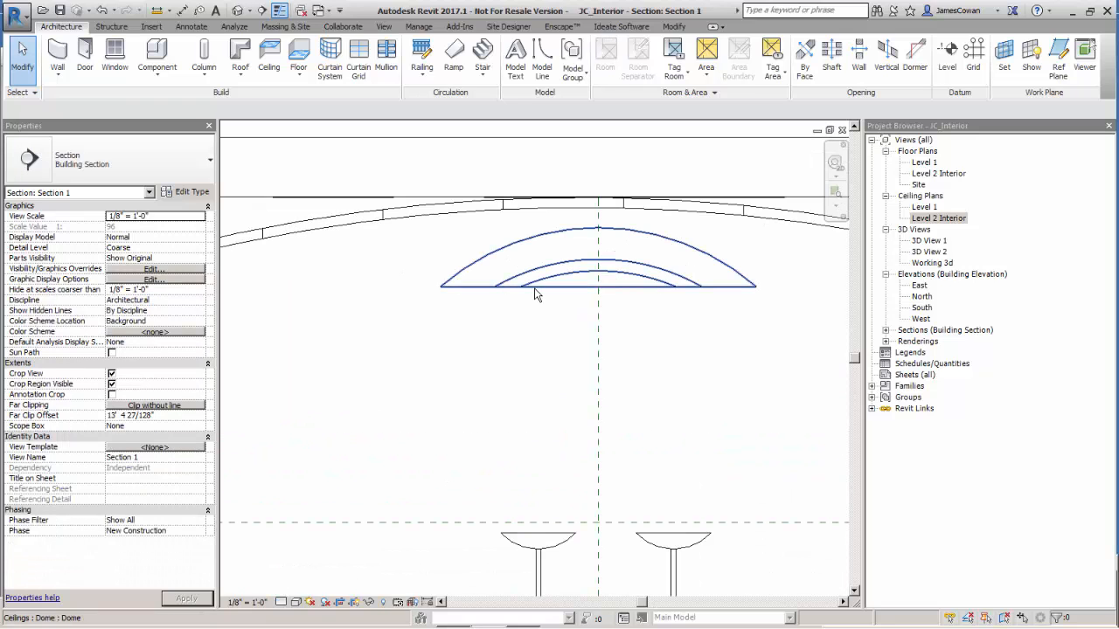
pyautogui.scroll(-2, 557, 327)
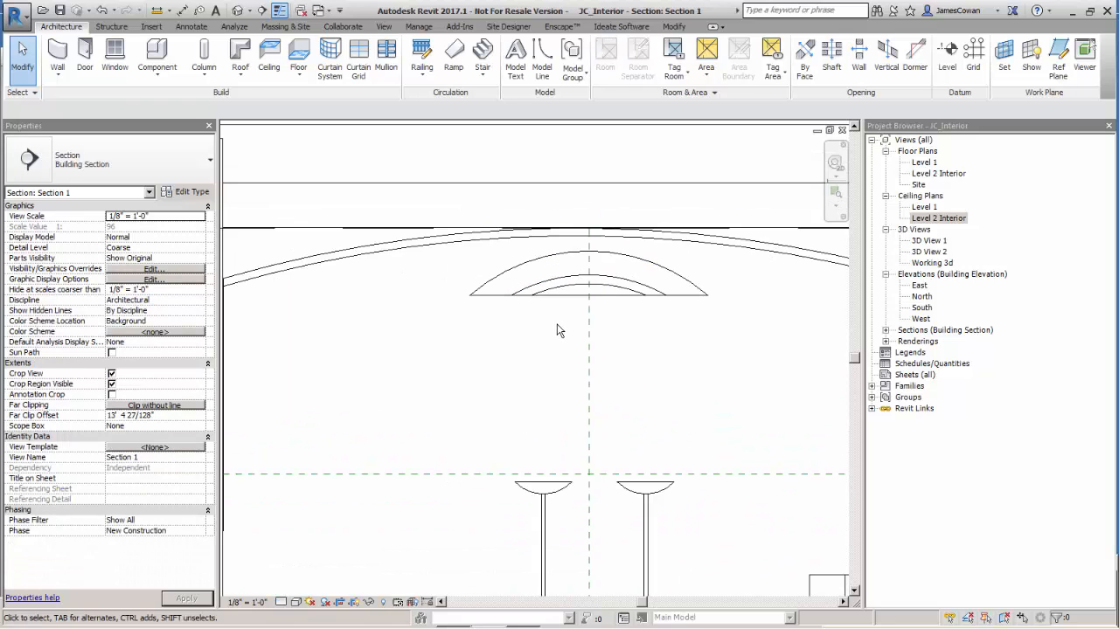
pyautogui.press('v')
pyautogui.press('g')
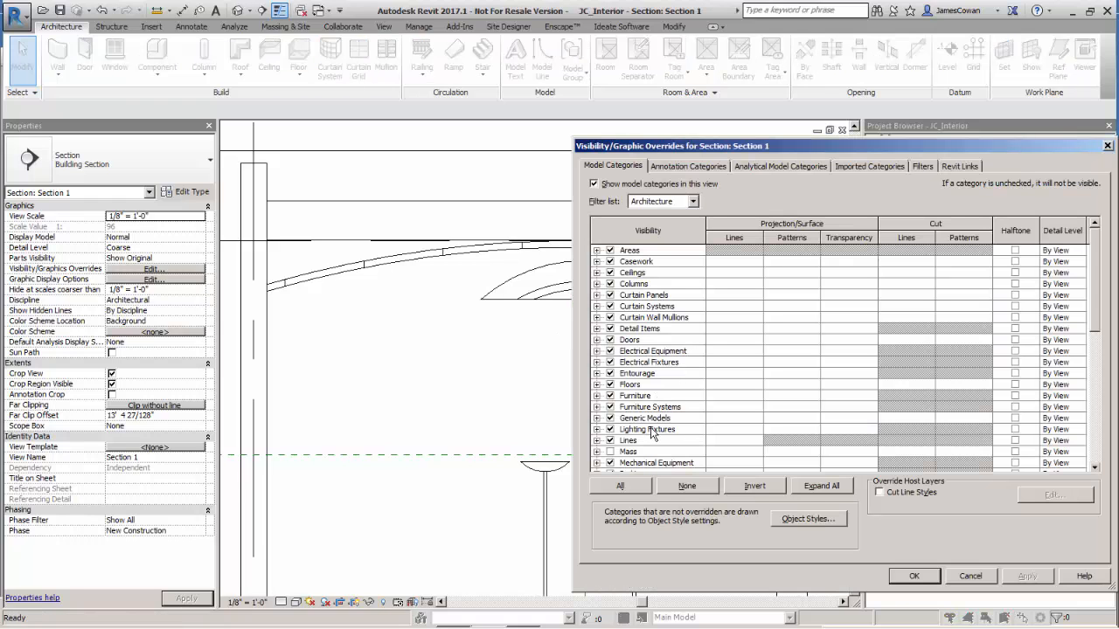
pyautogui.scroll(-4, 649, 423)
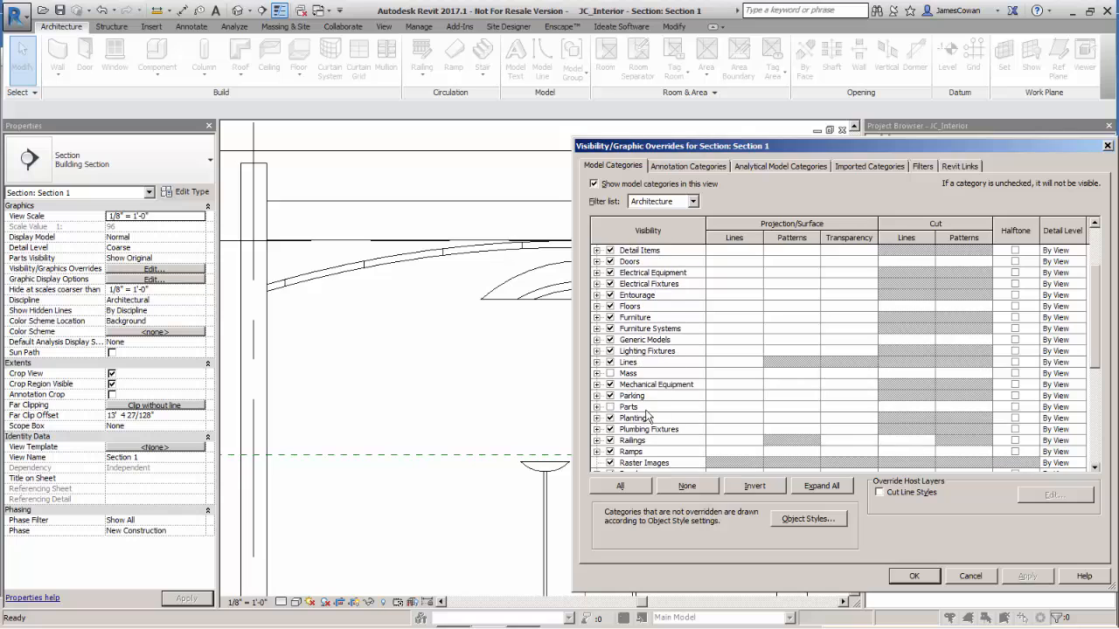
pyautogui.scroll(-3, 647, 415)
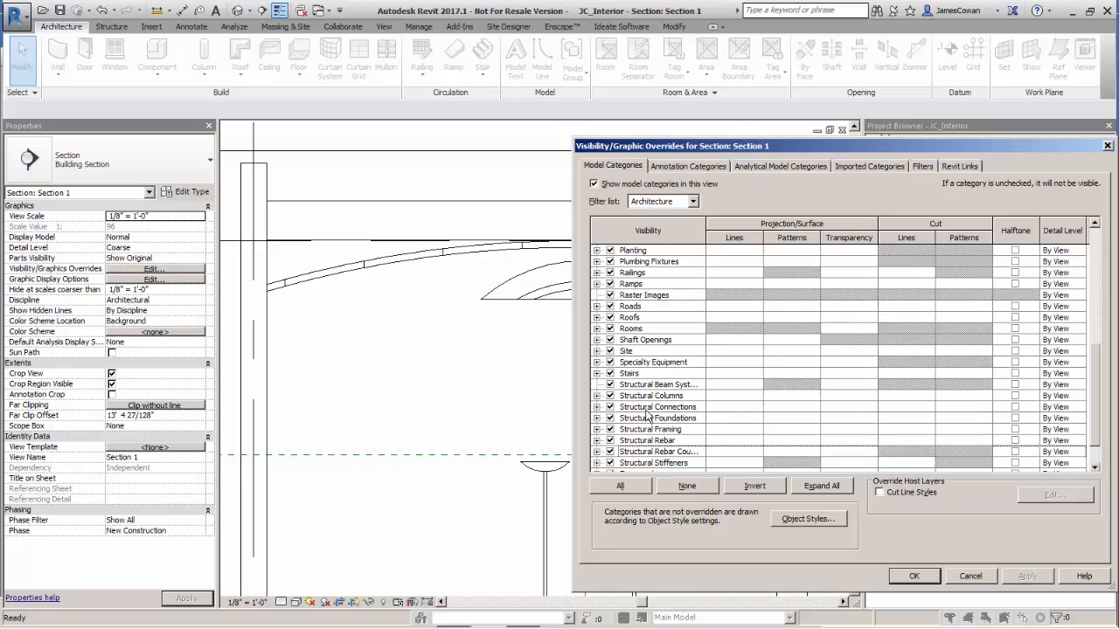
pyautogui.click(644, 407)
pyautogui.press('l')
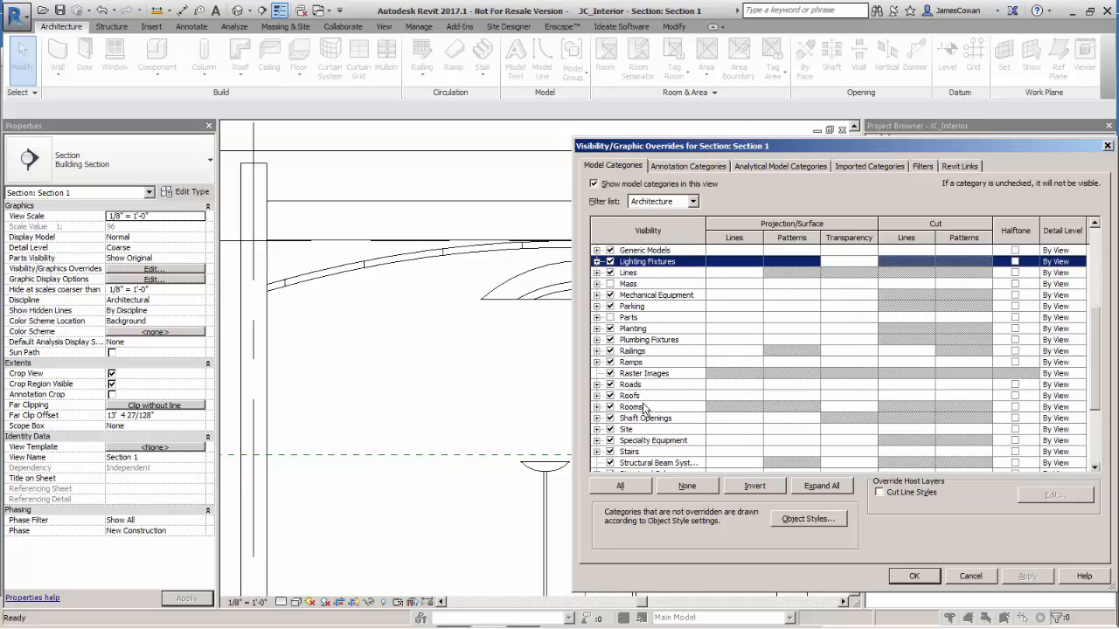
pyautogui.click(925, 576)
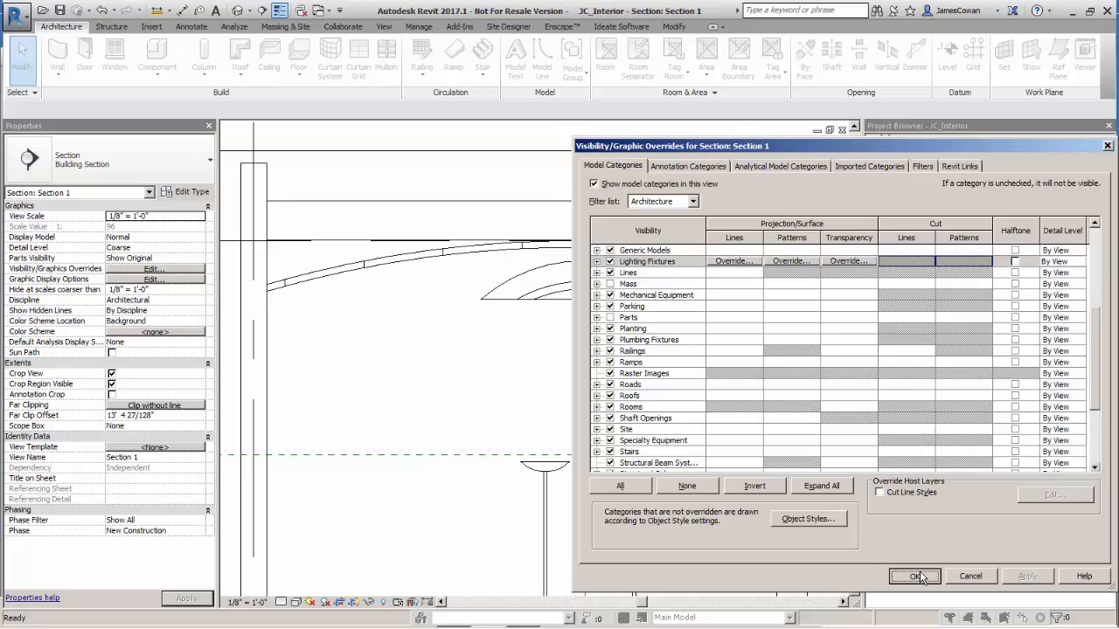
# Place two Downlight - Spot fixtures of type 60 Degree Tilt - 120V on the dome in the Level 2 Interior ceiling plan
pyautogui.doubleClick(939, 217)
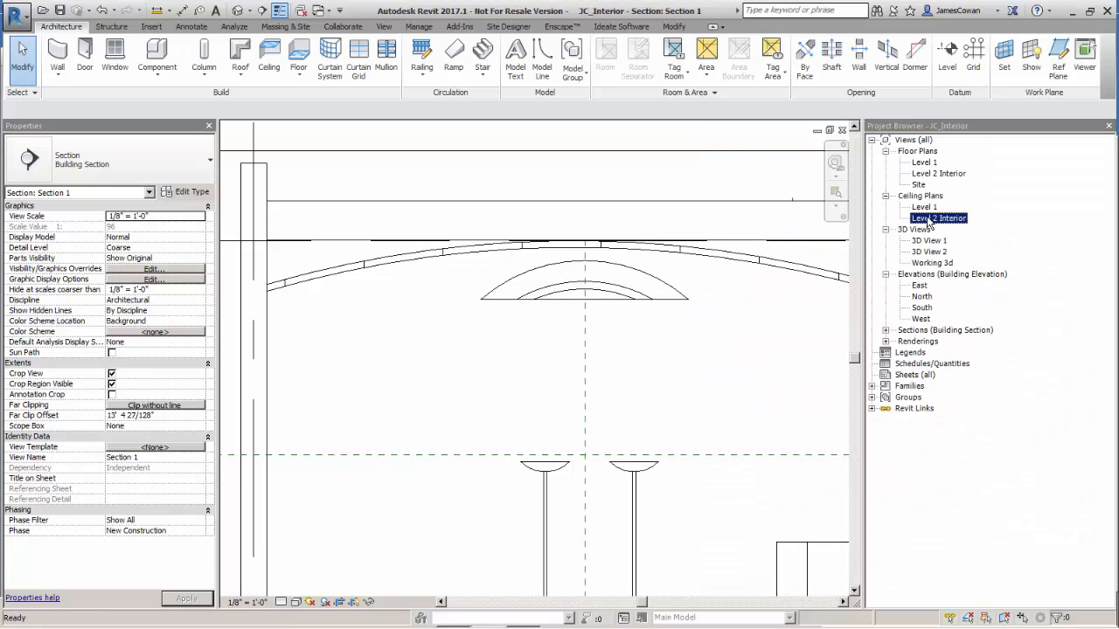
pyautogui.scroll(2, 447, 380)
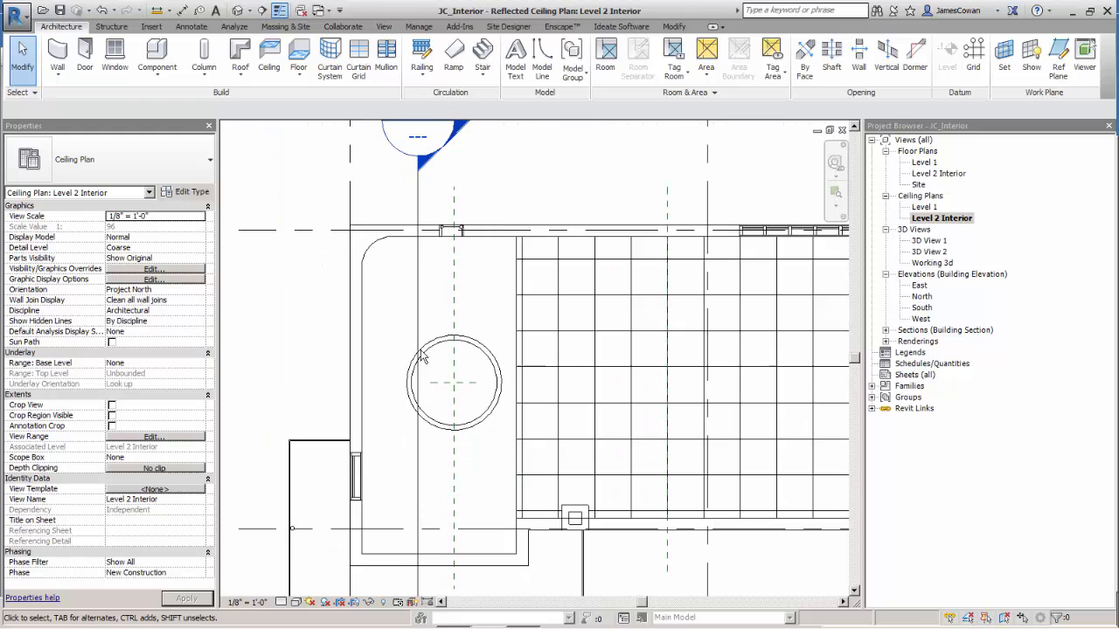
pyautogui.click(157, 54)
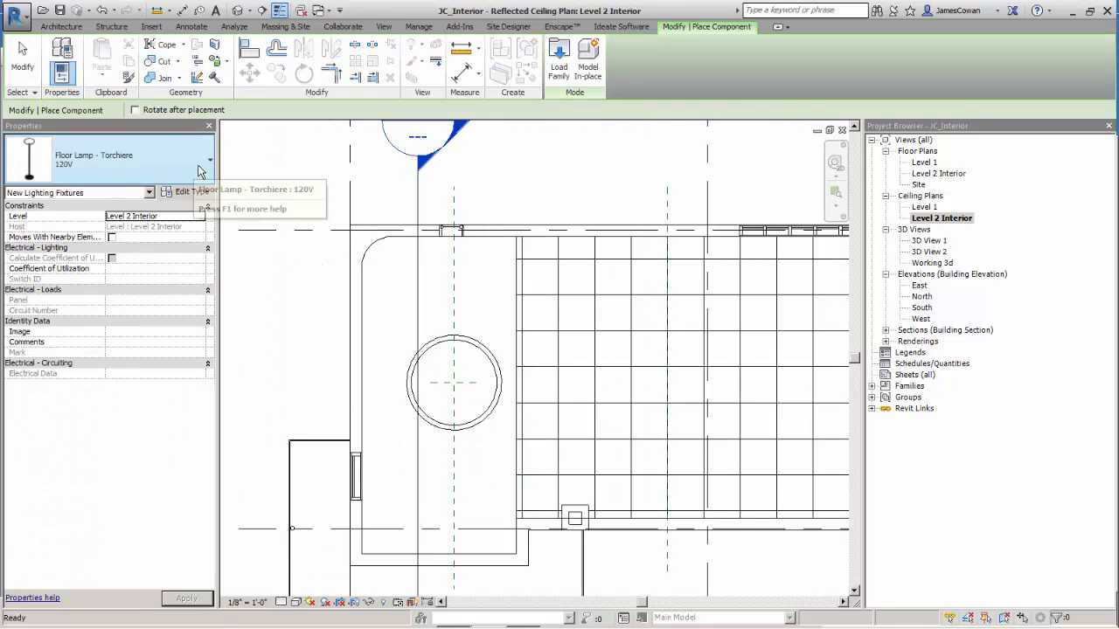
pyautogui.click(200, 164)
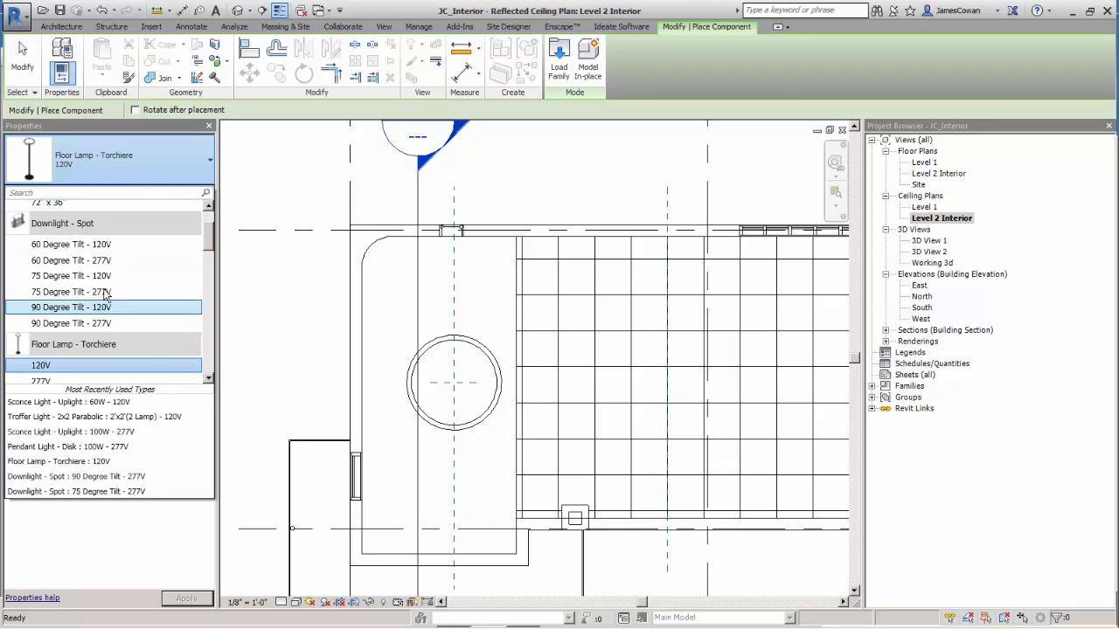
pyautogui.moveTo(81, 251)
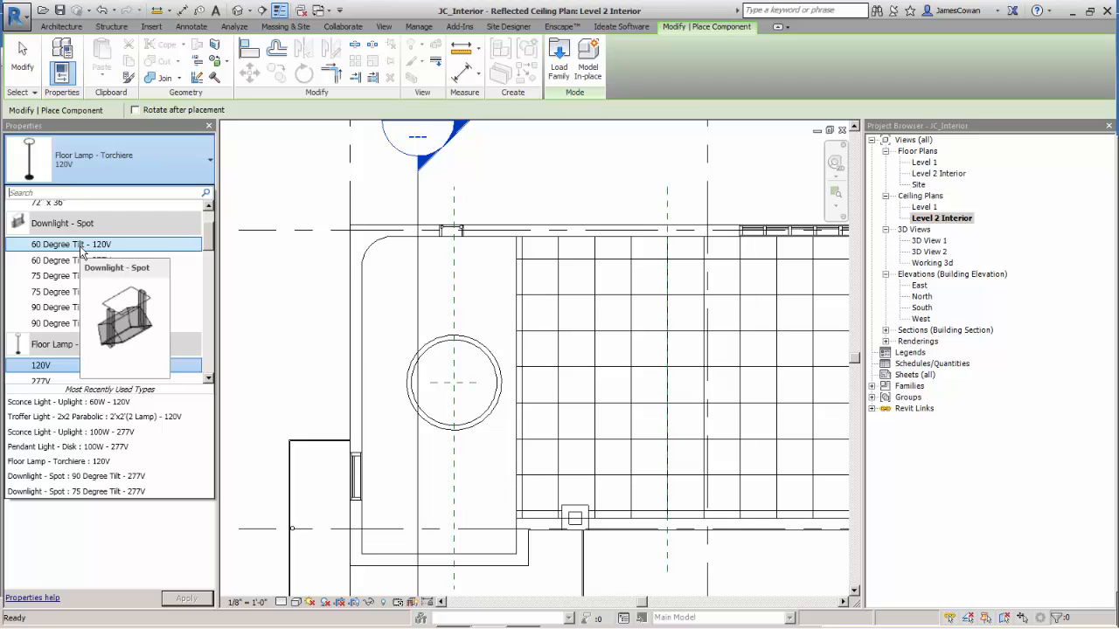
pyautogui.click(81, 251)
pyautogui.click(443, 362)
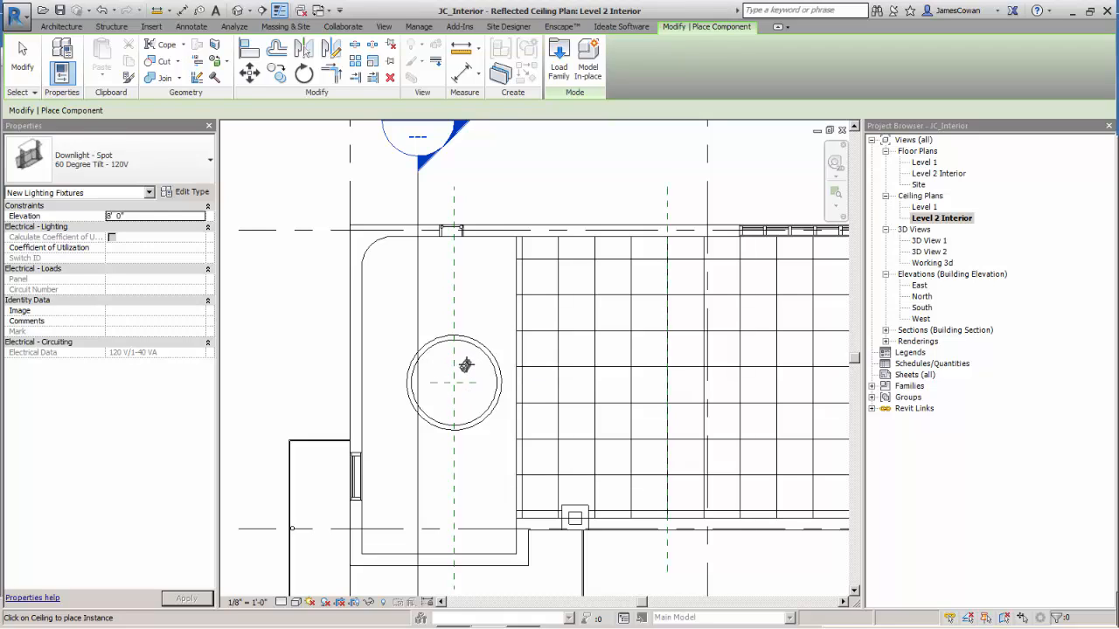
pyautogui.click(472, 365)
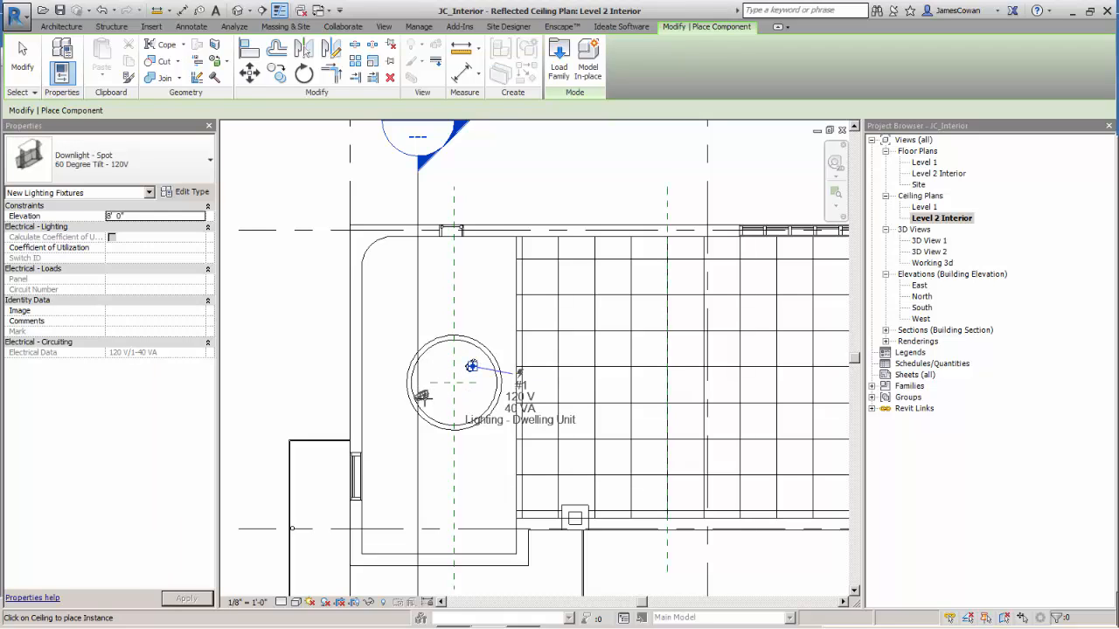
pyautogui.click(436, 398)
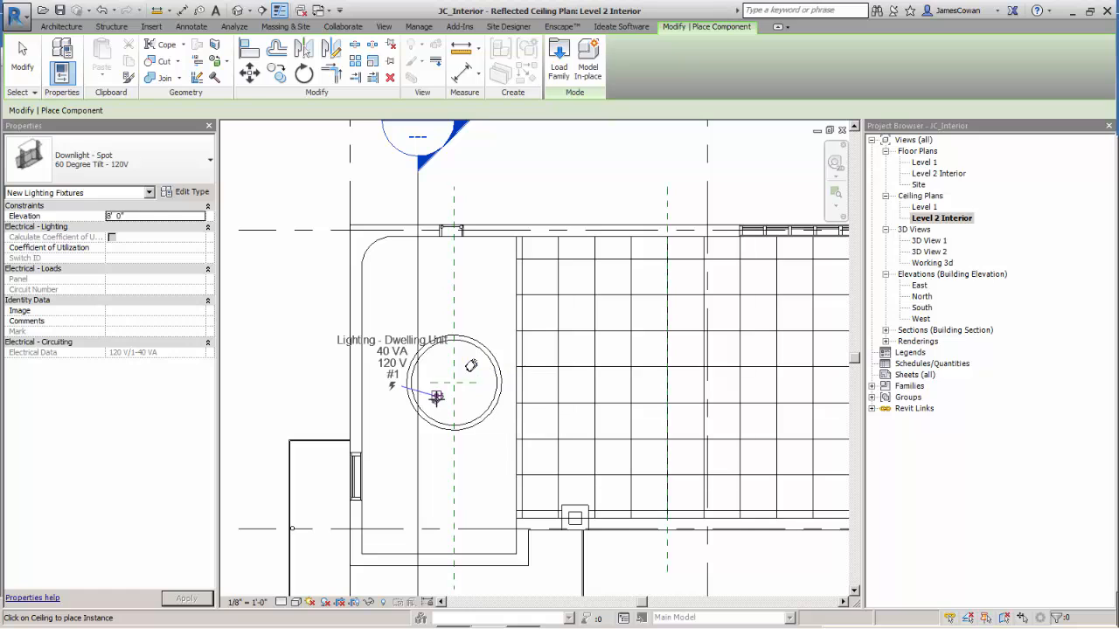
# Finish placing fixtures and examine the spot downlights on the dome in Section 1
pyautogui.press('Escape')
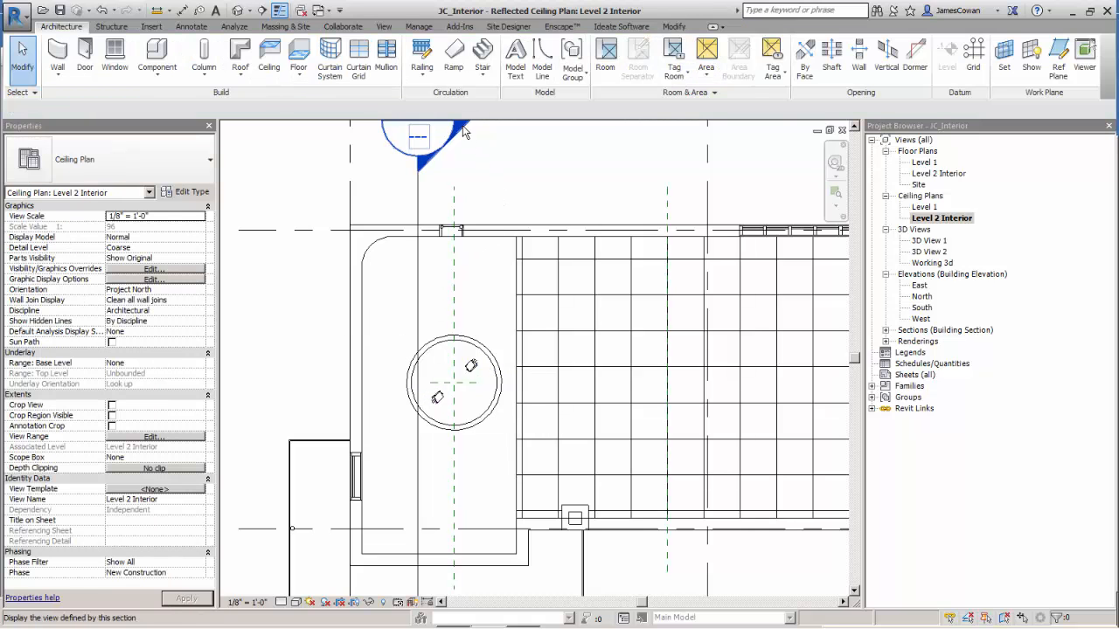
pyautogui.doubleClick(463, 132)
pyautogui.scroll(4, 577, 345)
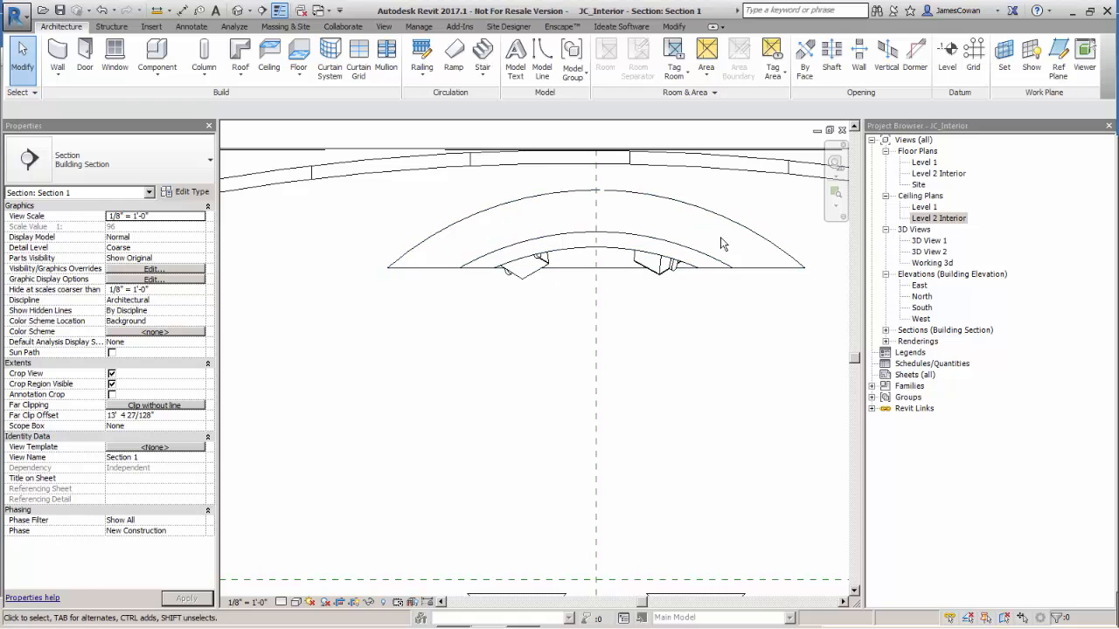
pyautogui.scroll(-5, 554, 308)
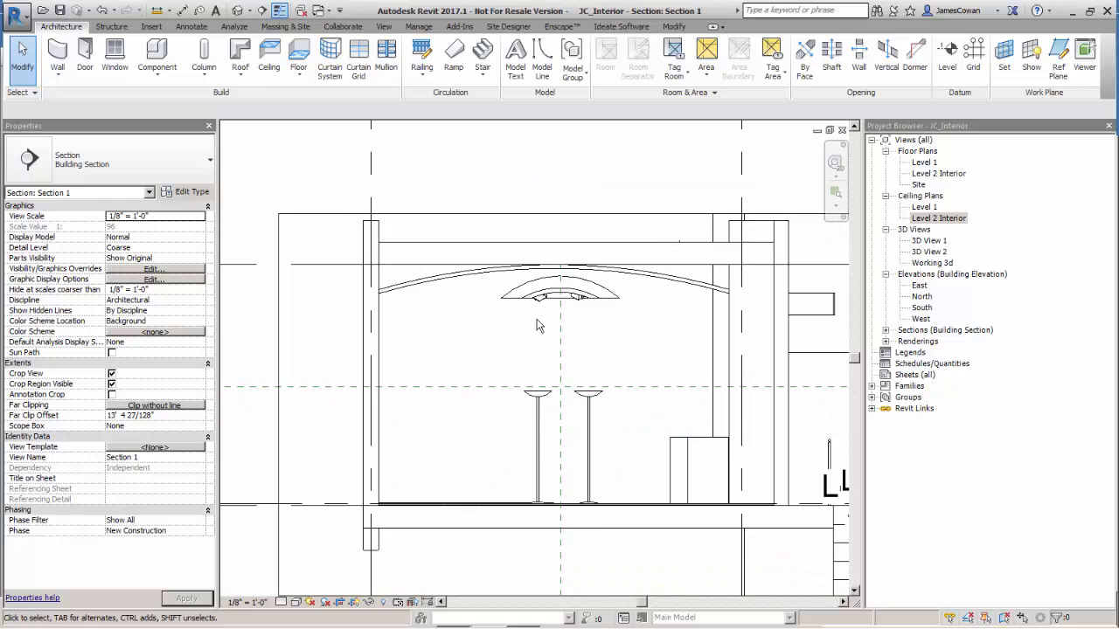
# Open the perspective view 3D View 2 and rename it "to ceilings"
pyautogui.doubleClick(931, 254)
pyautogui.rightClick(932, 254)
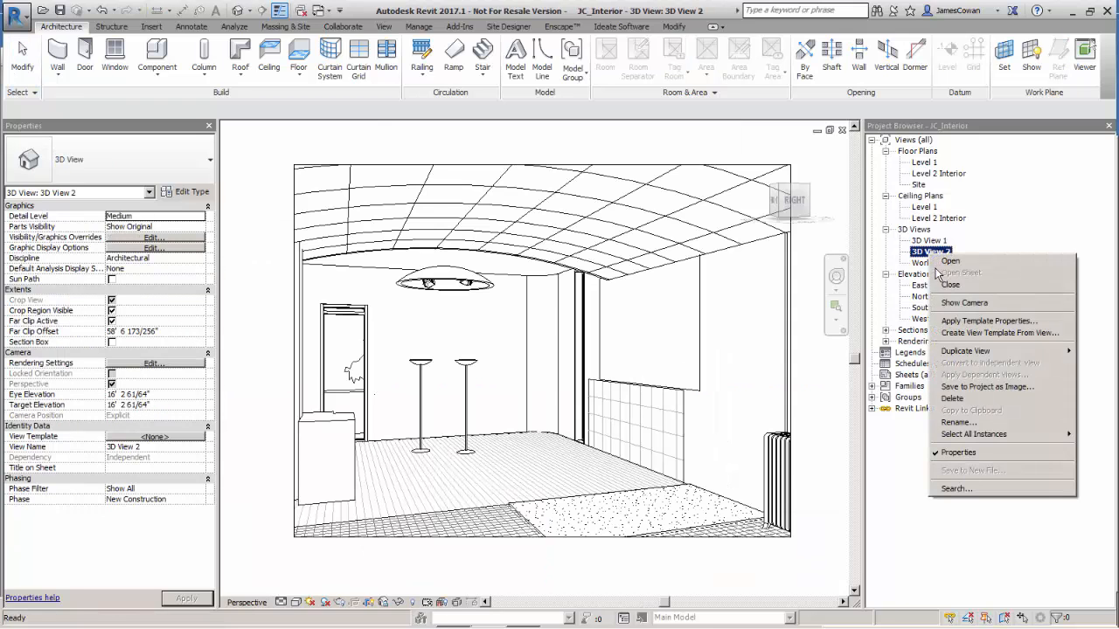
pyautogui.click(954, 423)
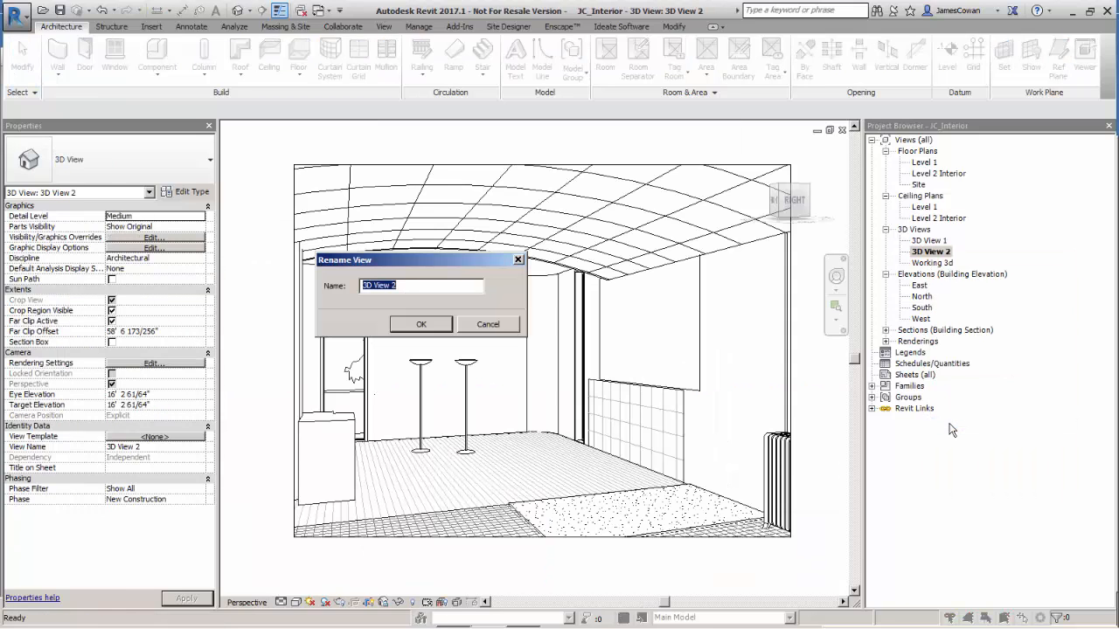
pyautogui.write('to ceilings')
pyautogui.click(431, 329)
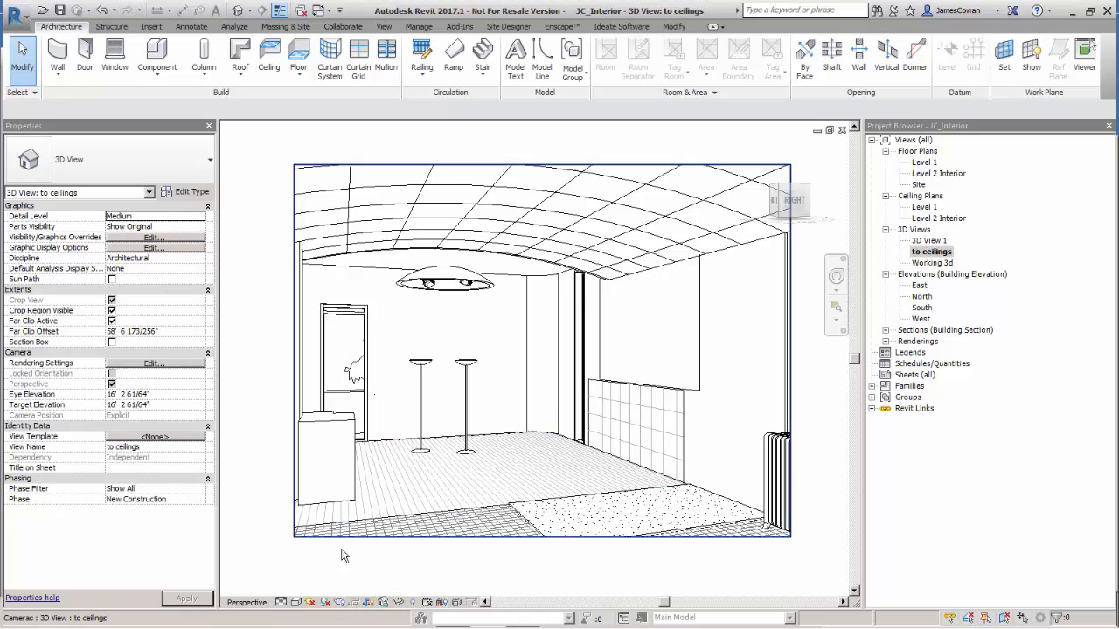
# Render the perspective view at Draft quality with the Interior: Artificial only lighting scheme
pyautogui.click(339, 603)
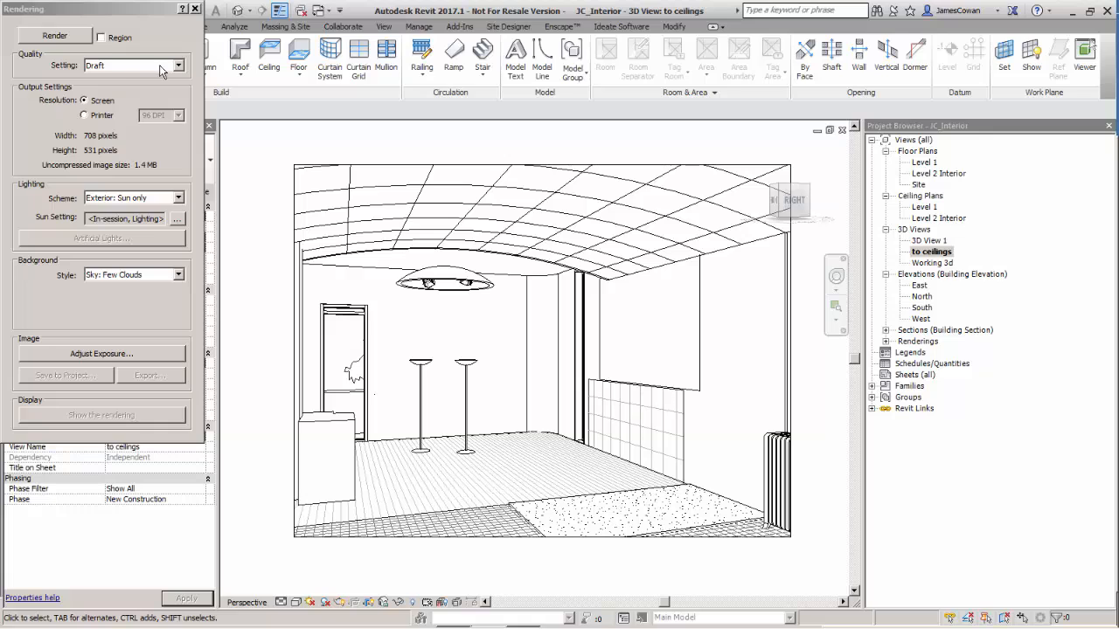
pyautogui.click(179, 198)
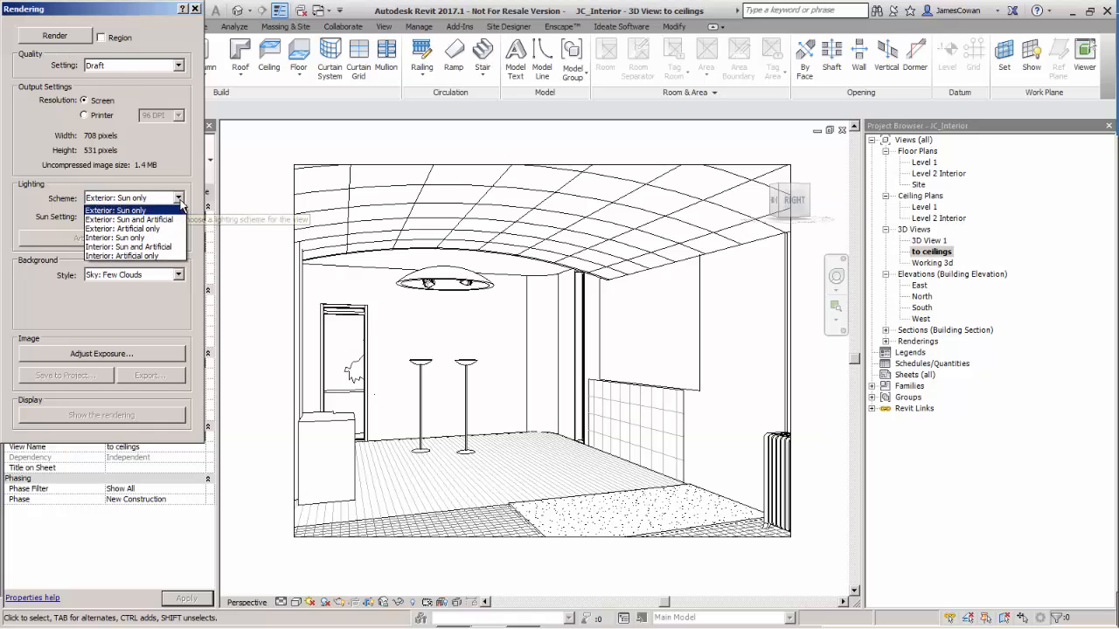
pyautogui.click(109, 256)
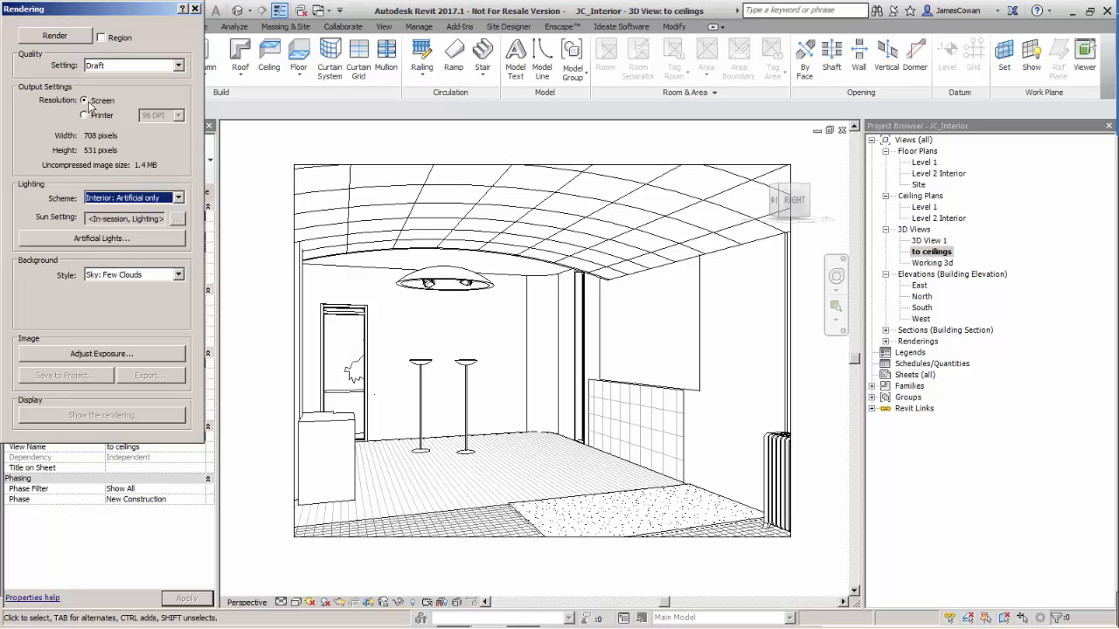
pyautogui.click(55, 36)
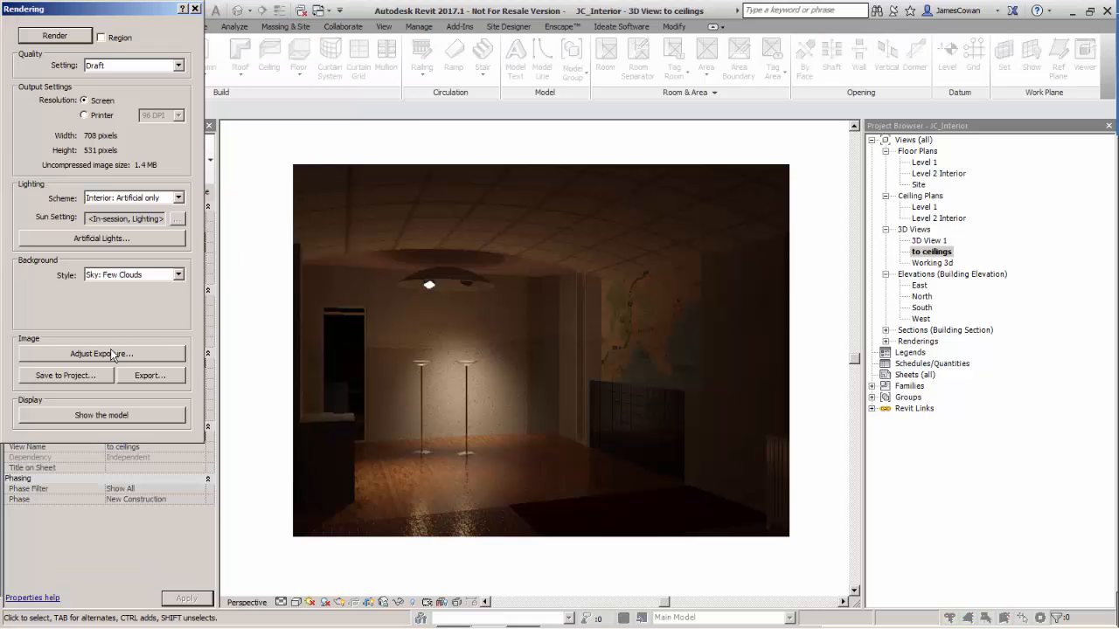
# Brighten the rendered image through its exposure control, applying exposure values of 4.01 and 6.11
pyautogui.click(102, 353)
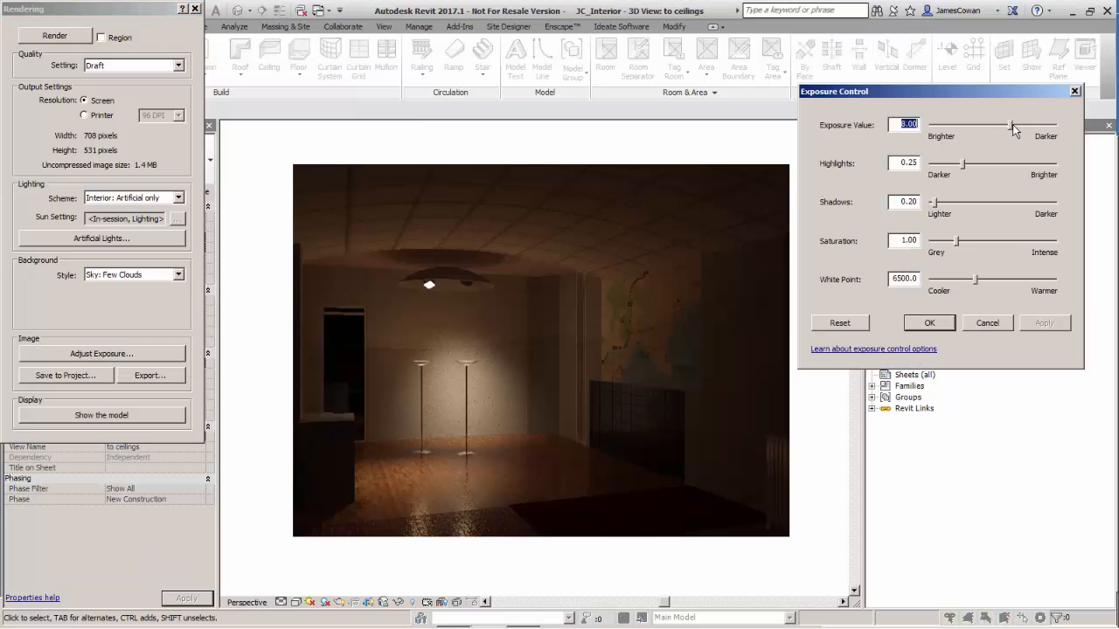
pyautogui.moveTo(1010, 125); pyautogui.dragTo(986, 127)
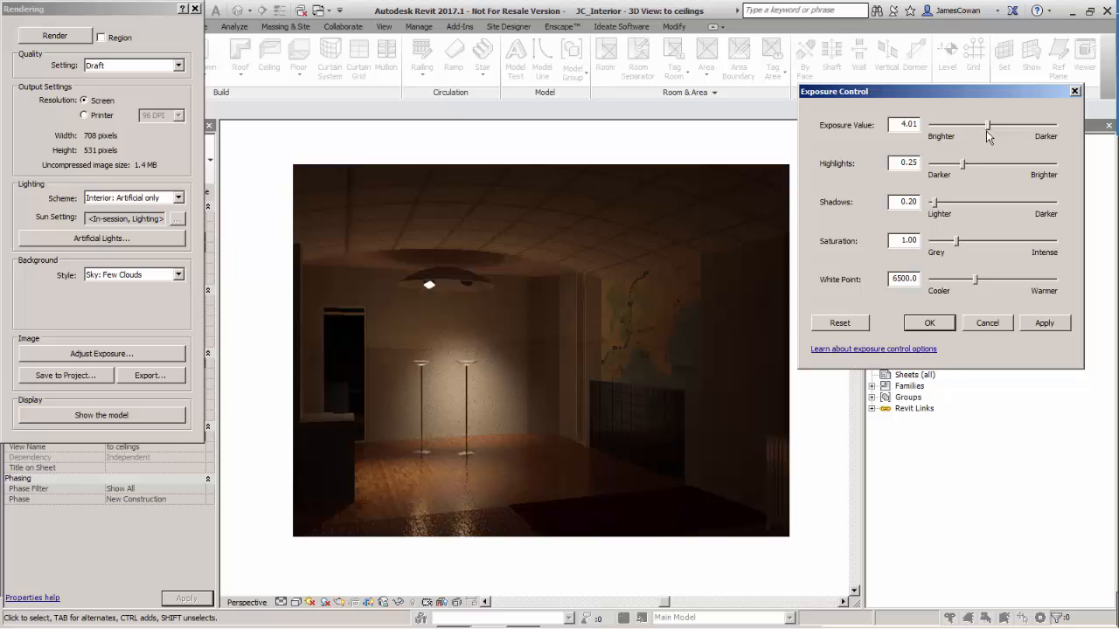
pyautogui.click(1055, 323)
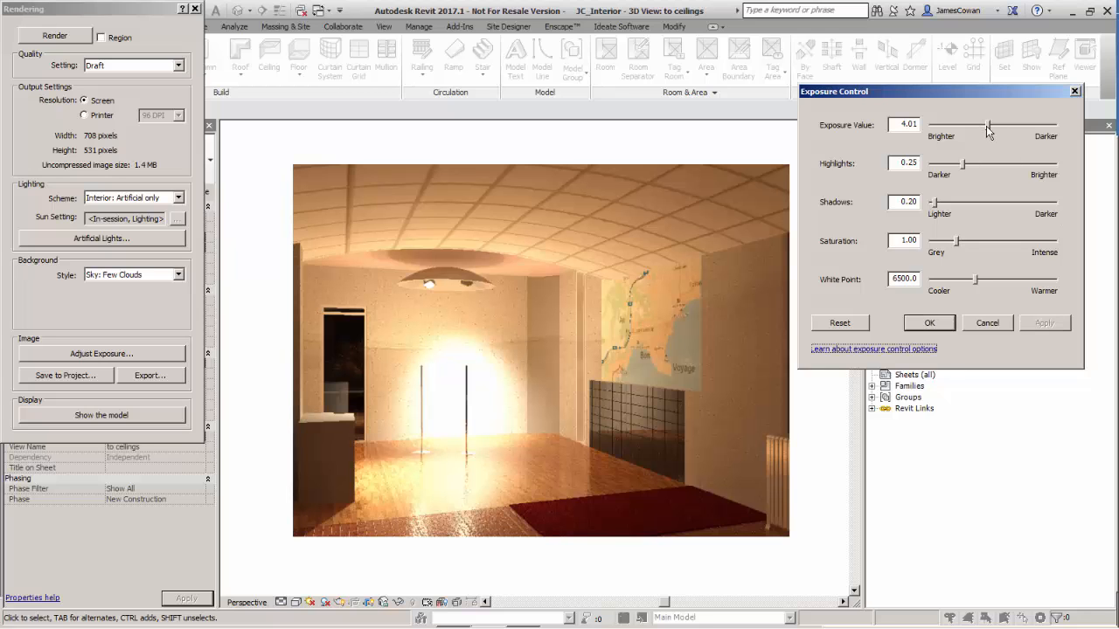
pyautogui.moveTo(988, 127); pyautogui.dragTo(1000, 127)
pyautogui.click(1043, 325)
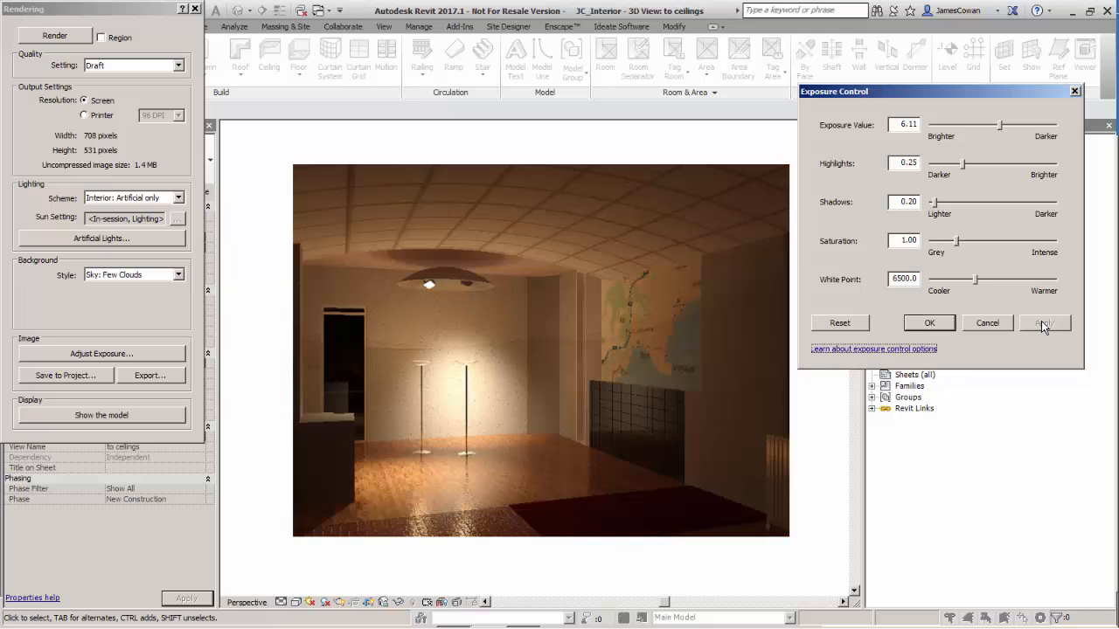
# Try brighter exposure values of 2.90, 3.89 and 4.51 on the rendered image
pyautogui.click(997, 125)
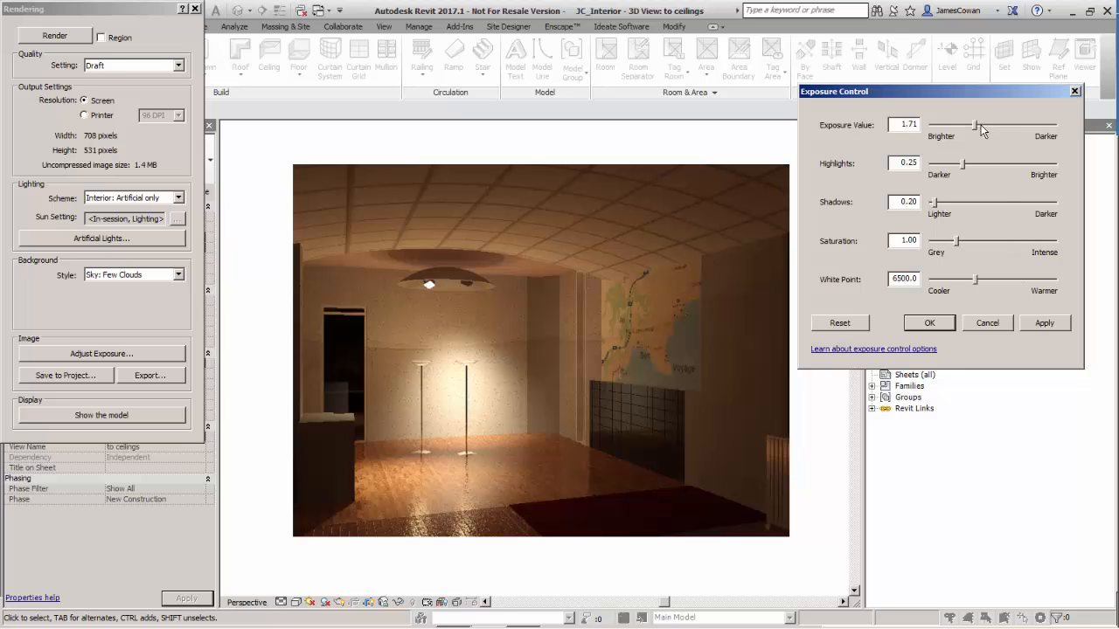
pyautogui.moveTo(978, 129); pyautogui.dragTo(984, 130)
pyautogui.click(1046, 325)
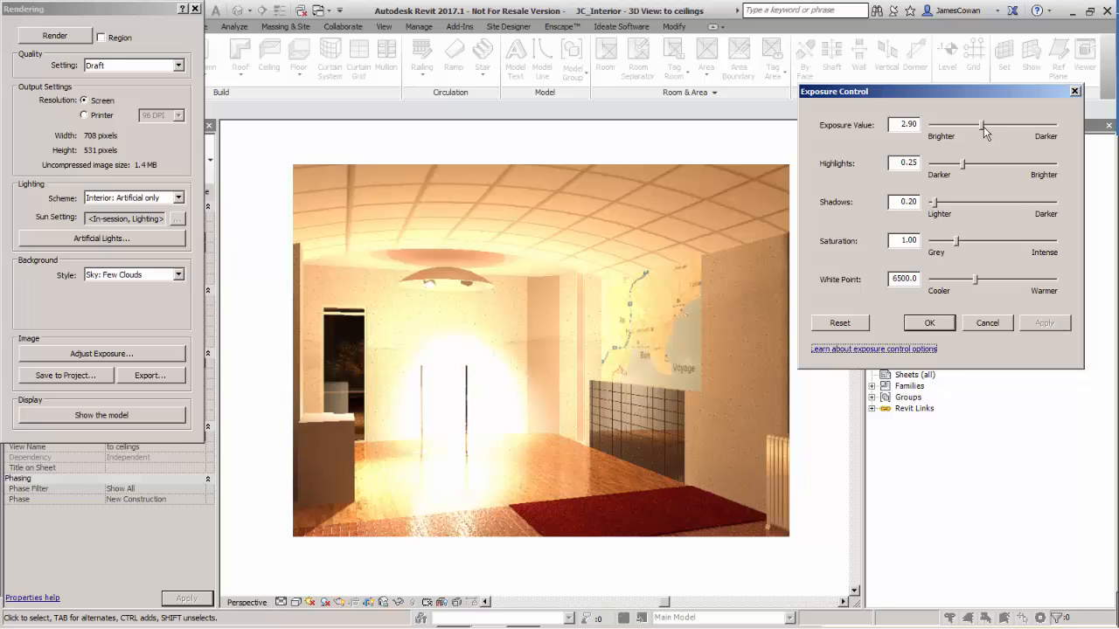
pyautogui.moveTo(983, 126); pyautogui.dragTo(989, 126)
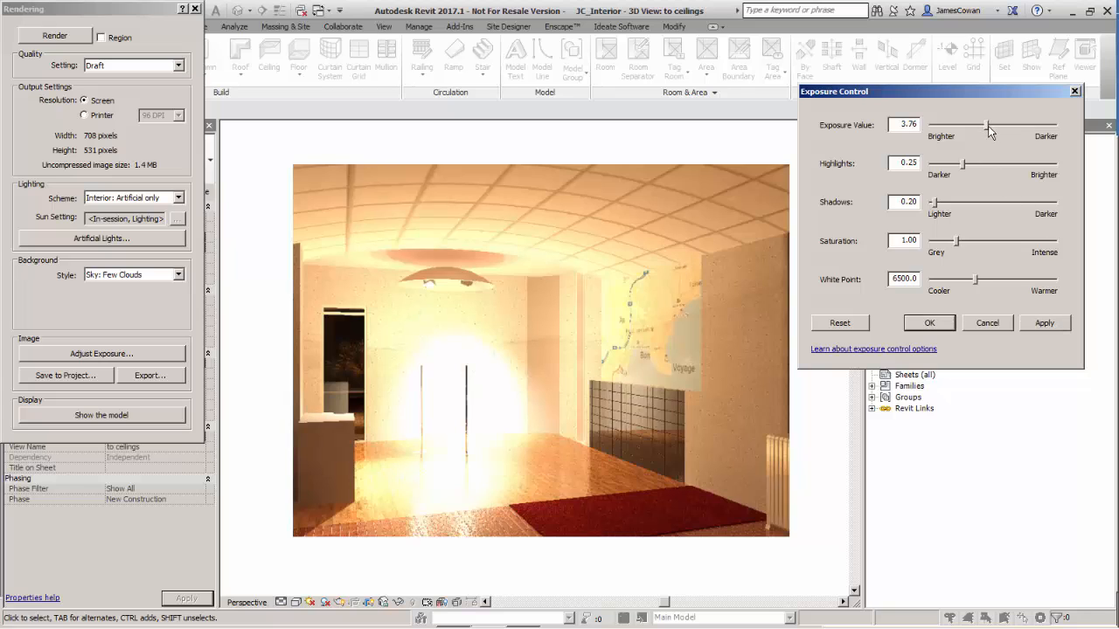
pyautogui.click(1043, 324)
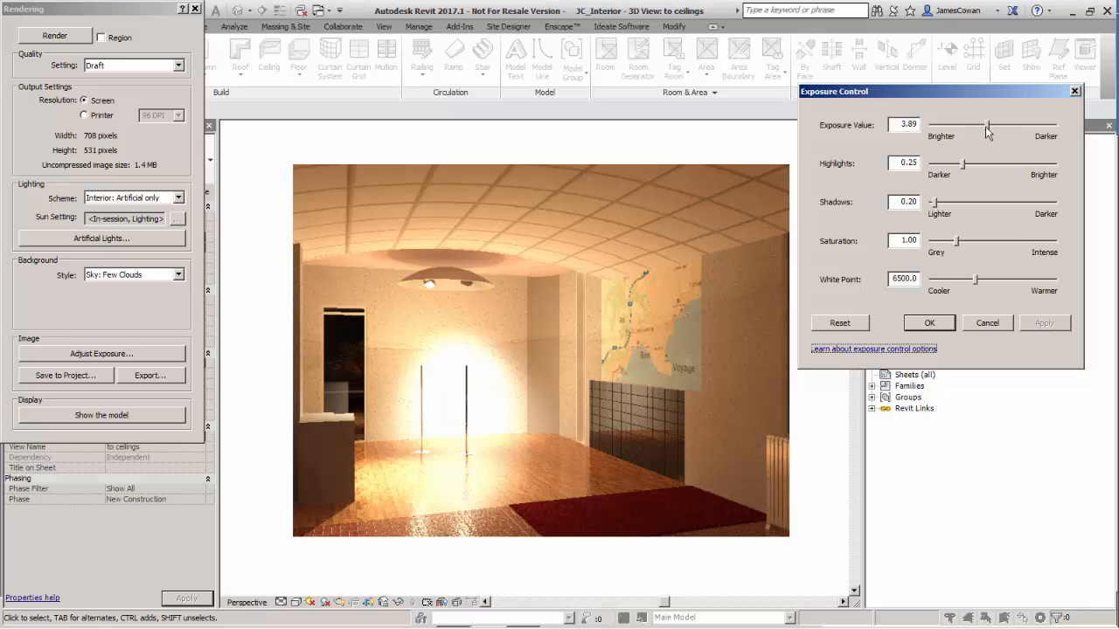
pyautogui.moveTo(987, 126); pyautogui.dragTo(989, 126)
pyautogui.click(1043, 323)
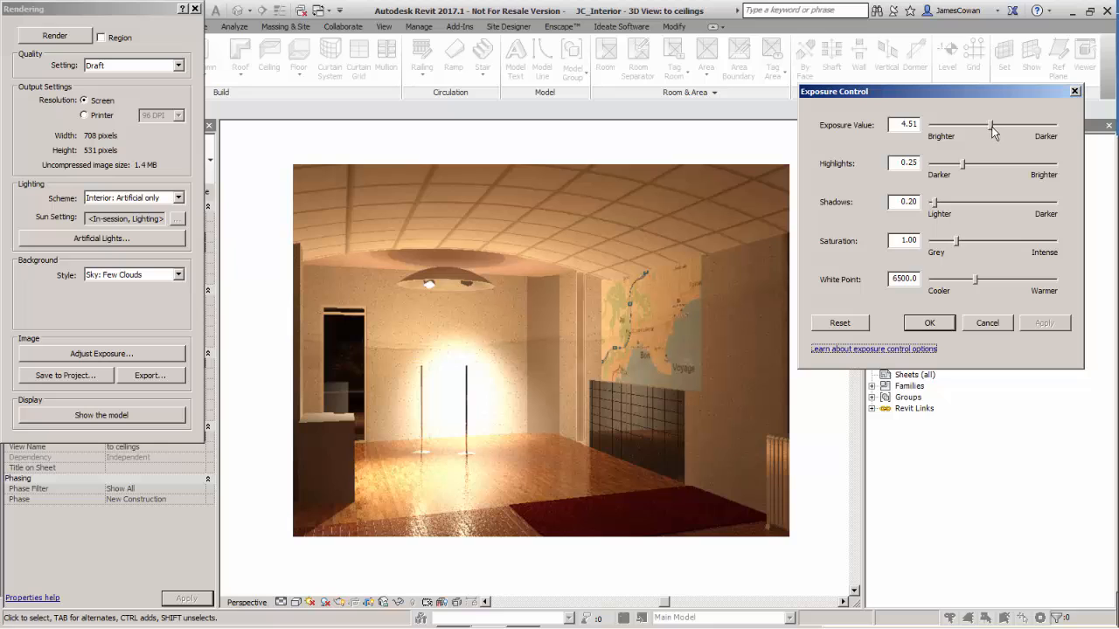
# Darken the rendered image in small increments to an exposure value of 5.74 and close the exposure settings
pyautogui.moveTo(992, 127); pyautogui.dragTo(995, 128)
pyautogui.click(1045, 324)
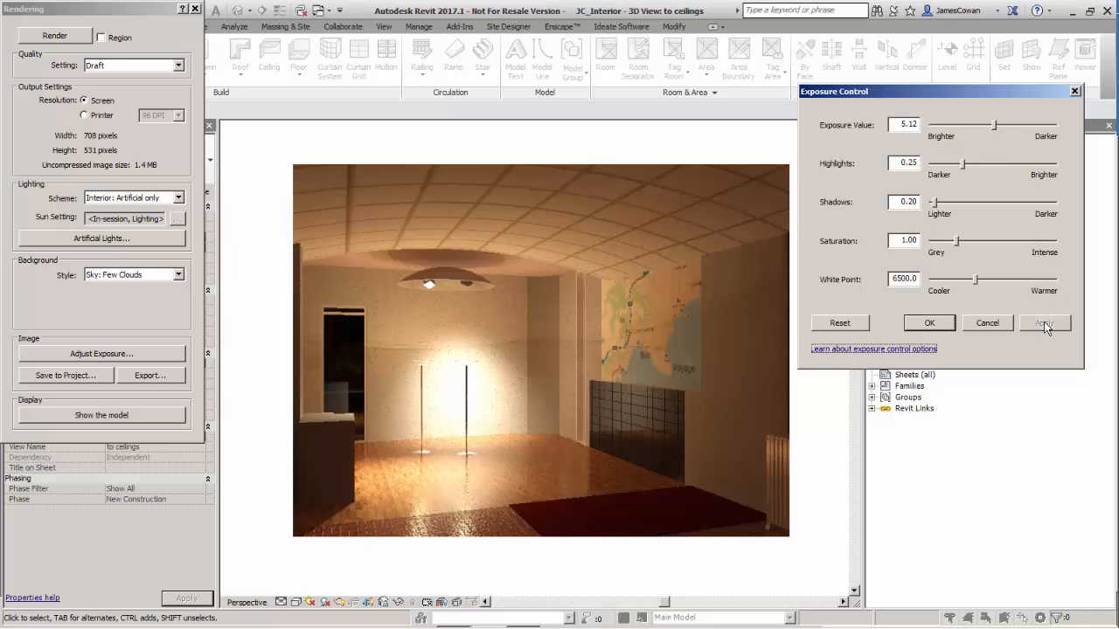
pyautogui.moveTo(996, 127); pyautogui.dragTo(998, 128)
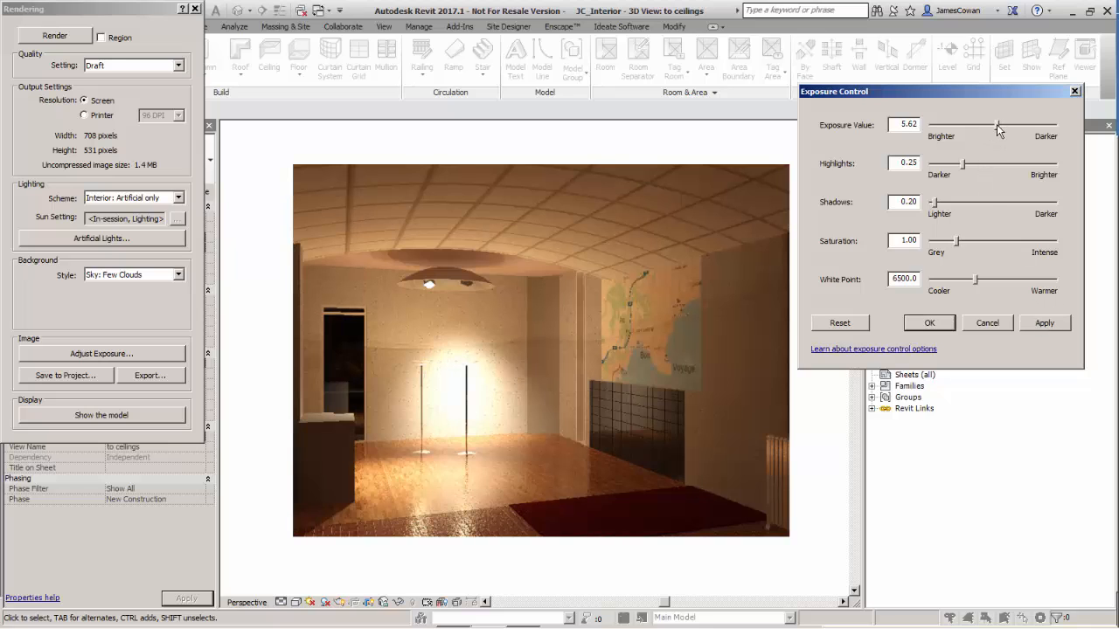
pyautogui.click(1046, 325)
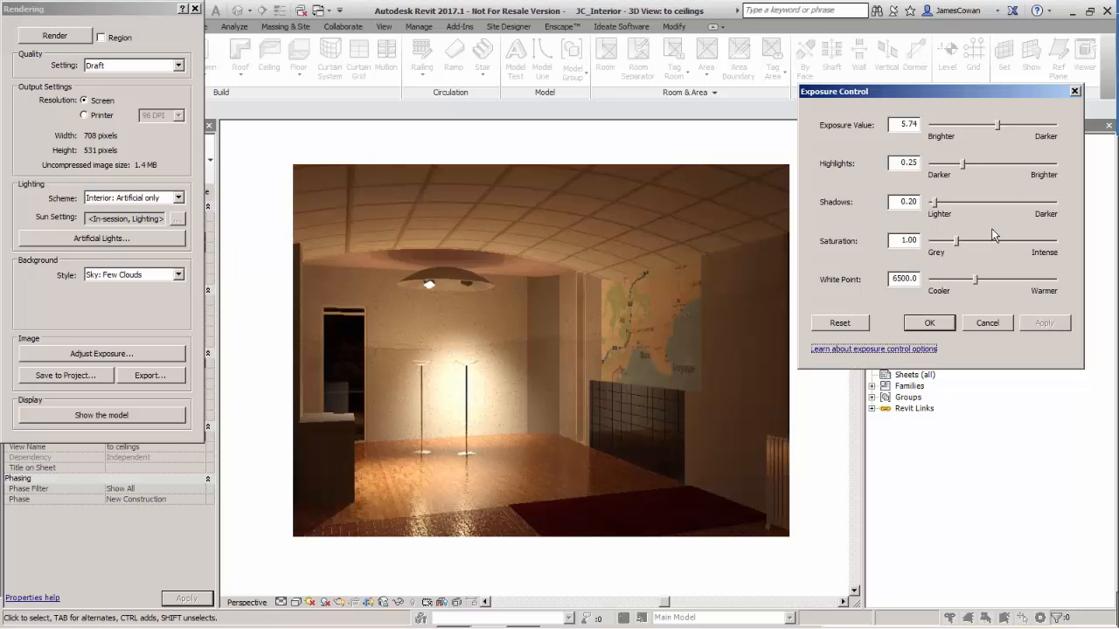
pyautogui.click(1075, 92)
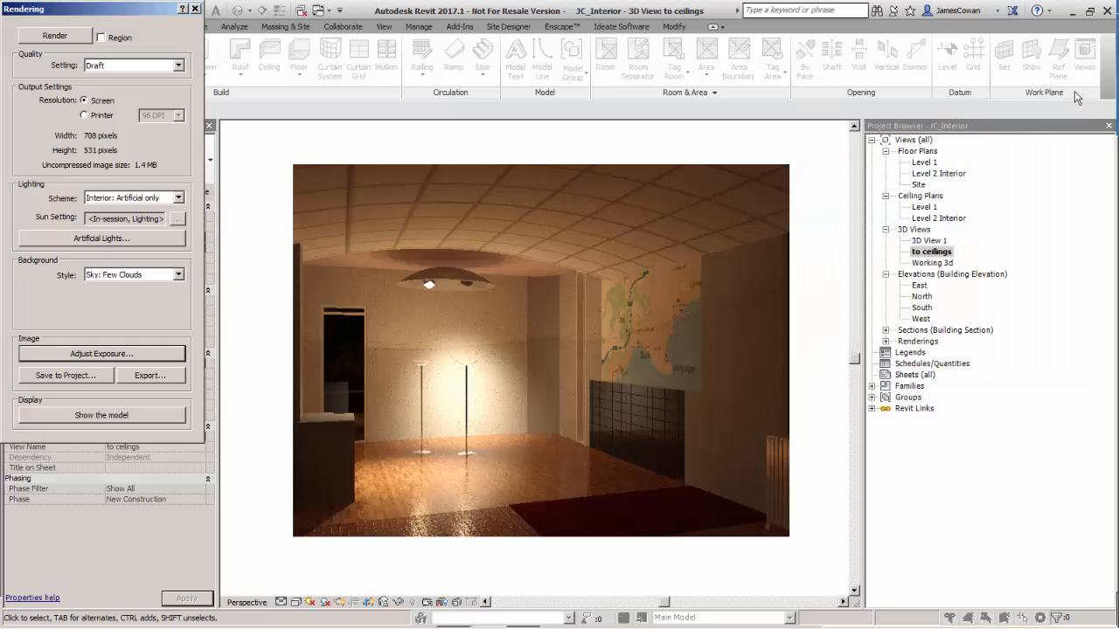
# Save the rendered image to the project and close the rendering settings
pyautogui.click(61, 376)
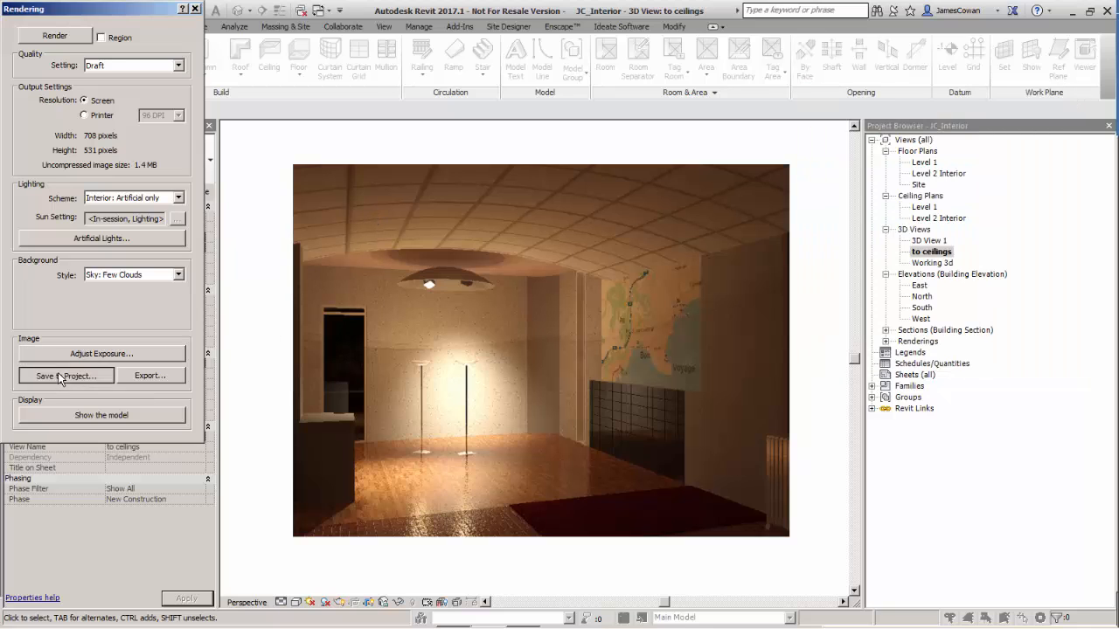
pyautogui.click(702, 244)
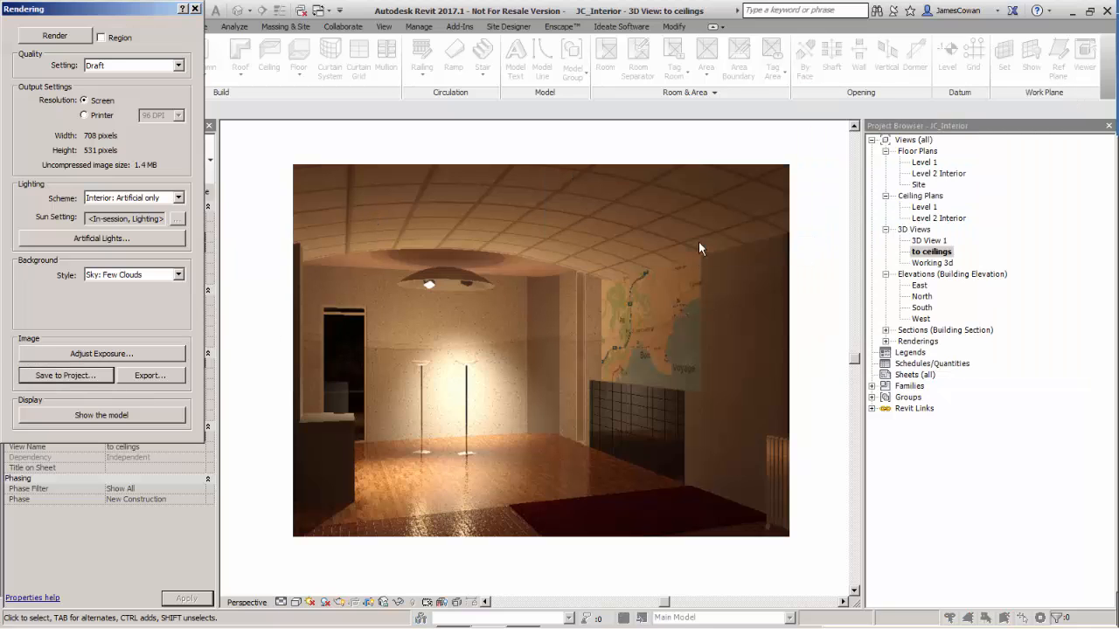
pyautogui.click(196, 10)
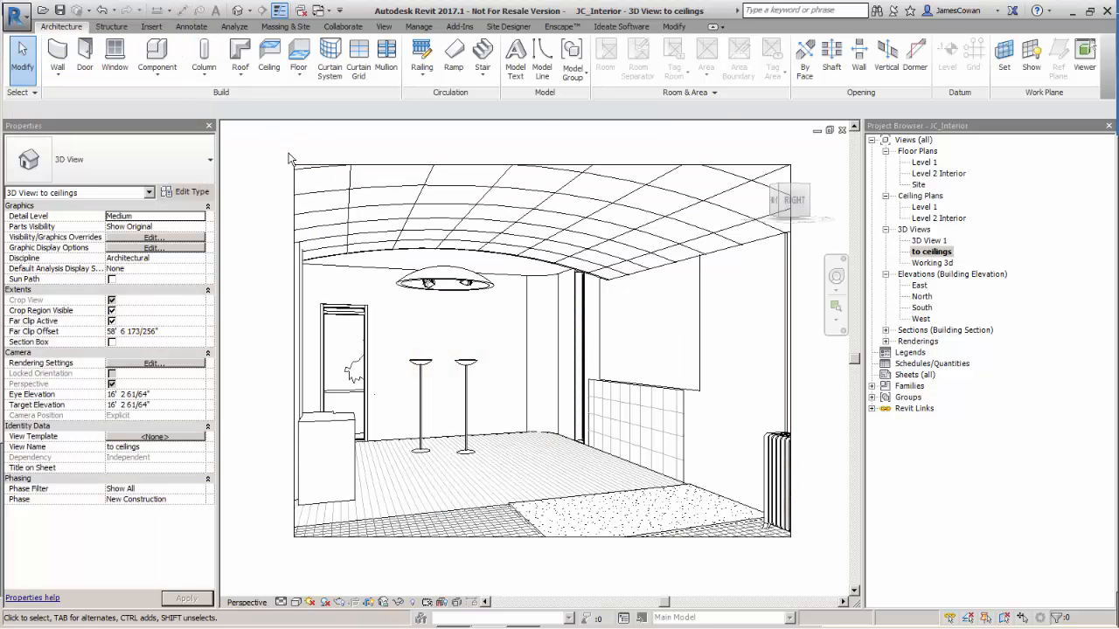